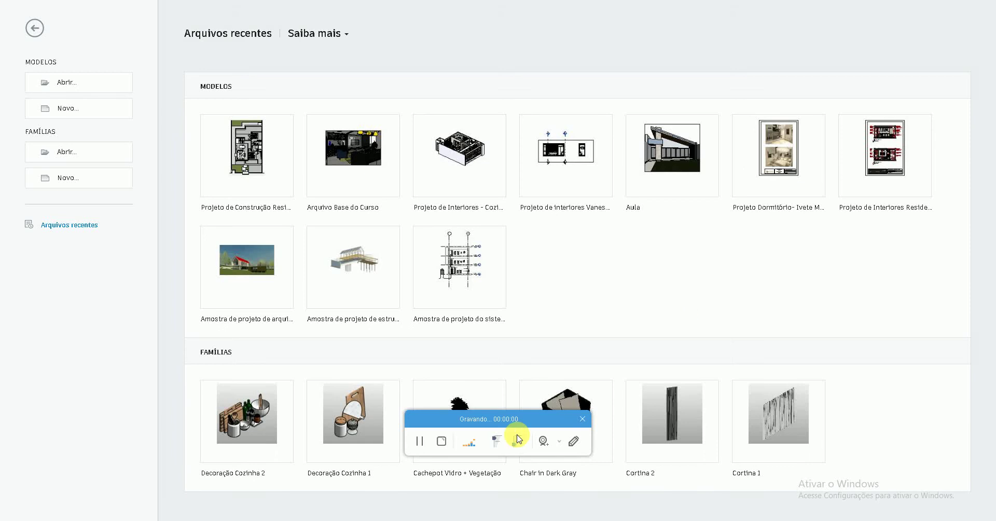
Create a new family, Família1, from the furniture (Mobiliário) family template
left_click_drag(556, 424, 890, 484)
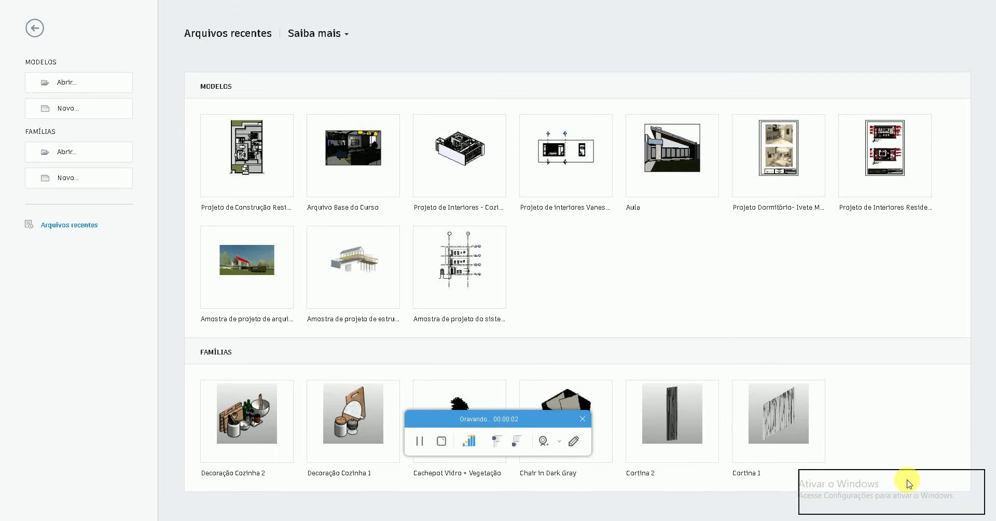
left_click(78, 178)
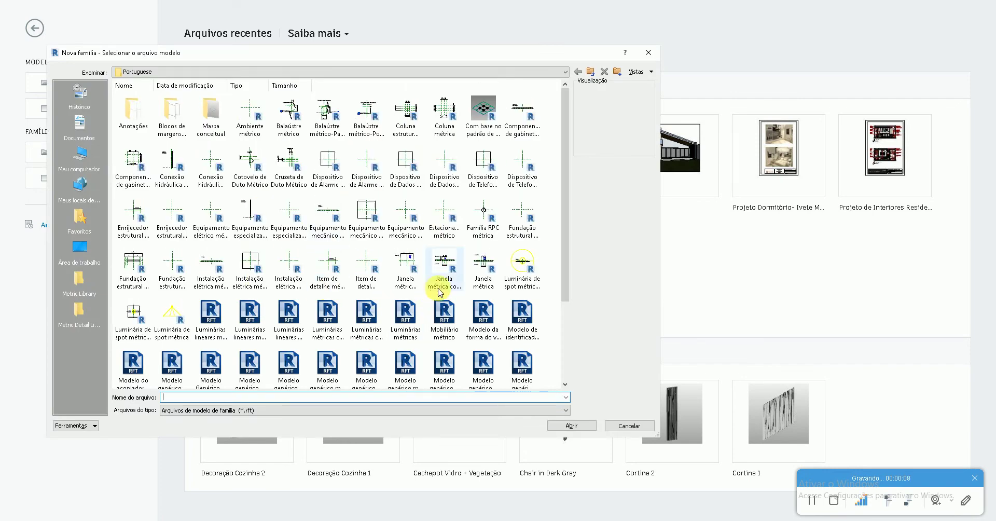
double_click(444, 312)
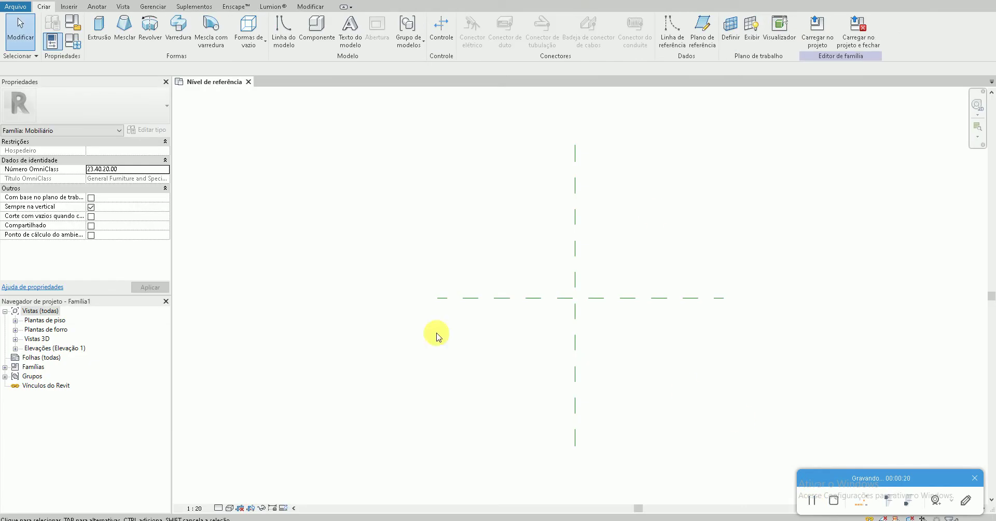
On the reference level, sketch an extrusion rectangle starting at the reference-plane intersection
left_click(16, 321)
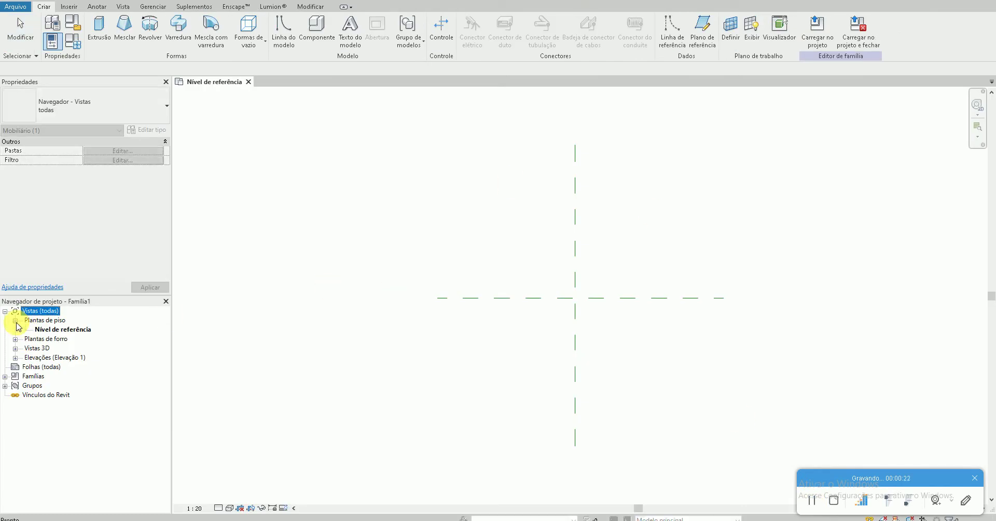
left_click(100, 28)
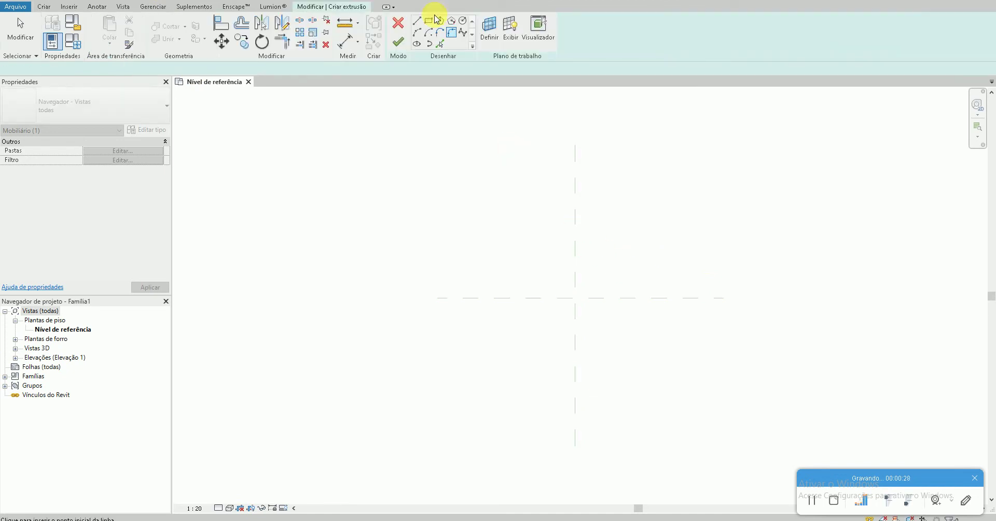
left_click(428, 20)
left_click(575, 298)
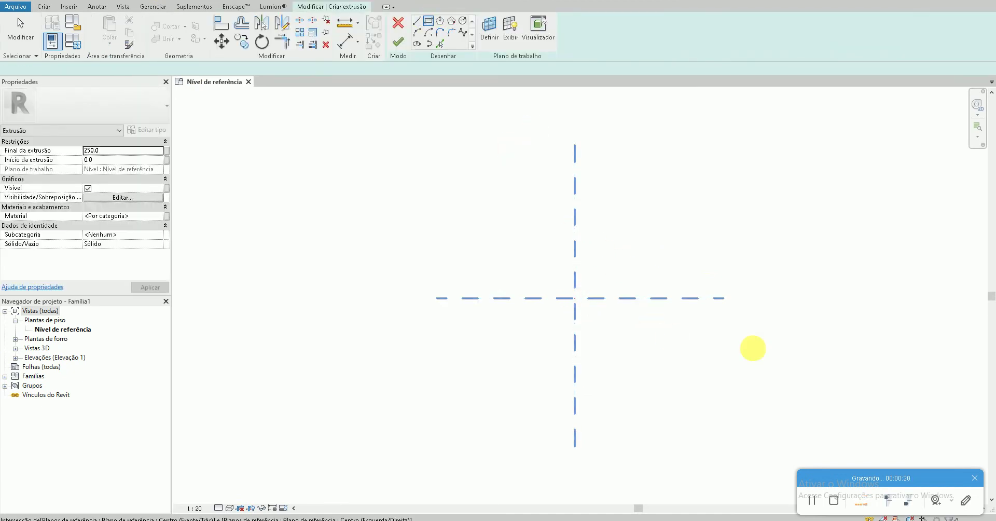
left_click(821, 354)
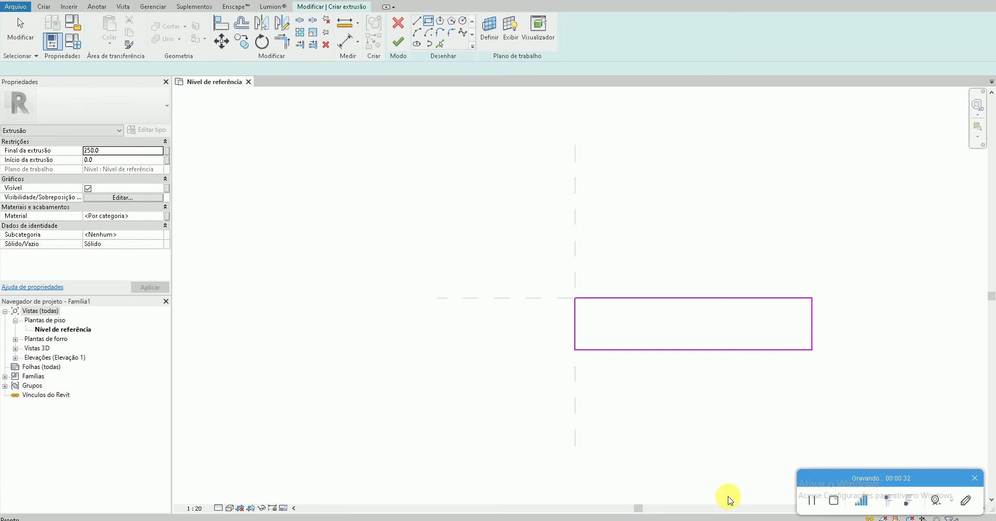
key("Escape")
Set project length units to metres rounded to 2 decimal places
key("u")
key("n")
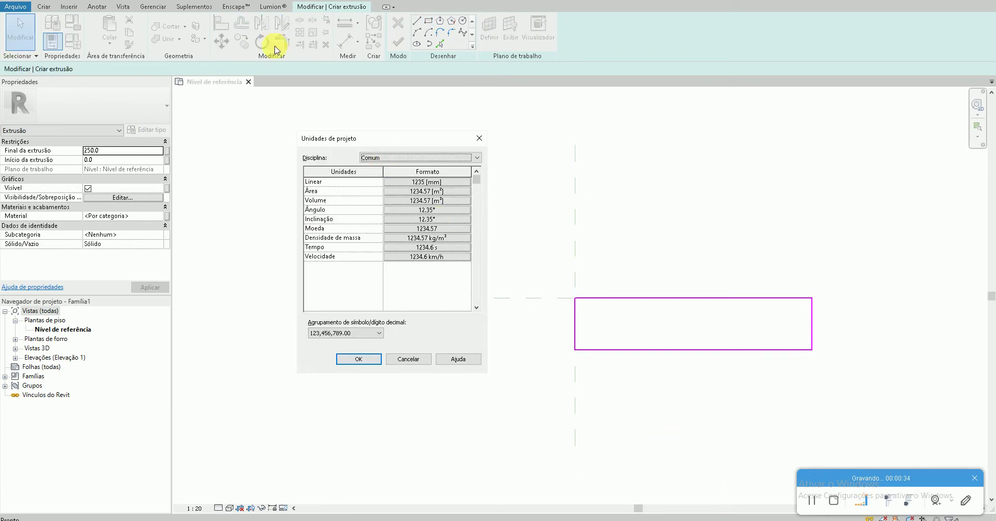
key("Escape")
scroll(248, 51, "up", 4)
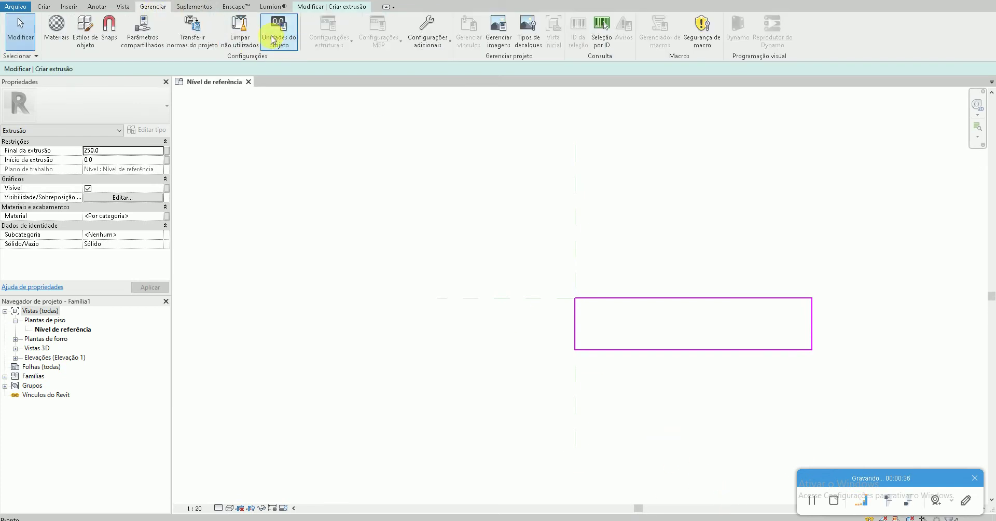
left_click(276, 41)
left_click(441, 183)
left_click(547, 194)
left_click(527, 230)
left_click(501, 220)
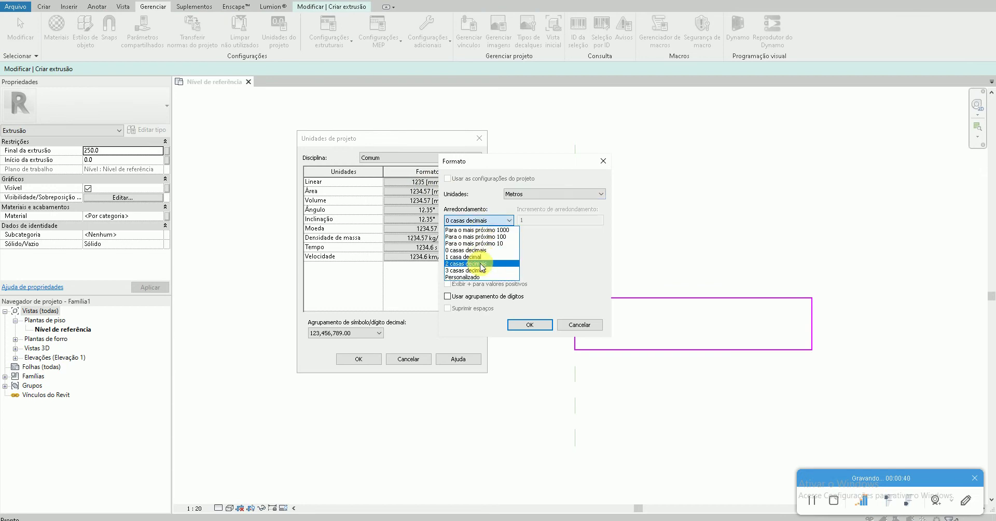
left_click(483, 242)
left_click(529, 330)
left_click(358, 359)
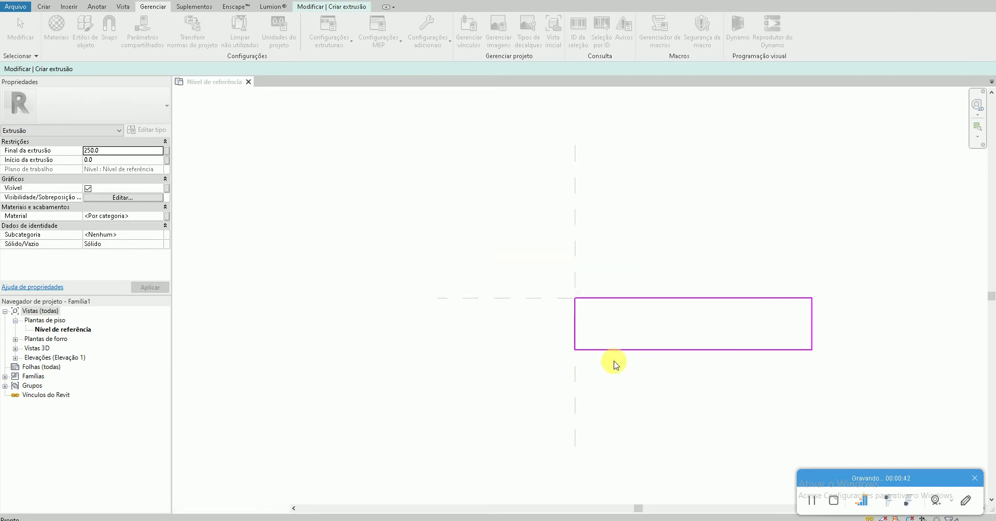
left_click(644, 349)
left_click(542, 321)
type(".01")
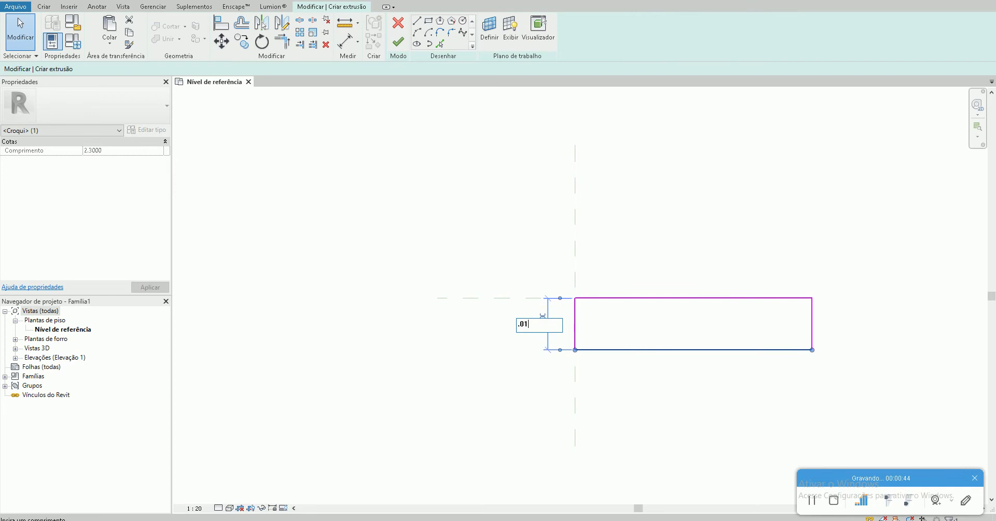
Make the rectangle 0.01 deep and 2 long, then finish the extrusion sketch
key("Return")
left_click(730, 298)
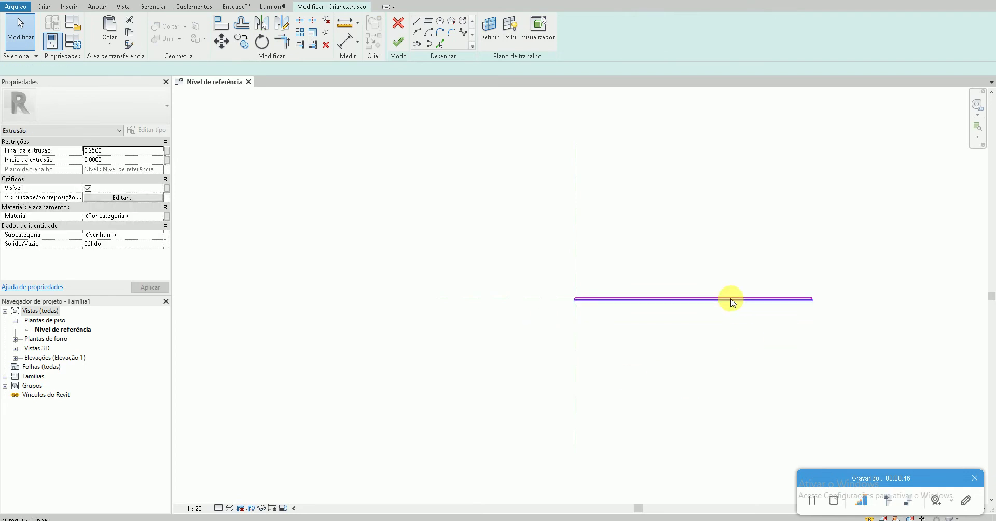
scroll(789, 297, "up", 2)
left_click(836, 299)
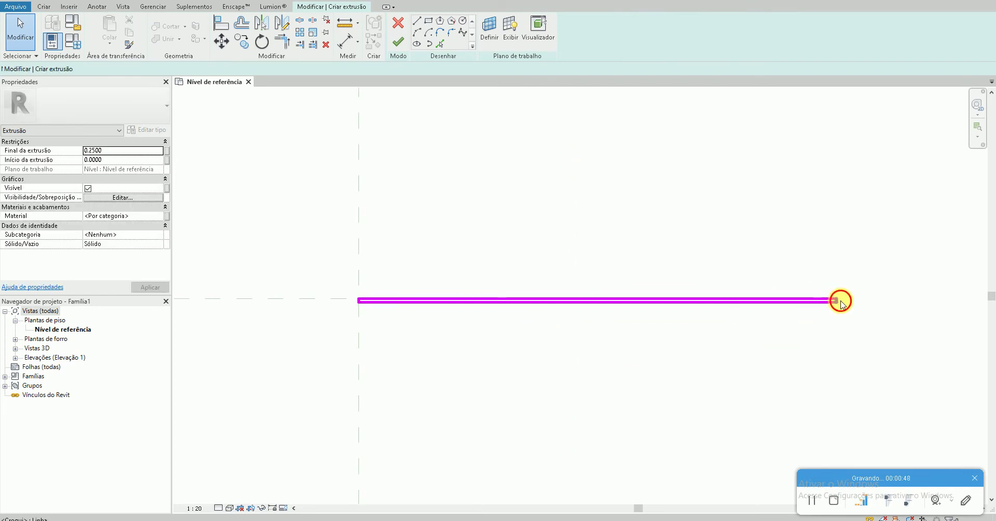
left_click(594, 326)
type("2")
key("Return")
left_click(373, 89)
left_click(398, 44)
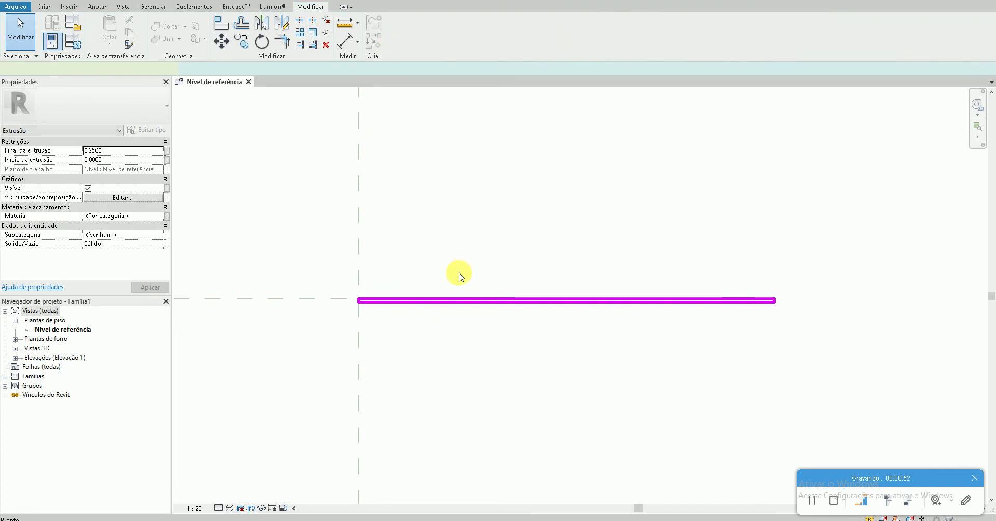
Open the default 3D view with the 3D shortcut and select the extrusion
left_click(534, 299)
left_click(537, 277)
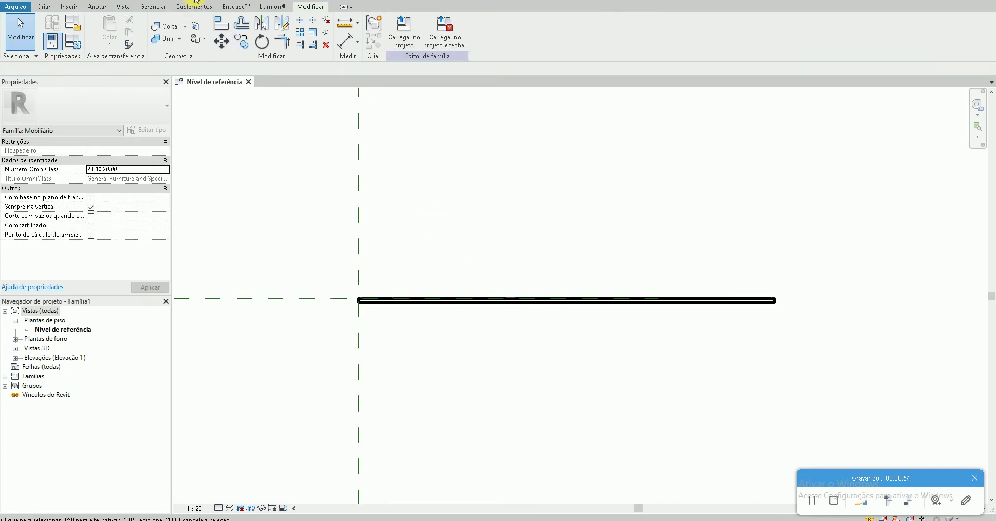
key("3")
key("d")
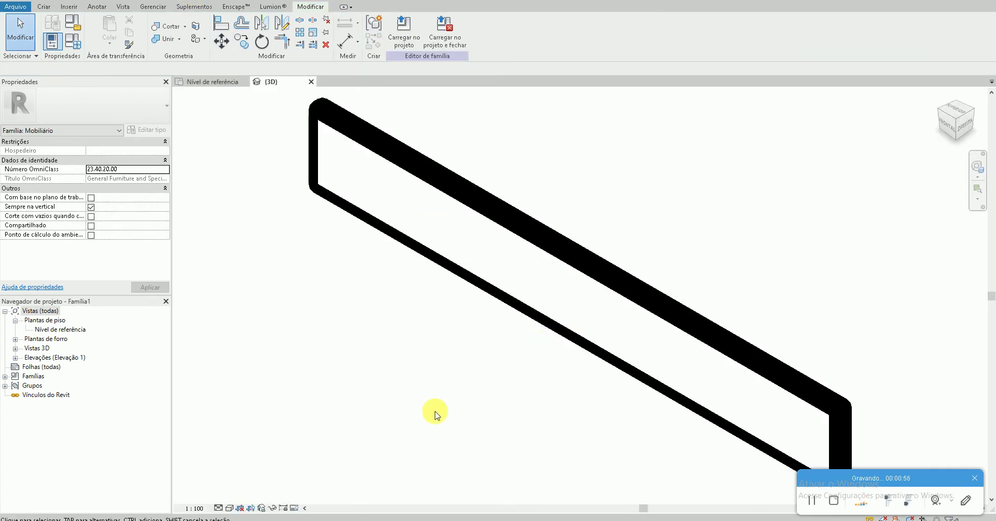
left_click(529, 309)
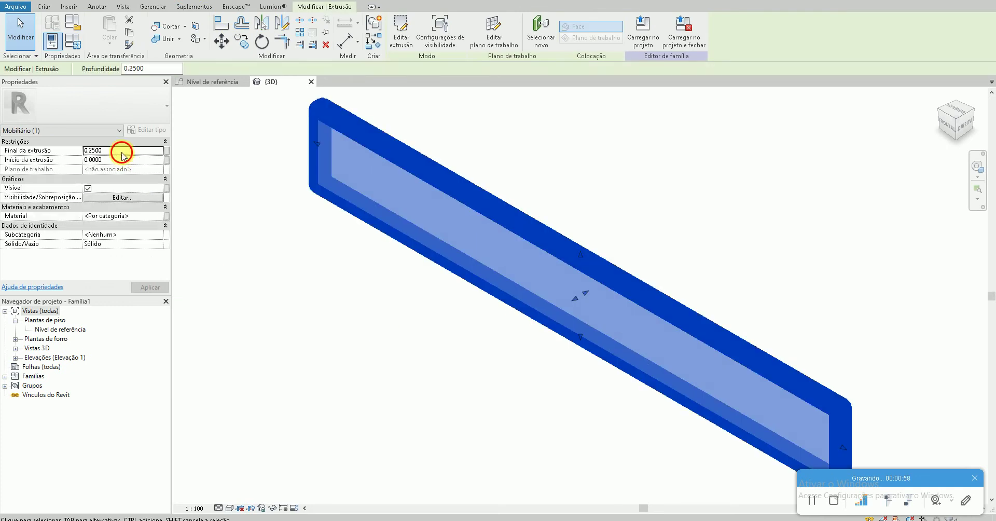
Raise the extrusion end to form a tall panel and view it from a corner angle
left_click(544, 430)
key("a")
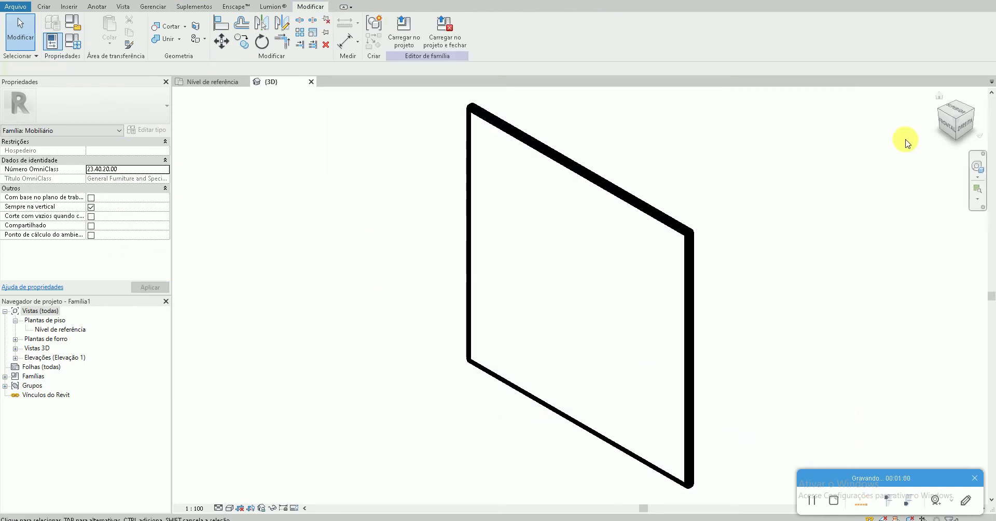
left_click(938, 110)
Give the 3D view a shaded visual style at scale 1:10, then open the Parte frontal elevation
left_click(218, 508)
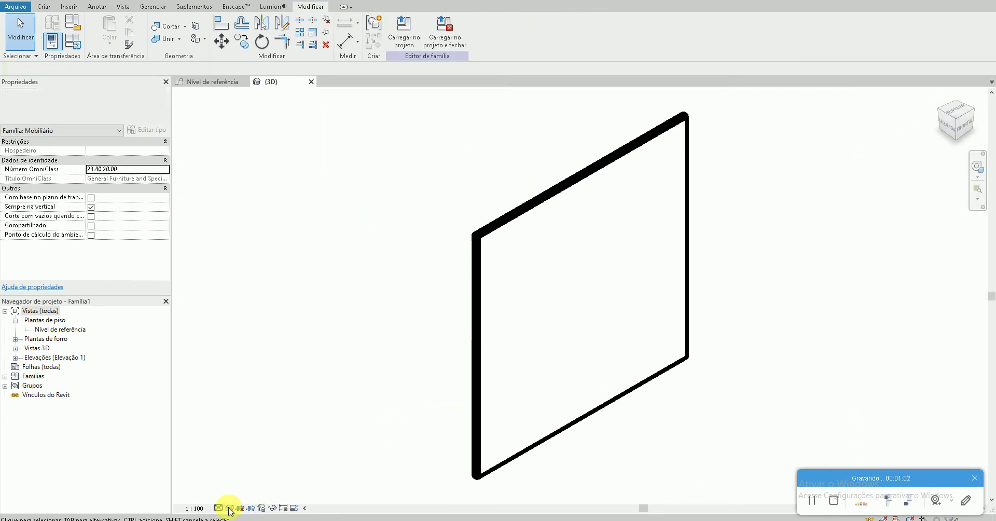
left_click(229, 512)
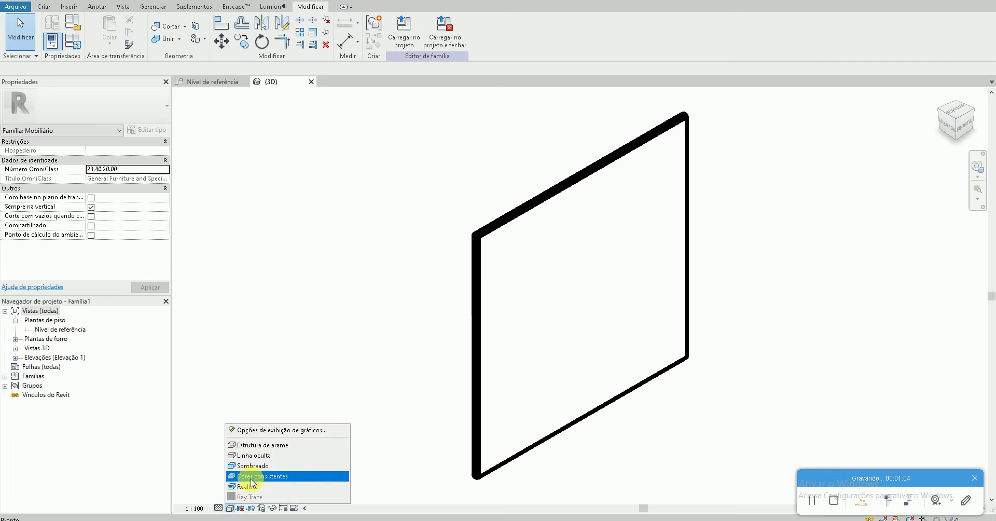
left_click(248, 473)
left_click(206, 512)
left_click(210, 392)
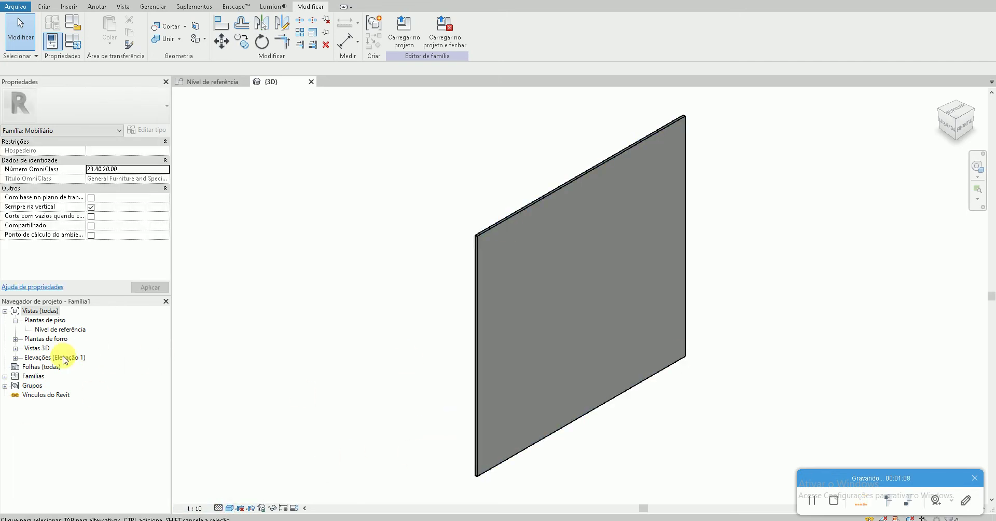
double_click(55, 357)
left_click(52, 385)
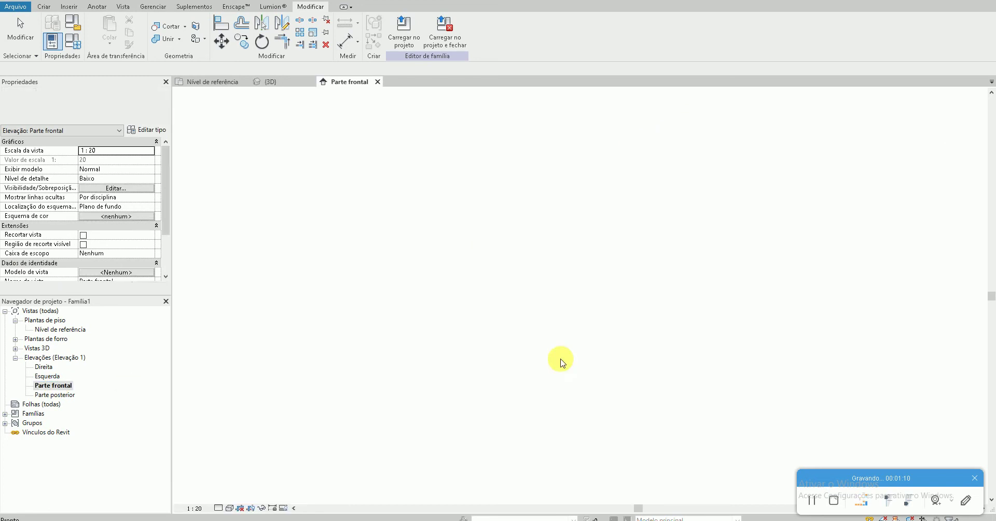
Drag the reference level label to the right, clear of the panel
left_click(600, 390)
left_click_drag(700, 395, 798, 397)
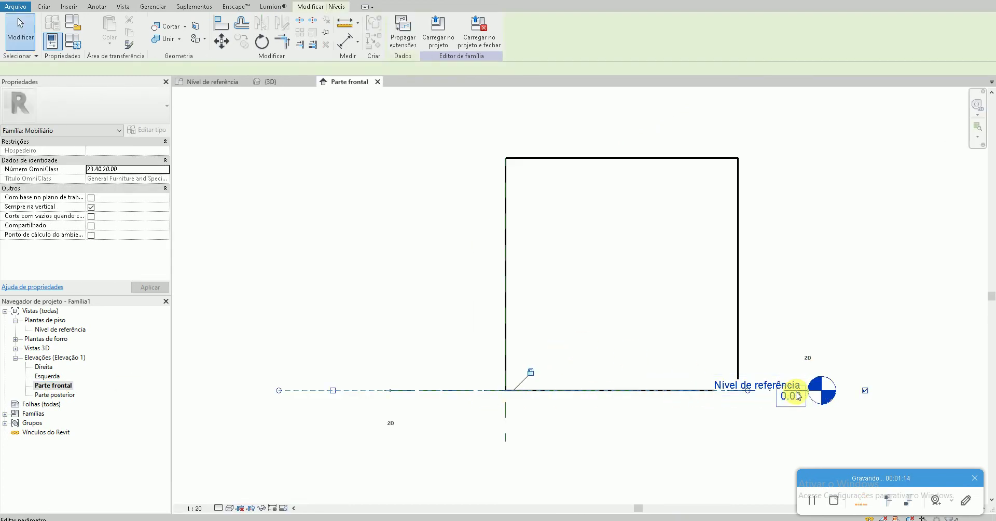
left_click_drag(814, 396, 900, 396)
left_click(580, 200)
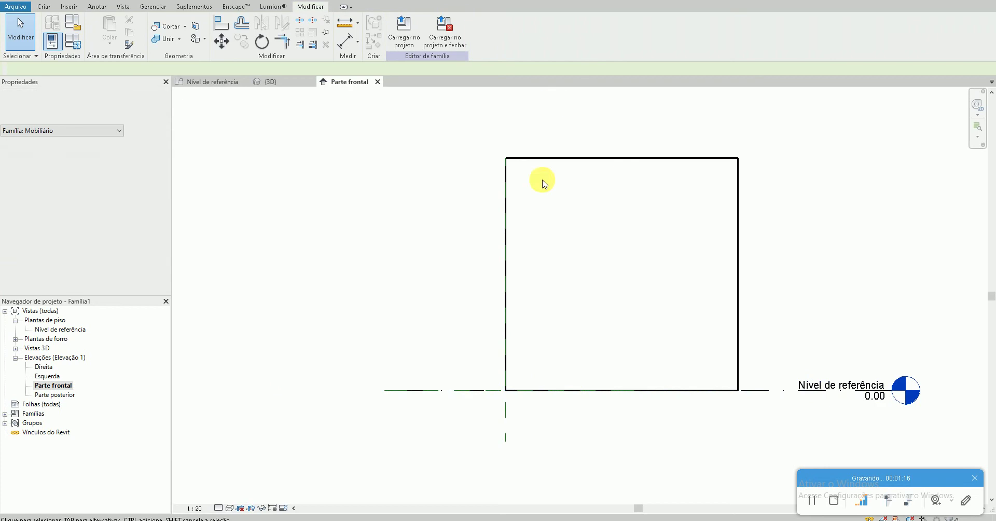
Start a new rectangle extrusion on the Centro (Frente/Trás) work plane
left_click(44, 6)
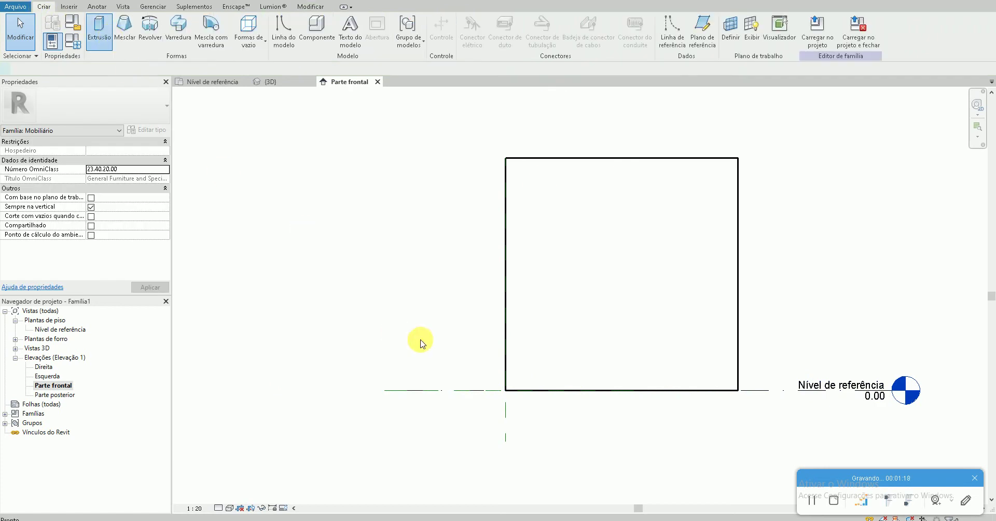
left_click(489, 31)
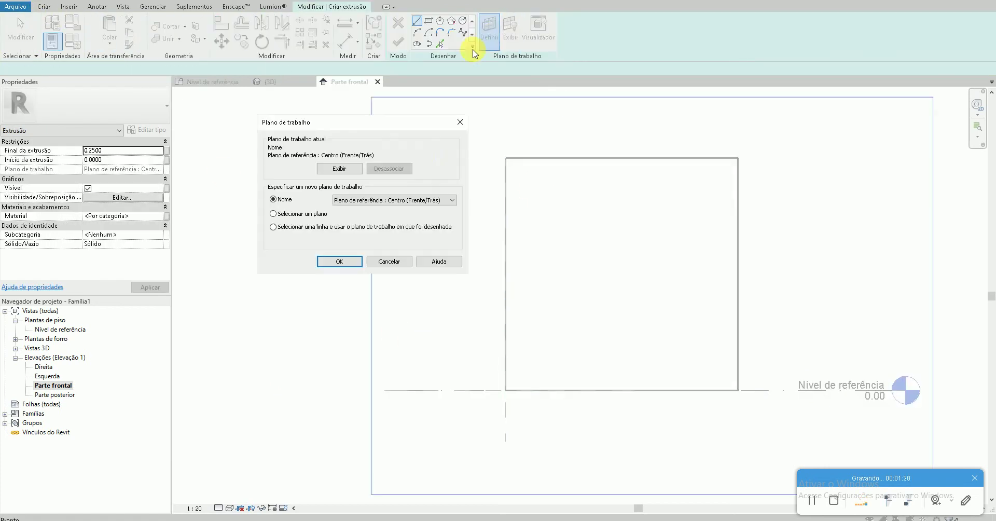
left_click(358, 260)
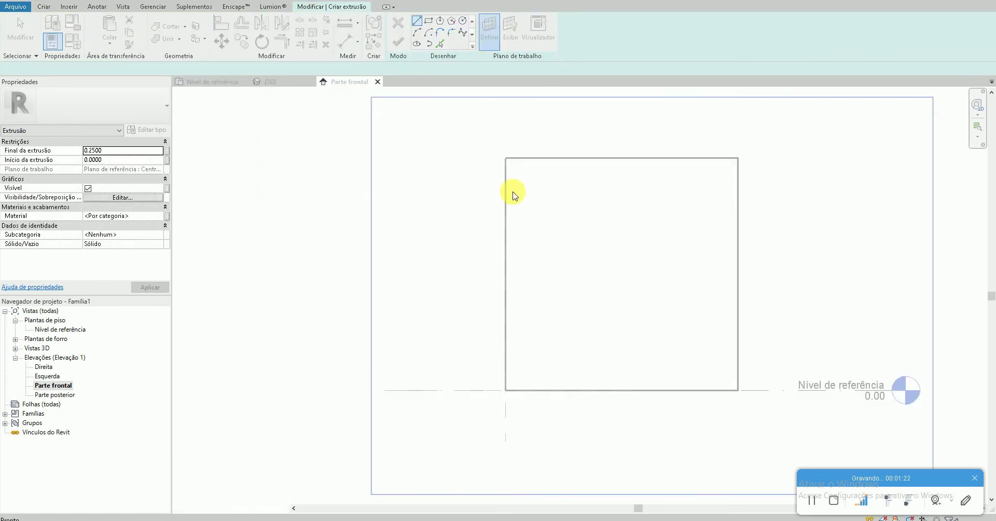
left_click(565, 159)
left_click(519, 238)
left_click(431, 23)
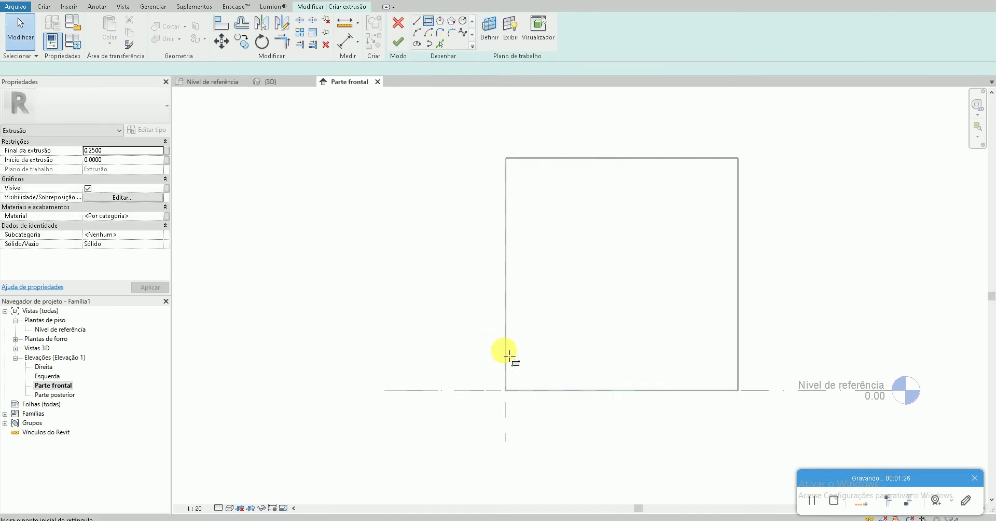
Draw a slat rectangle along the panel's left edge and narrow it to 0.03 wide
left_click(505, 391)
left_click(530, 159)
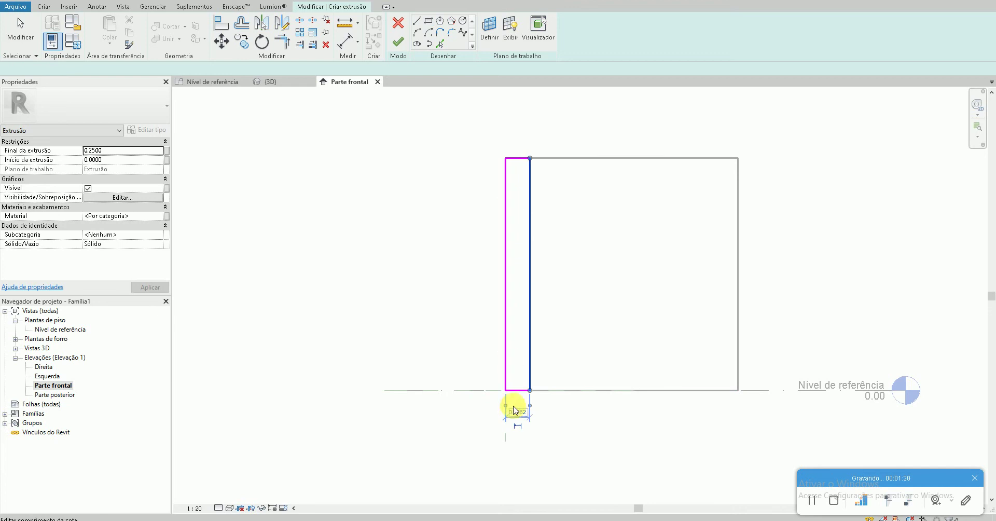
left_click(513, 411)
type("0.03")
key("Return")
left_click(540, 402)
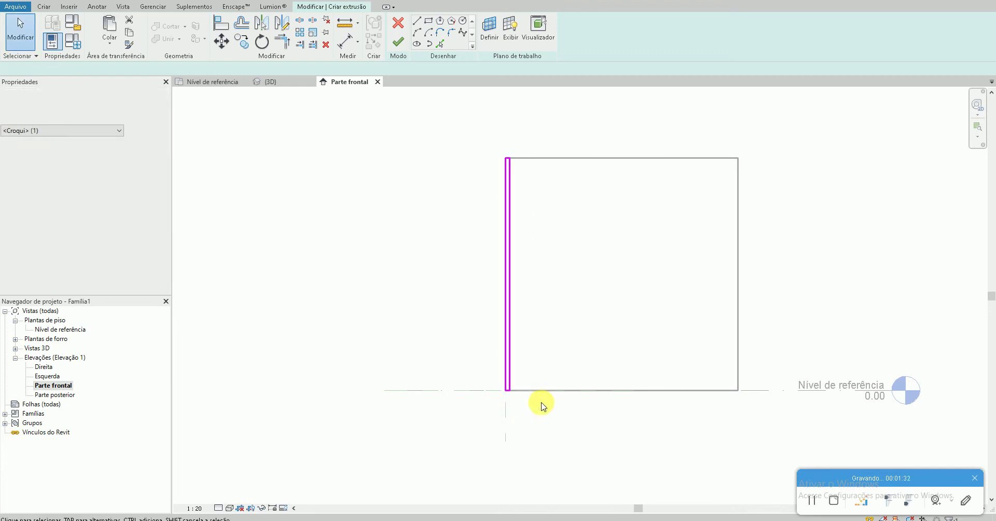
Copy the four-line slat outline 0.072 to the right with CO
scroll(508, 174, "up", 3)
scroll(519, 181, "up", 2)
key("Tab")
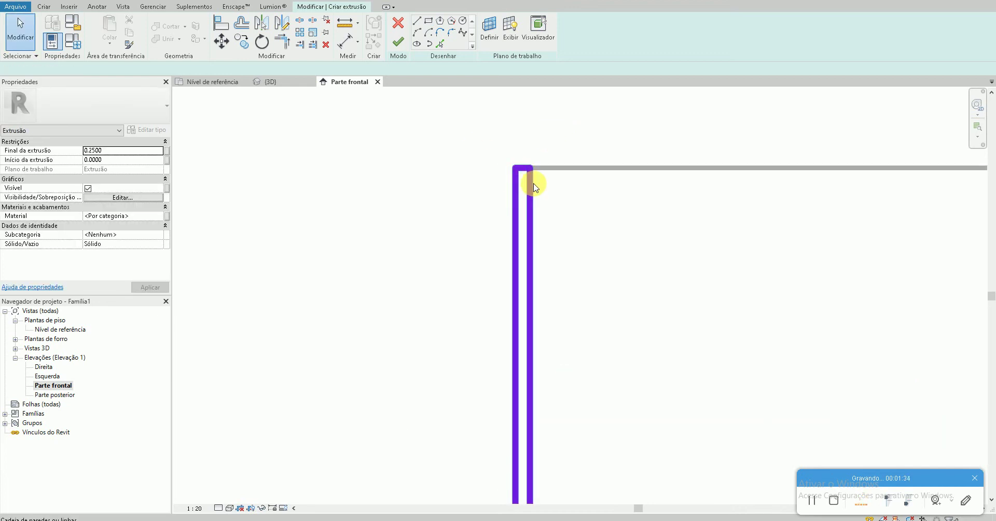
left_click(529, 177)
key("c")
key("o")
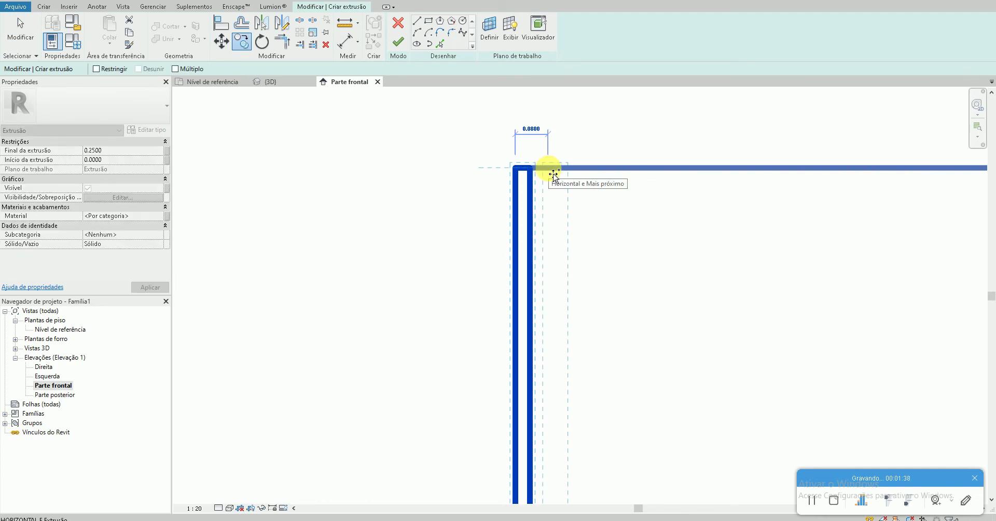
type(".072")
key("Return")
scroll(549, 168, "down", 3)
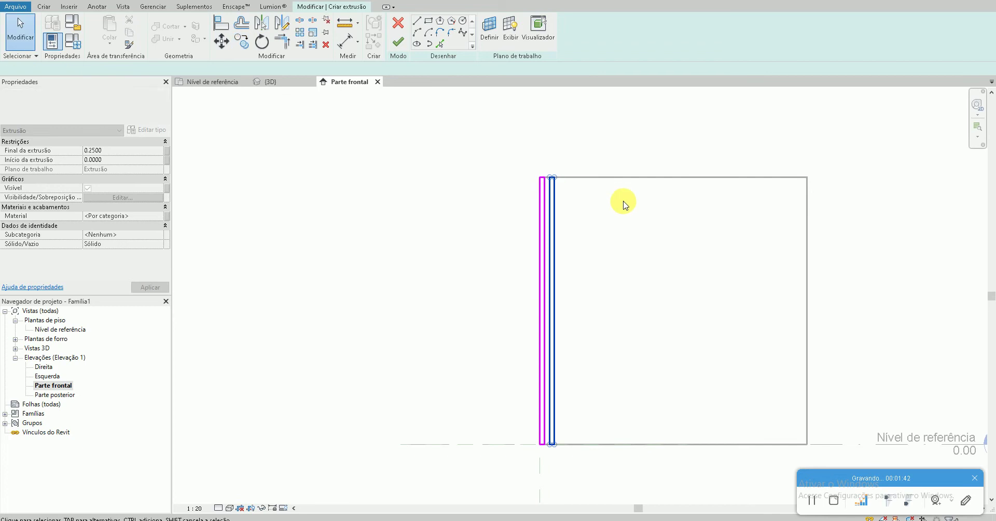
scroll(606, 180, "up", 2)
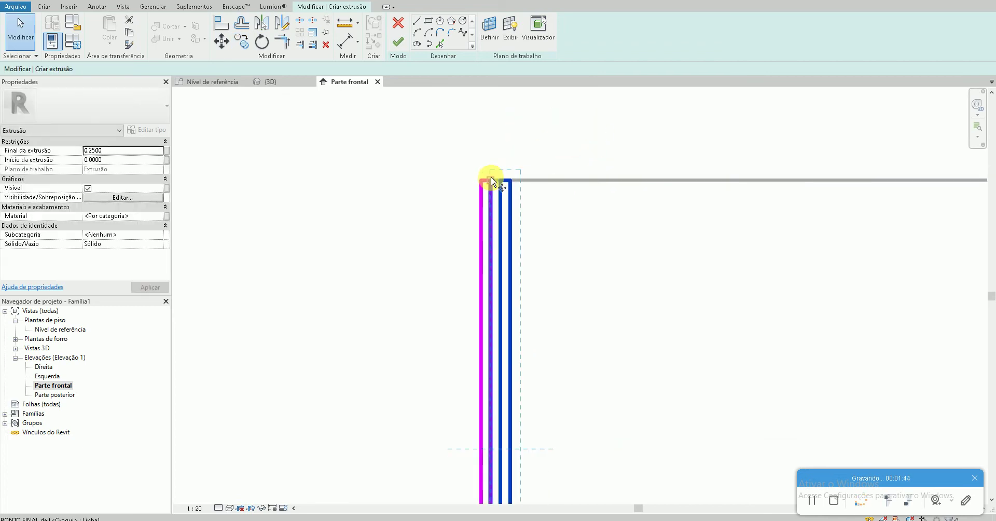
key("c")
key("o")
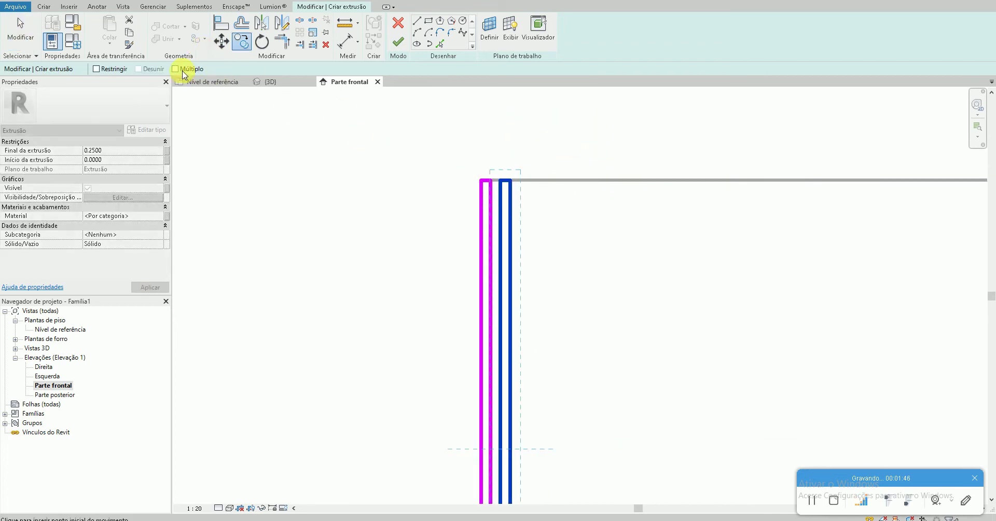
Place a row of evenly spaced slat copies across the panel with multiple copy
left_click(496, 182)
left_click(531, 181)
left_click(544, 183)
left_click(572, 182)
left_click(581, 184)
left_click(602, 186)
left_click(634, 186)
left_click(644, 184)
left_click(666, 185)
left_click(679, 186)
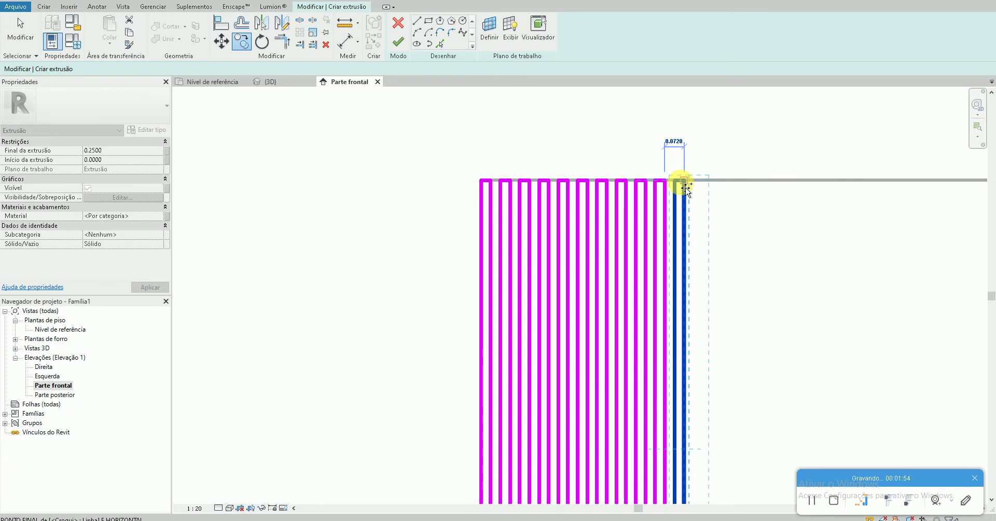
left_click(709, 191)
left_click(726, 191)
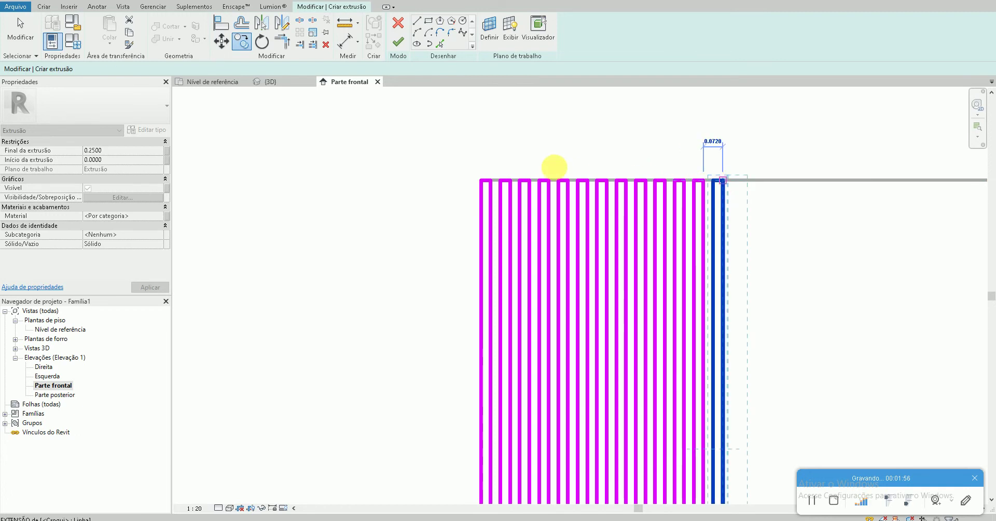
scroll(554, 169, "down", 4)
key("Escape")
Select the drawn slats and copy the group twice further right
left_click_drag(641, 327, 540, 139)
scroll(546, 142, "up", 3)
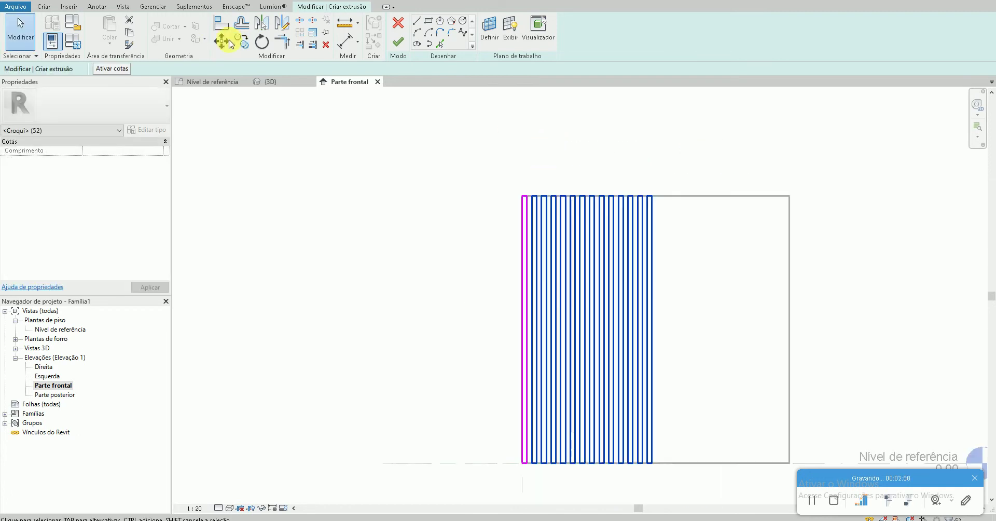
left_click(253, 44)
scroll(533, 196, "up", 1)
scroll(529, 195, "up", 2)
left_click(532, 195)
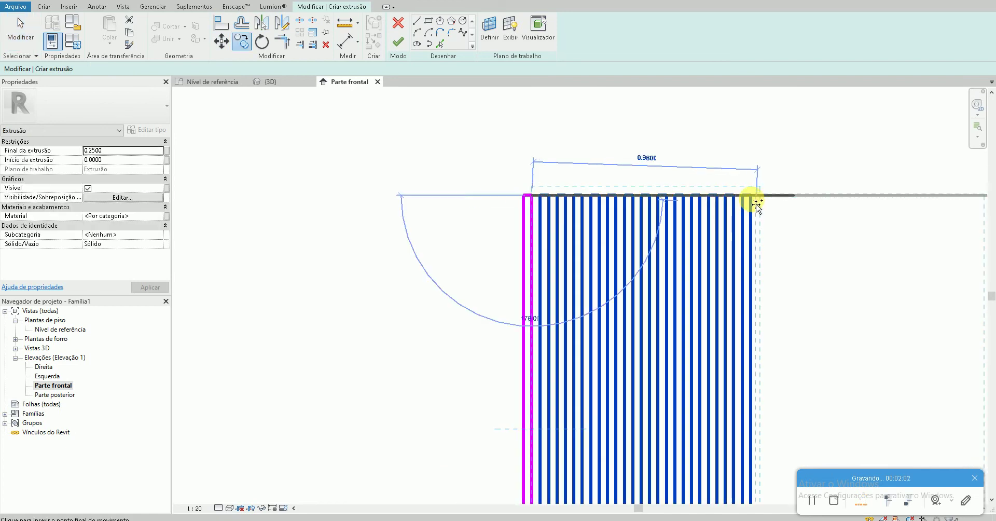
left_click(750, 198)
scroll(763, 204, "down", 2)
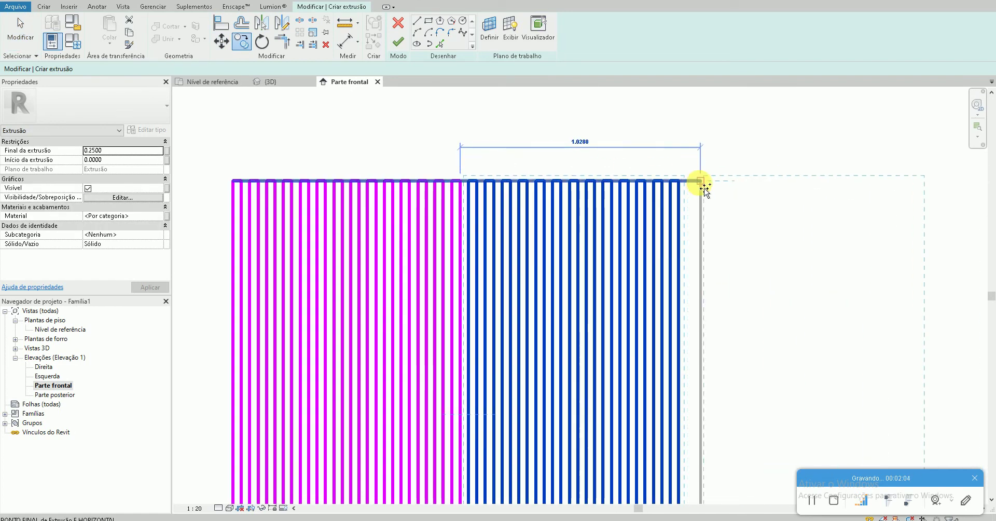
left_click(688, 197)
key("Escape")
Copy one last slat to fill the square's remaining width
scroll(664, 183, "up", 3)
key("c")
key("o")
left_click(664, 182)
left_click(701, 188)
scroll(675, 178, "down", 4)
scroll(581, 166, "down", 2)
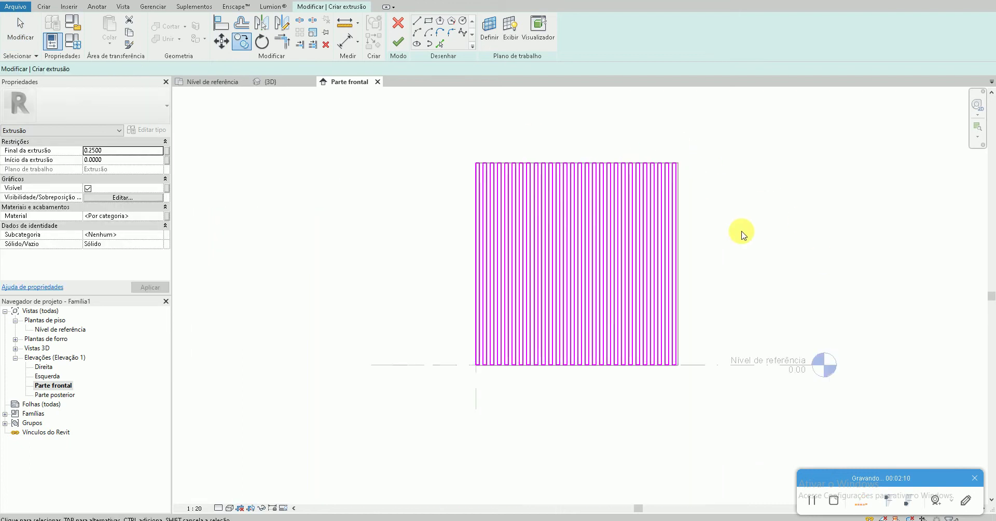
Finish the sketch into a slatted extrusion and orbit it in 3D
left_click(398, 44)
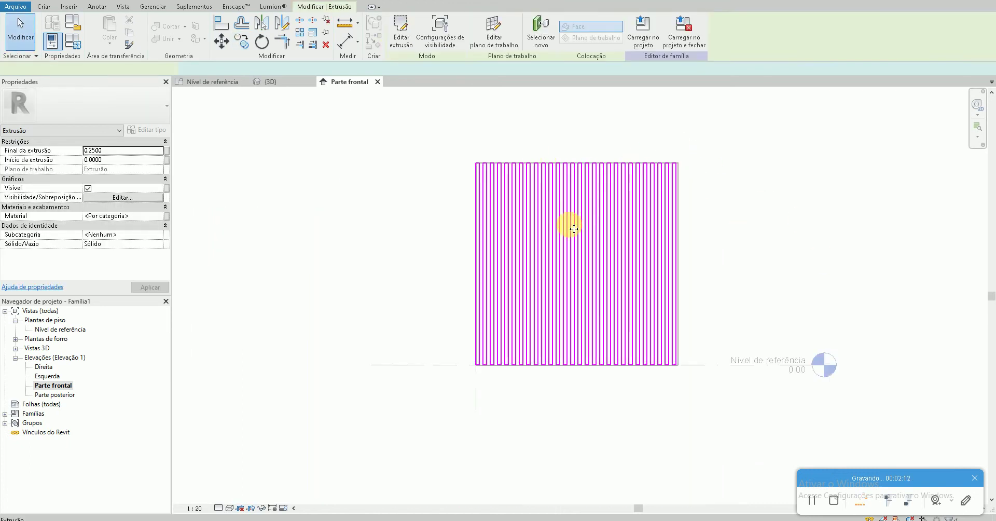
key("Escape")
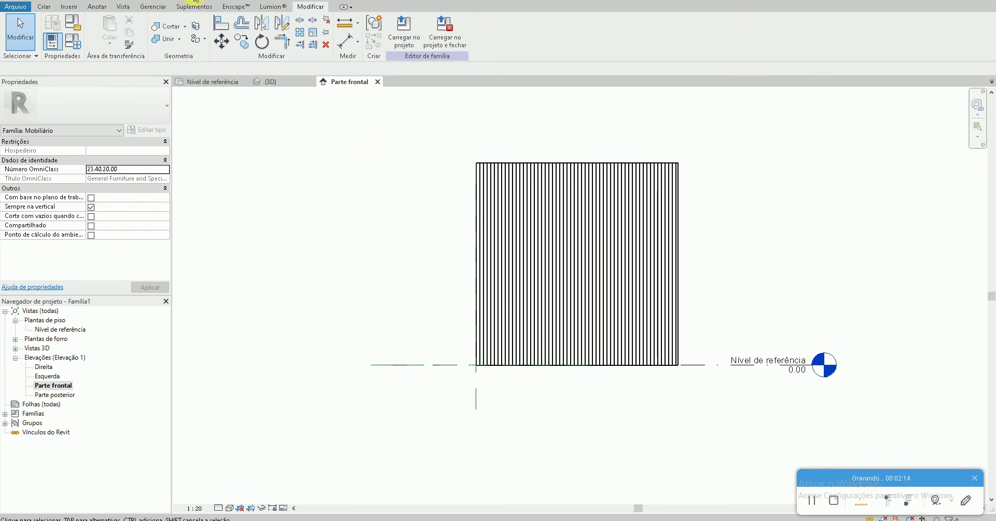
left_click_drag(551, 228, 169, 182)
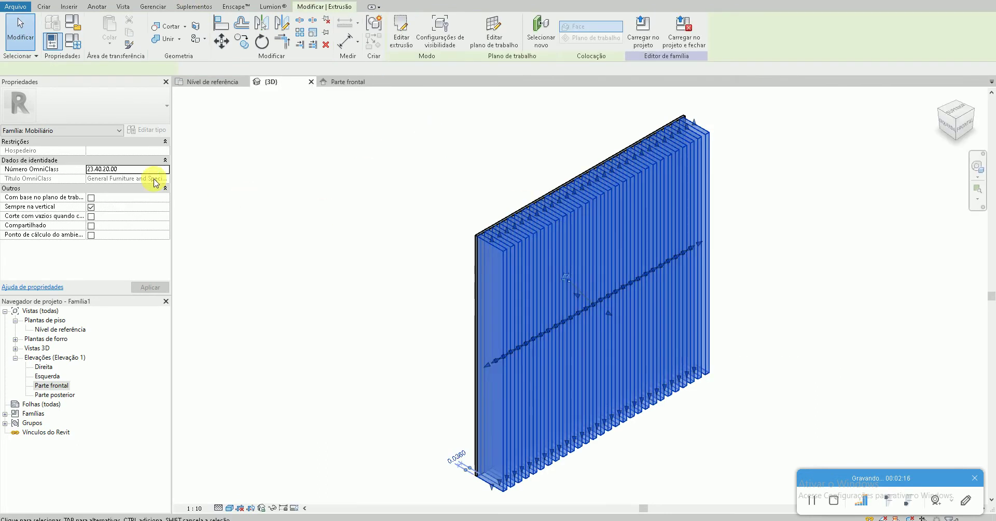
Set the slatted extrusion's end to 0.018 in Properties, then orbit and pan to check it
left_click(159, 196)
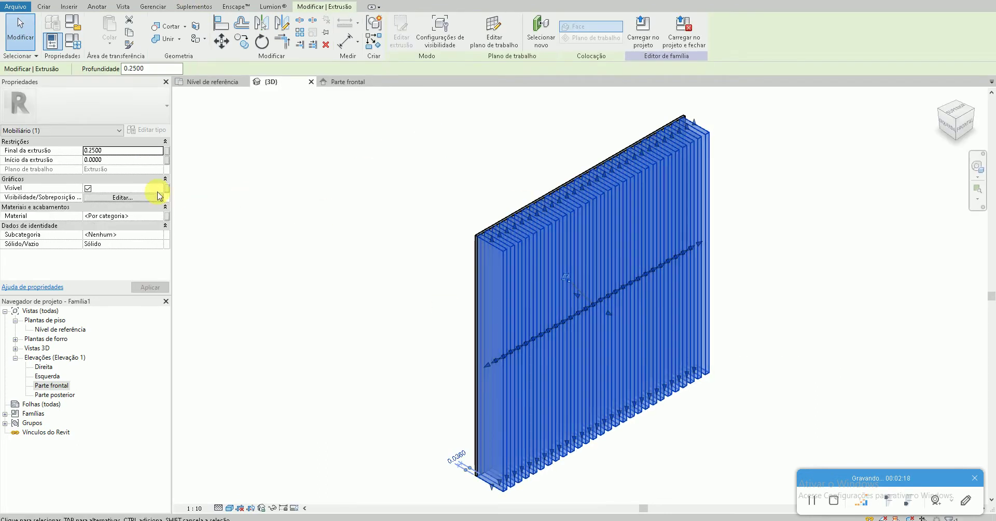
left_click(128, 154)
type("0.0180")
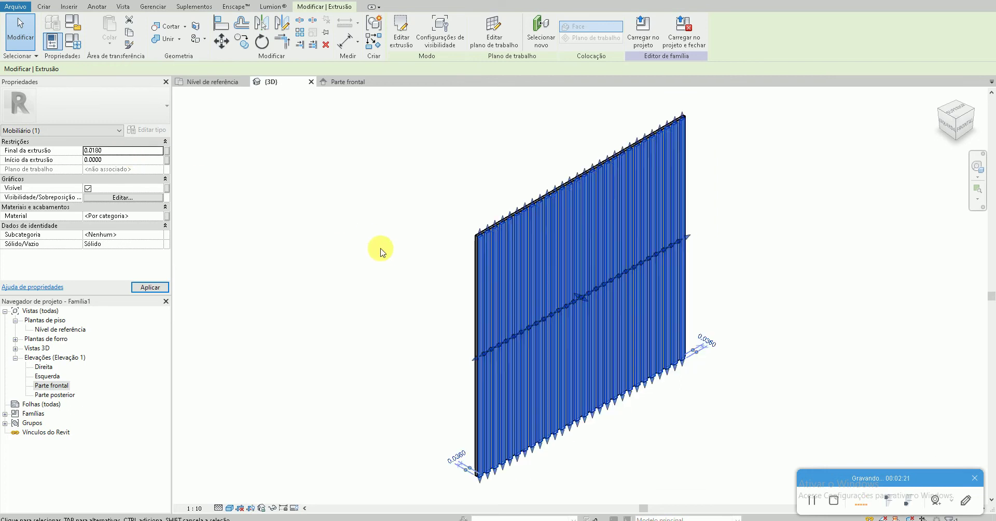
left_click(382, 249)
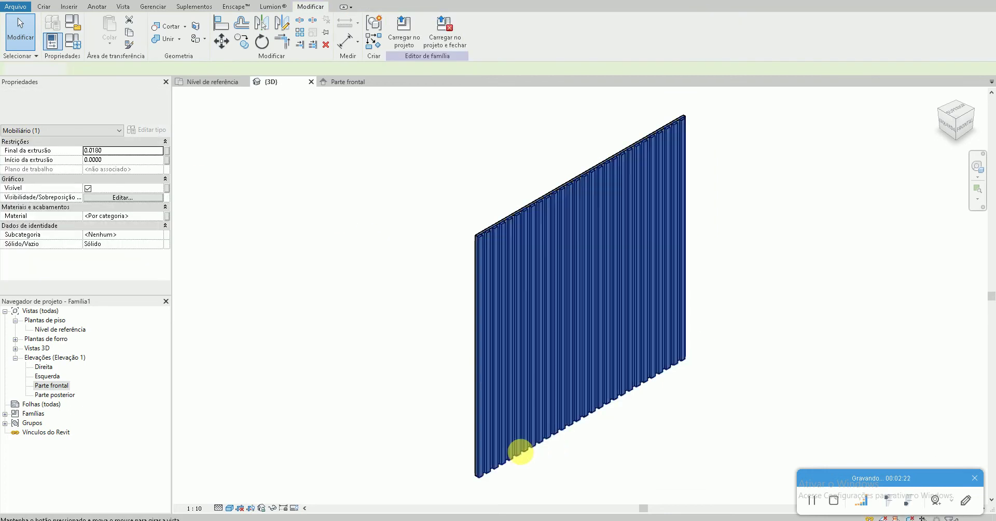
left_click(524, 455)
middle_click_drag(563, 222, 539, 102, "shift")
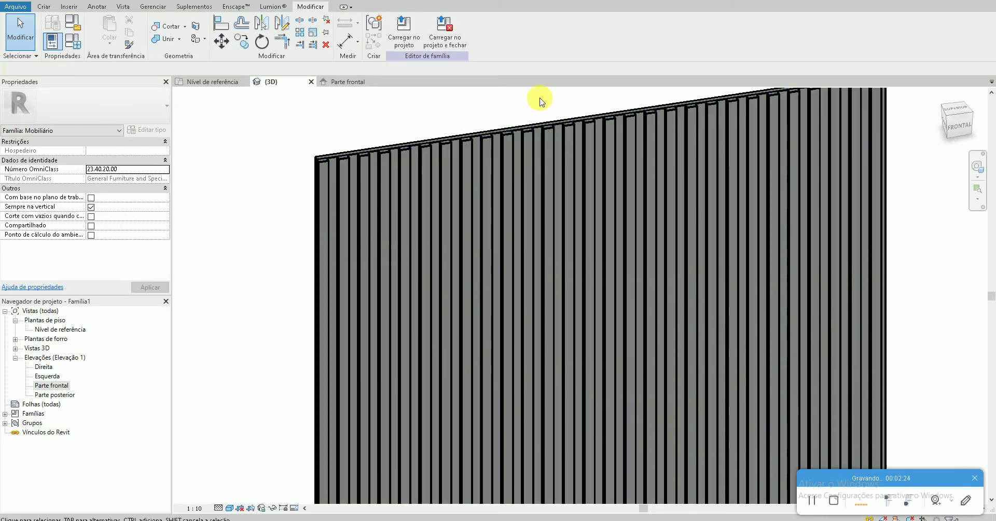
scroll(295, 236, "down", 5)
middle_click_drag(295, 231, 334, 250)
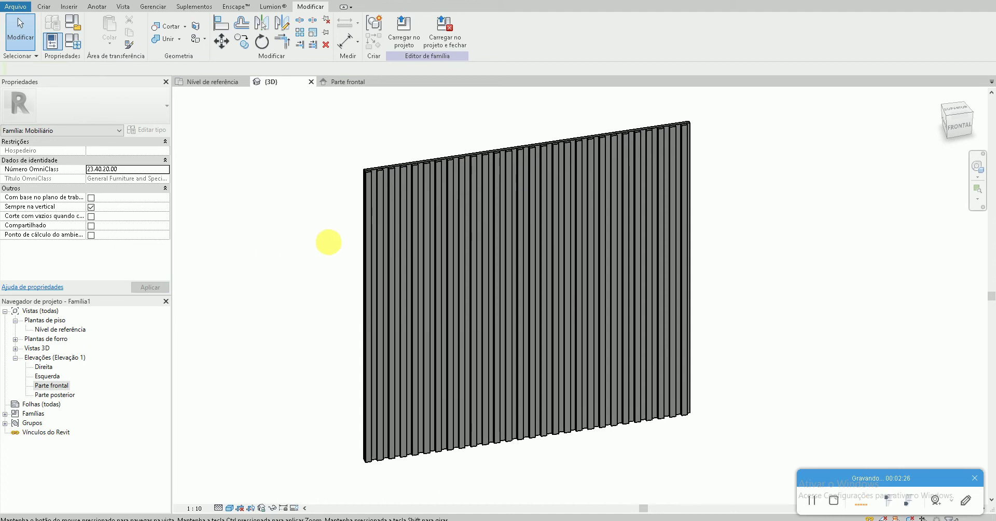
left_click(369, 235)
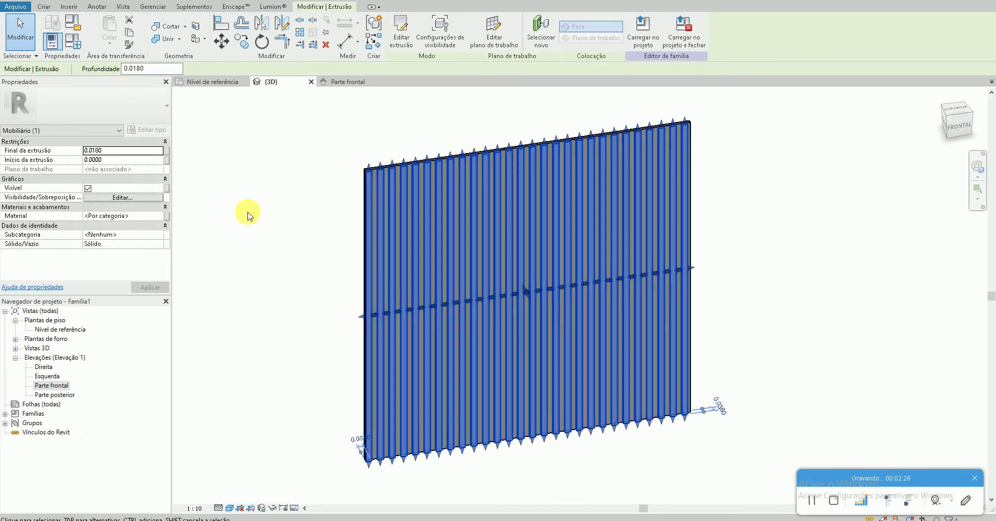
left_click(340, 211)
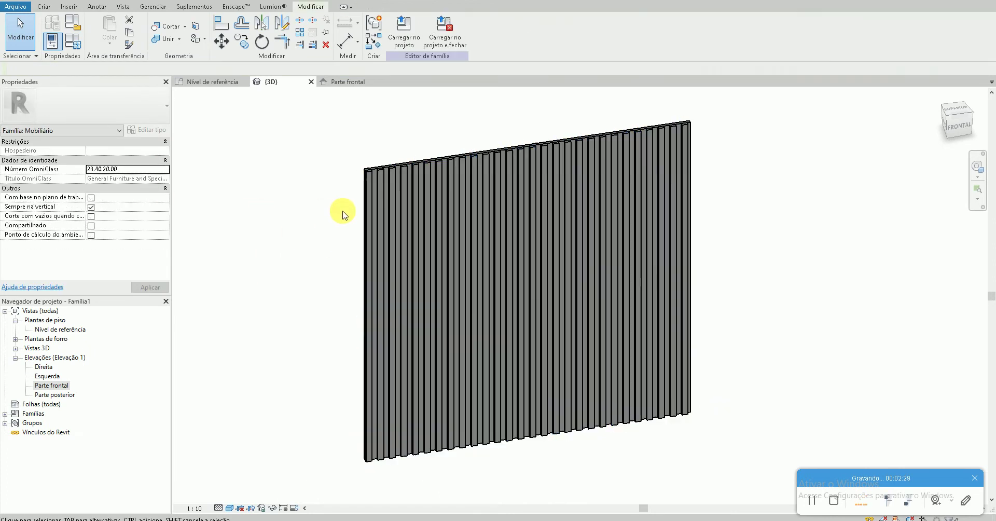
left_click(367, 197)
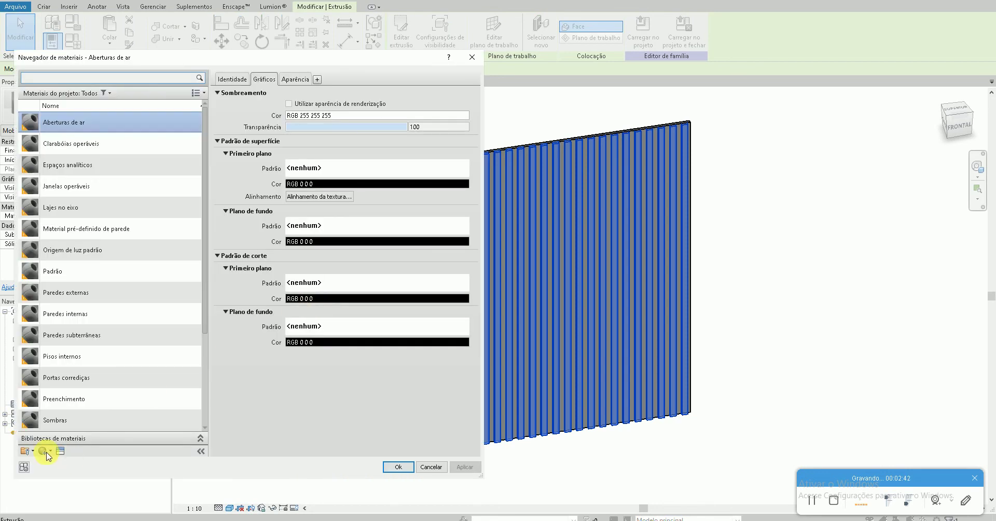
Create a new material named Madeira that uses its rendering appearance for shading
left_click(47, 454)
left_click(65, 461)
right_click(80, 272)
left_click(99, 299)
type("ira")
key("Return")
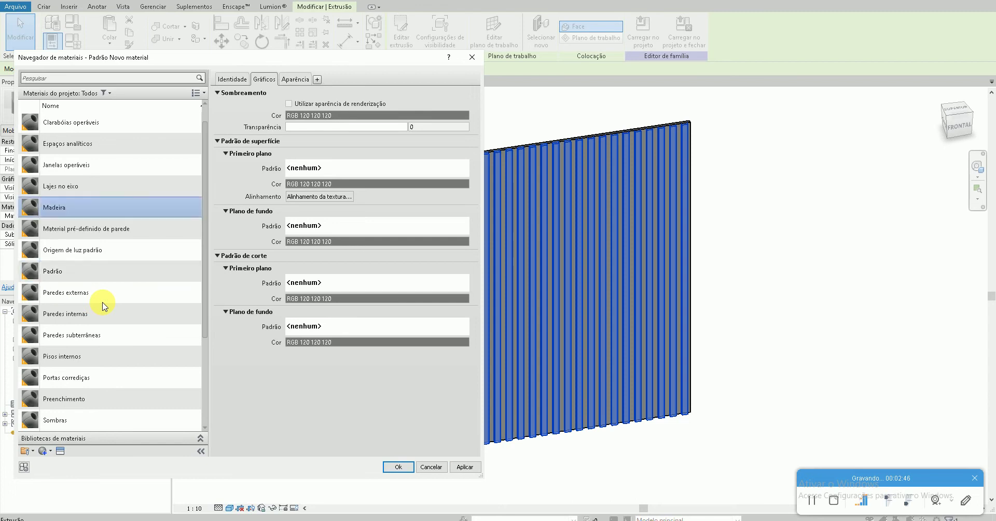
left_click(289, 104)
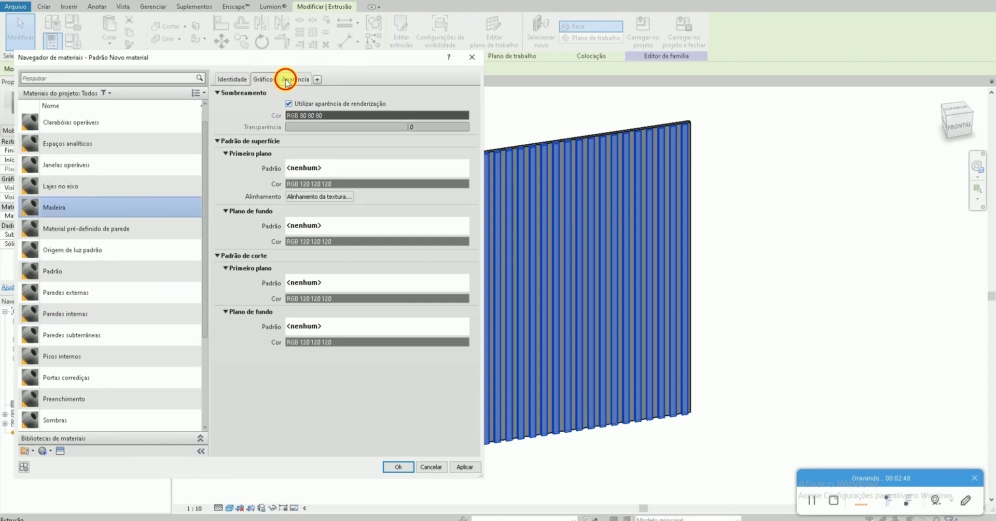
left_click(294, 79)
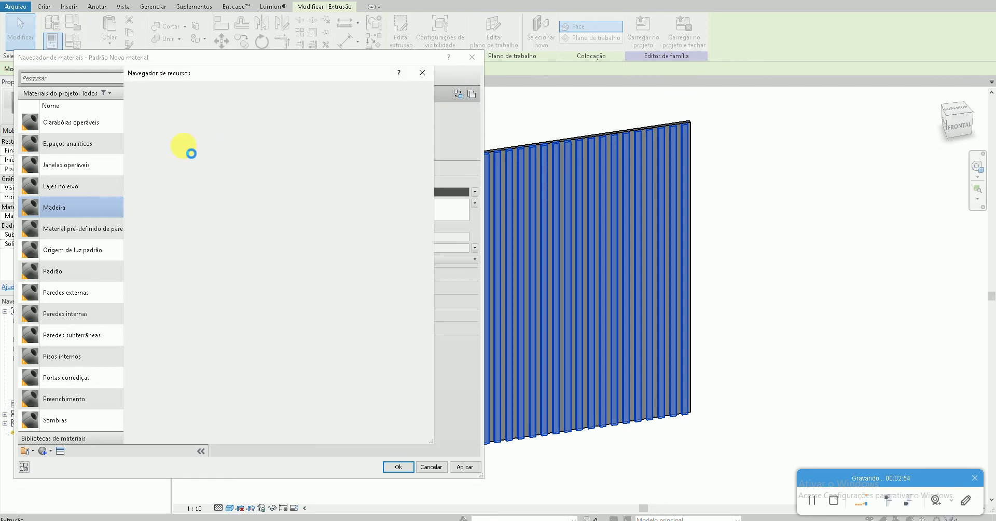
Give Madeira the Bétula wood appearance from the library and apply it to the slats
left_click(127, 143)
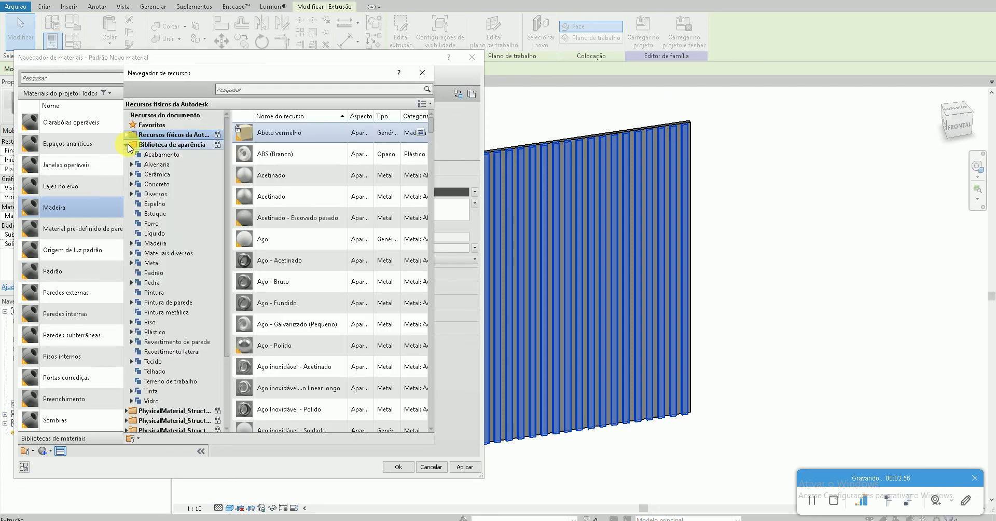
left_click(166, 245)
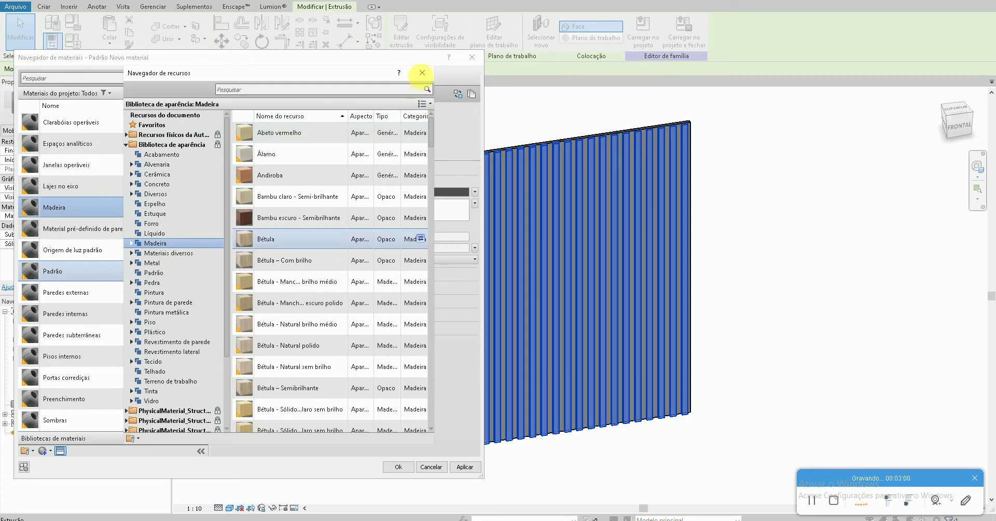
left_click(423, 73)
left_click(456, 466)
left_click(395, 466)
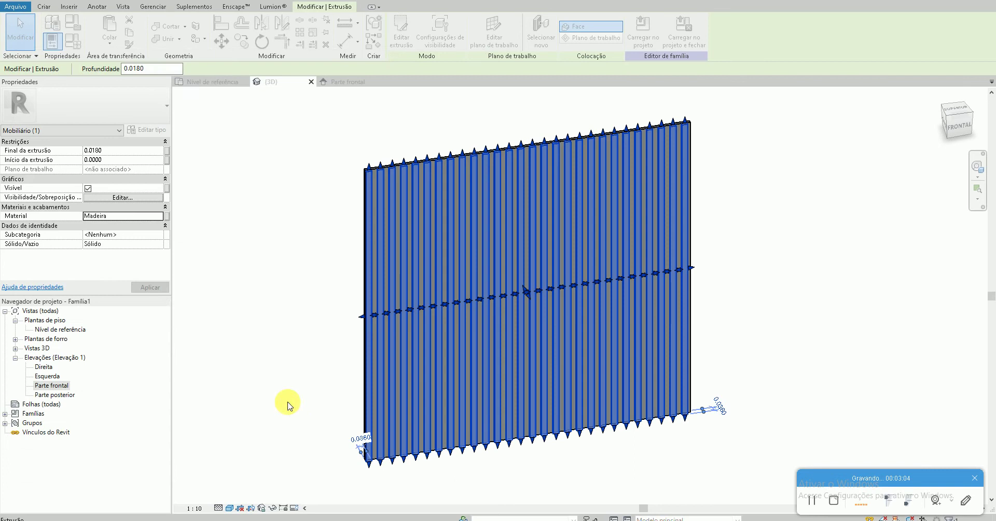
left_click(489, 92)
scroll(457, 152, "up", 2)
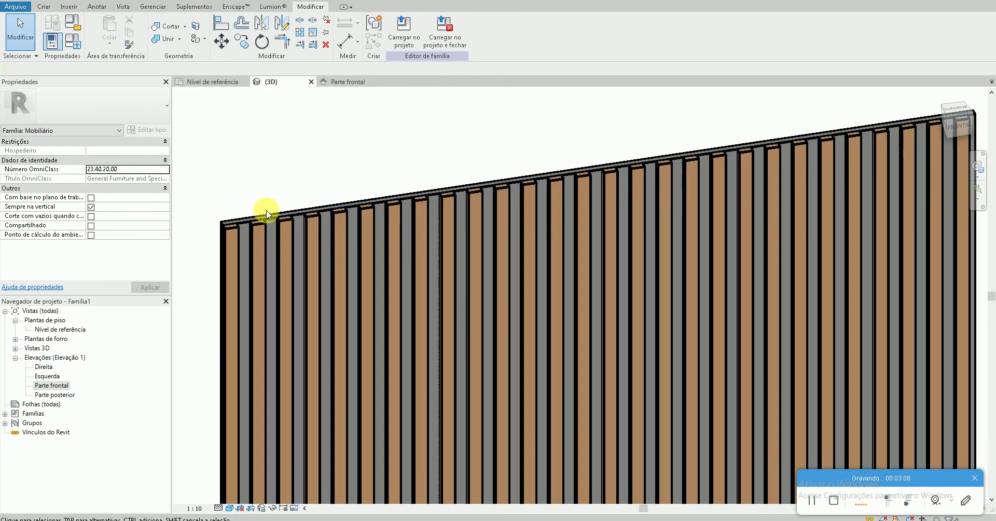
Confirm Madeira as the slat extrusion's material in the Material Browser
left_click(266, 223)
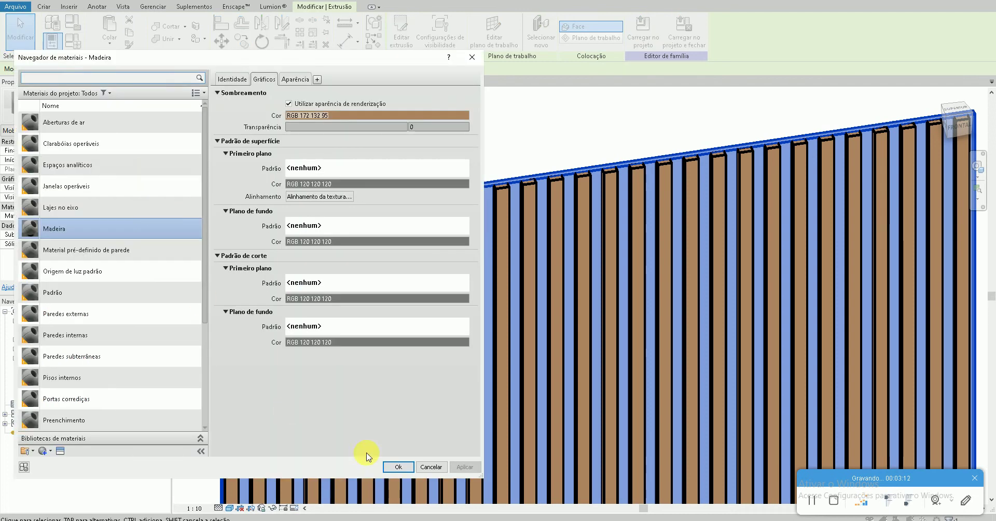
left_click(395, 467)
left_click(285, 161)
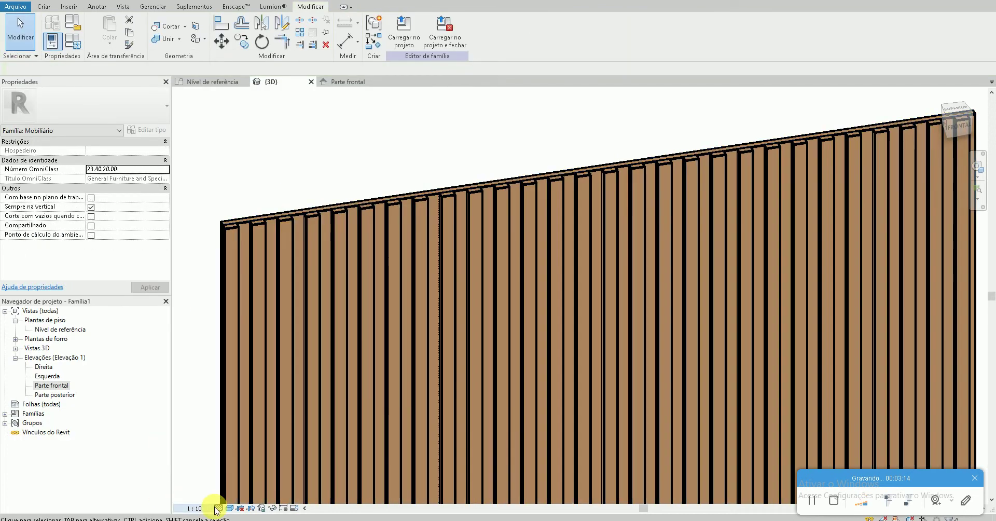
Switch the 3D view to the Realistic visual style, orbit the panel, and reselect the extrusion
left_click(230, 506)
left_click(236, 482)
scroll(433, 205, "down", 3)
scroll(433, 204, "down", 1)
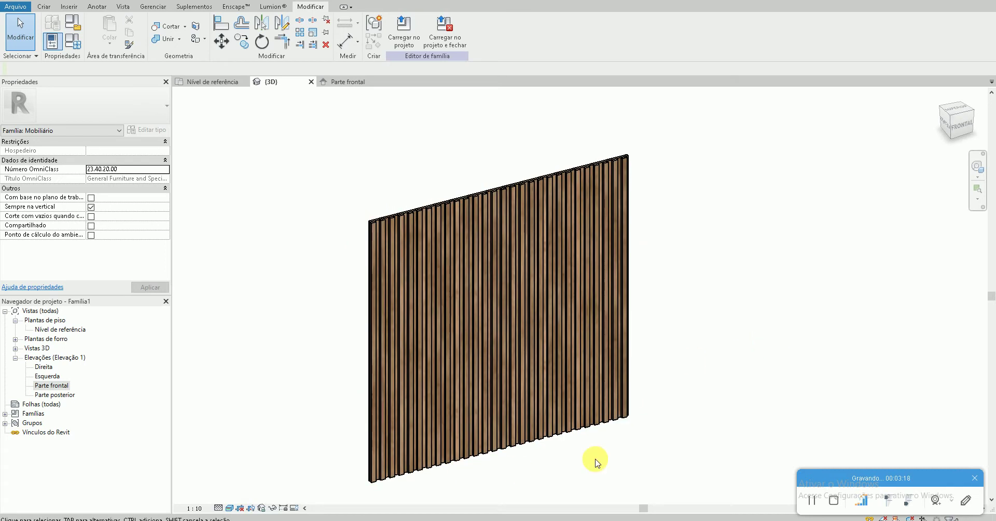
scroll(515, 470, "up", 5)
mouse_move(606, 446)
middle_mouse_down("shift")
mouse_move(296, 202)
mouse_move(372, 178)
middle_mouse_up("shift")
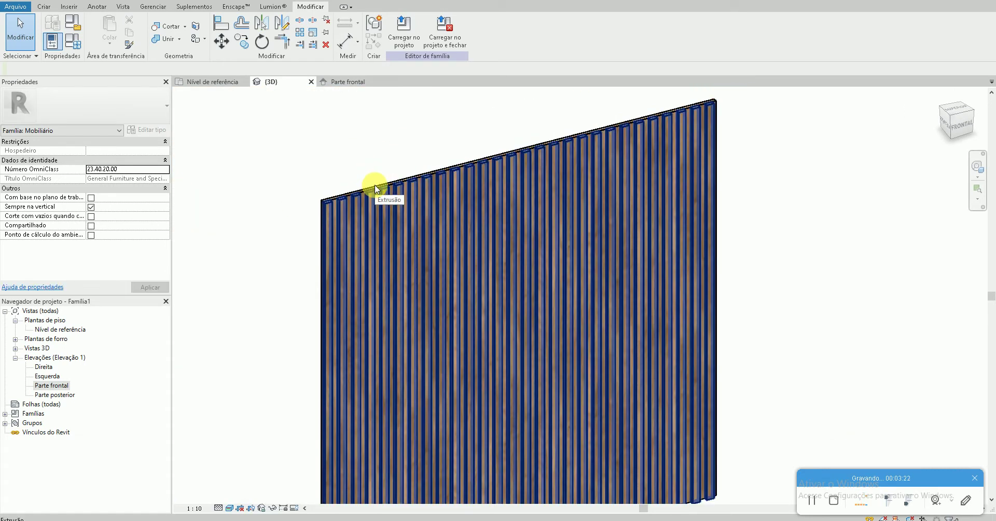
left_click(347, 190)
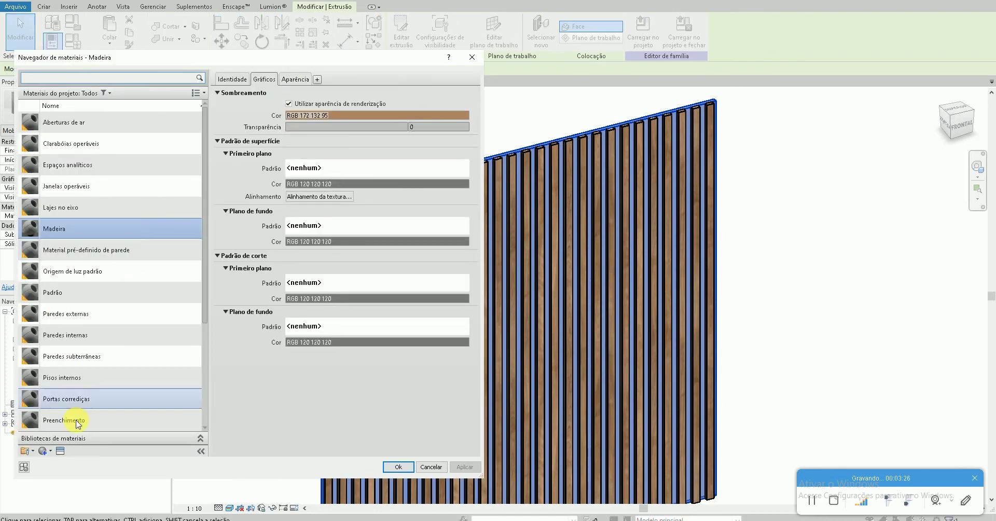
Create a new material in the Material Browser and rename it Preto
left_click(44, 450)
left_click(48, 461)
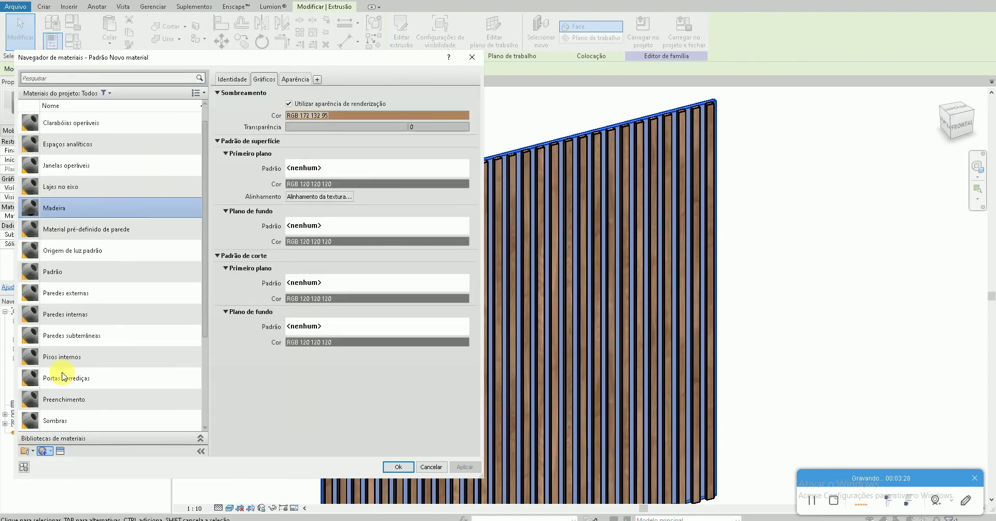
right_click(72, 271)
left_click(95, 308)
type("Pret")
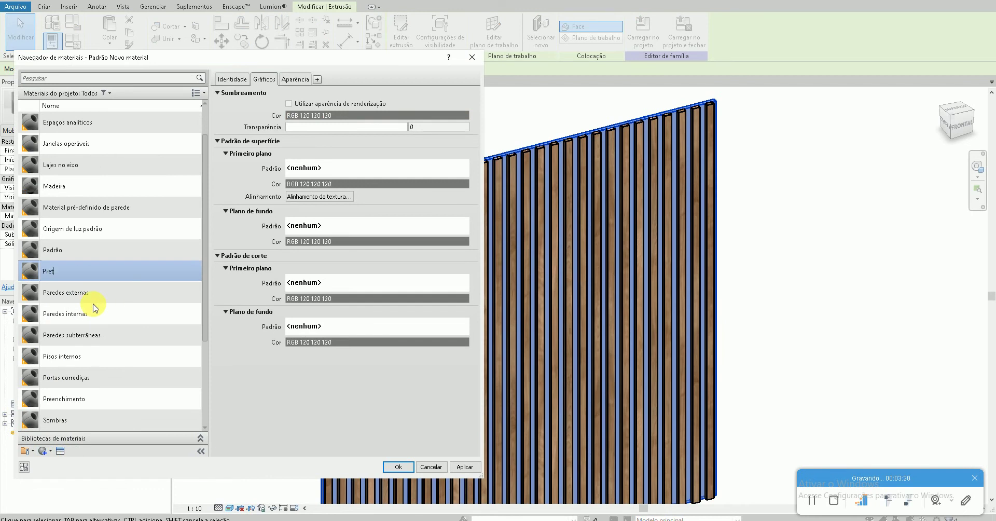
type("o")
key("Return")
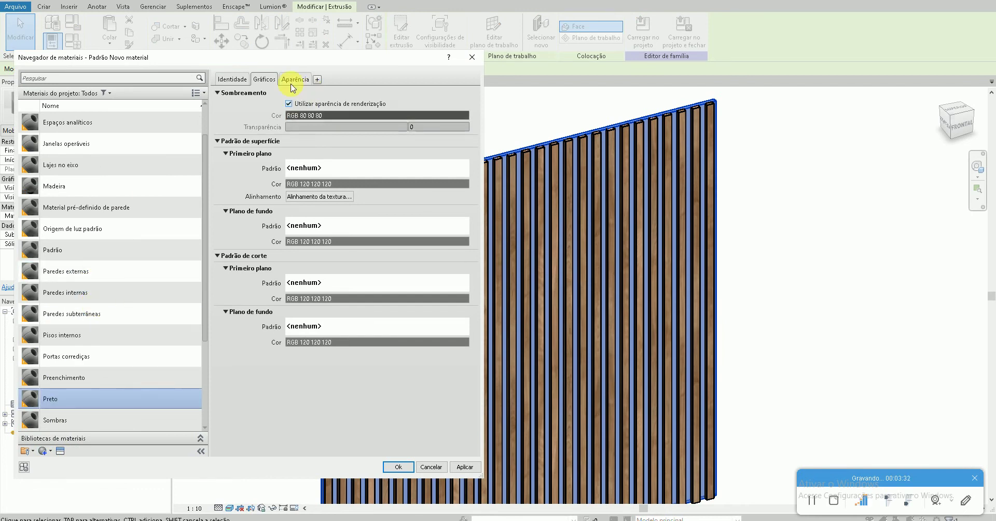
Set Preto's appearance colour to black (RGB 0 0 0) and apply it to the panel
left_click(295, 79)
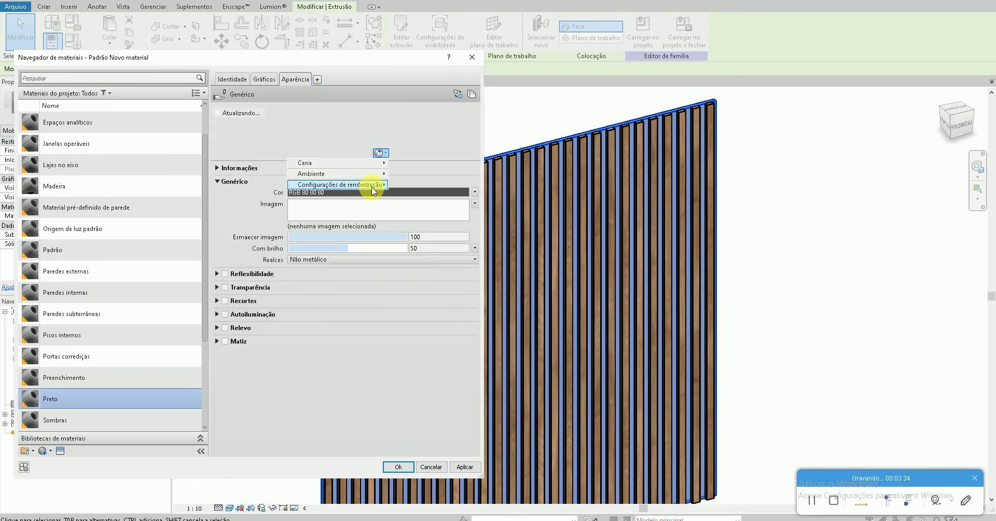
left_click(322, 192)
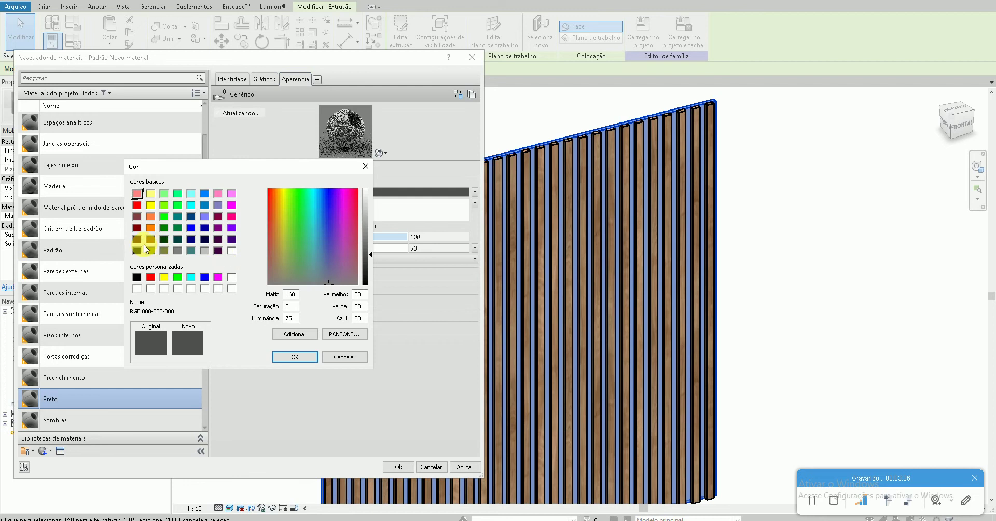
left_click(137, 250)
left_click(294, 357)
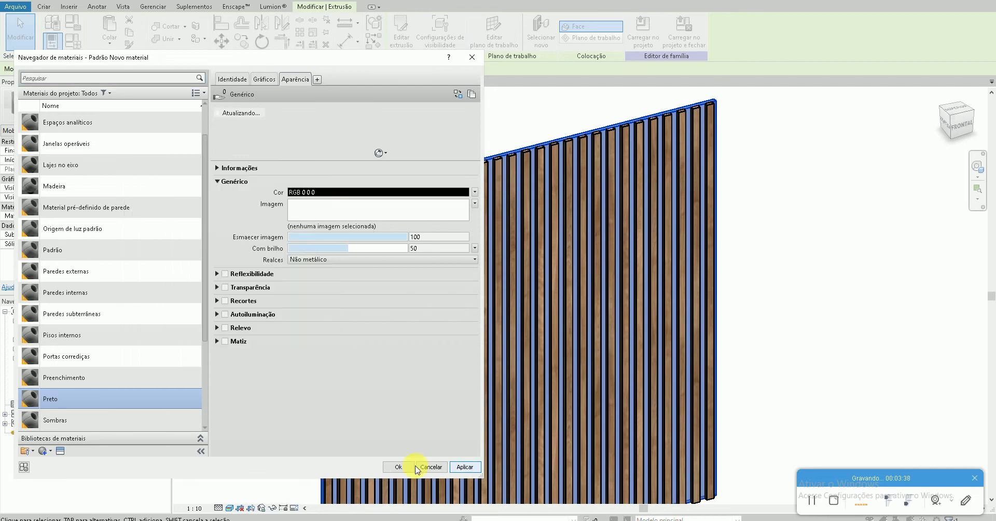
left_click(395, 466)
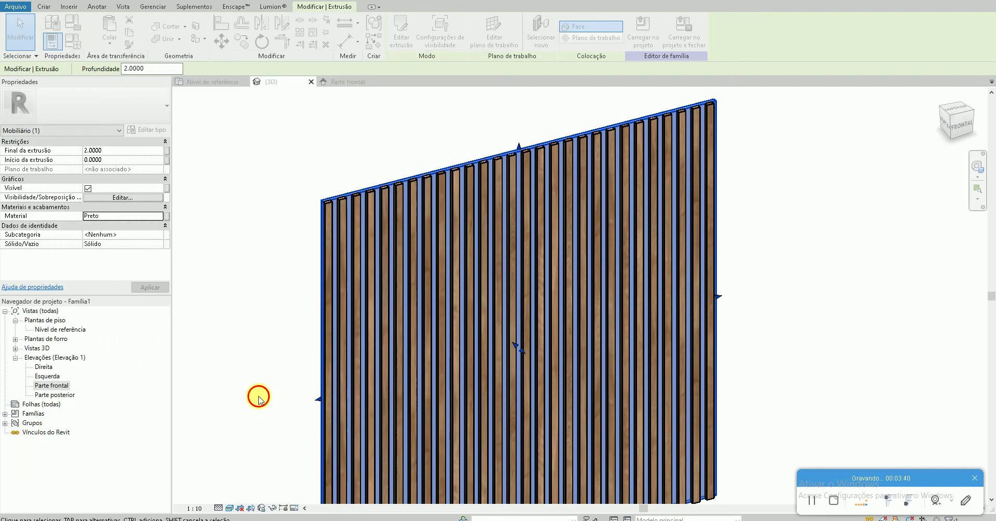
mouse_move(259, 399)
middle_mouse_down("shift")
mouse_move(273, 254)
mouse_move(271, 341)
mouse_move(294, 316)
mouse_move(307, 317)
mouse_move(282, 314)
middle_mouse_up("shift")
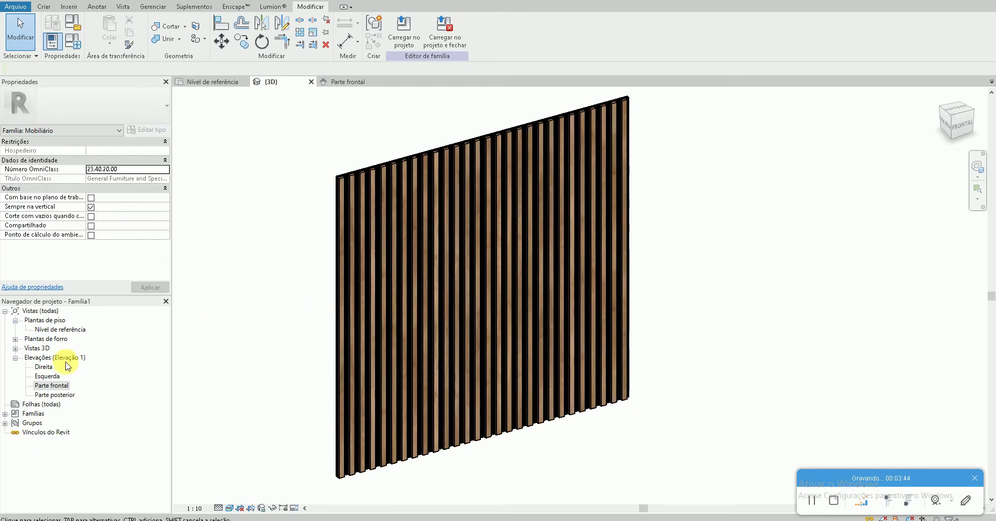
In the Parte frontal elevation, rotate the slat extrusion 90° with RO
double_click(57, 387)
left_click(674, 184)
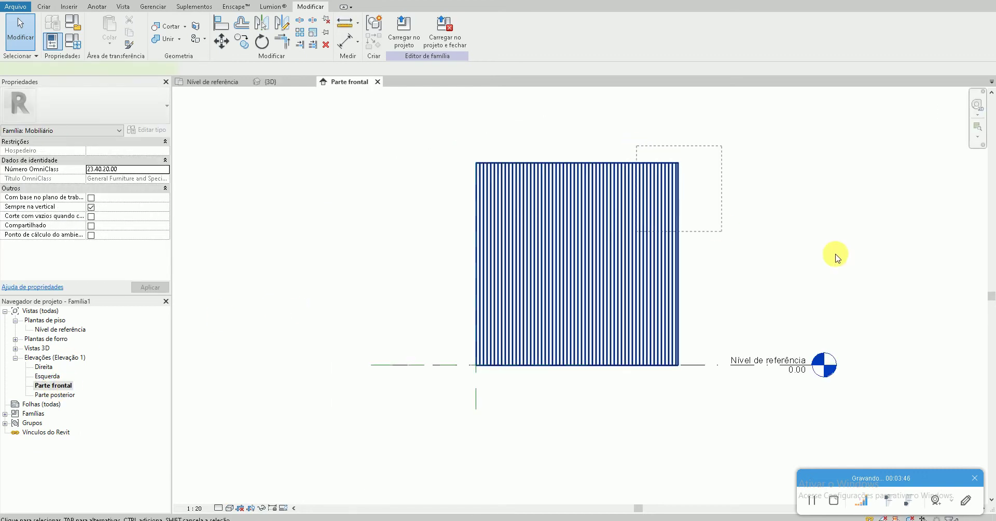
key("r")
key("o")
left_click(840, 264)
type("90")
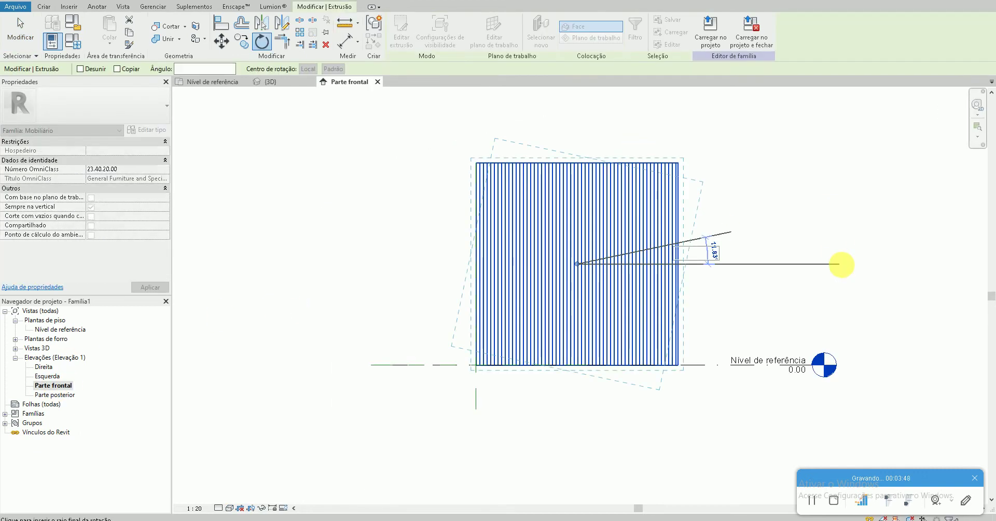
key("Return")
key("Escape")
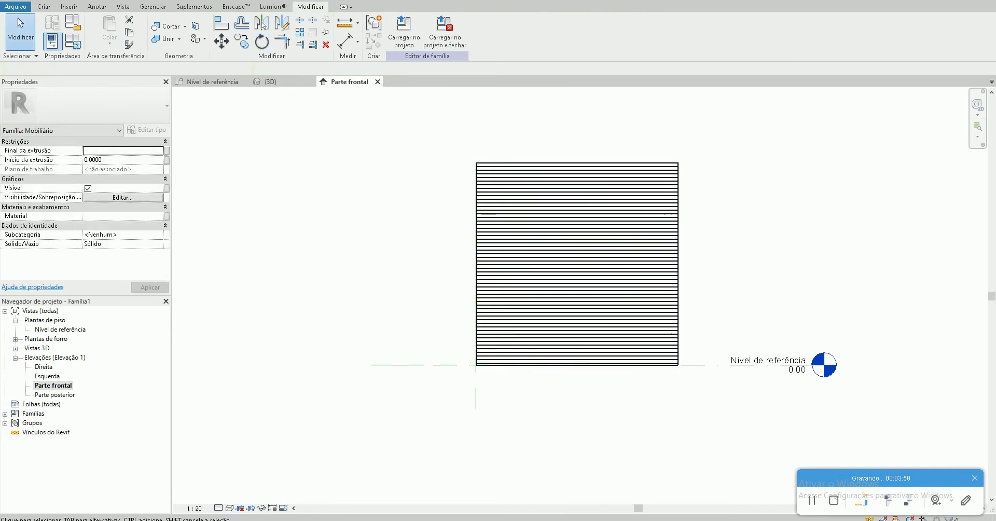
Inspect the horizontal slats in 3D, undo the rotation, and return to Parte frontal
key("ctrl+Tab")
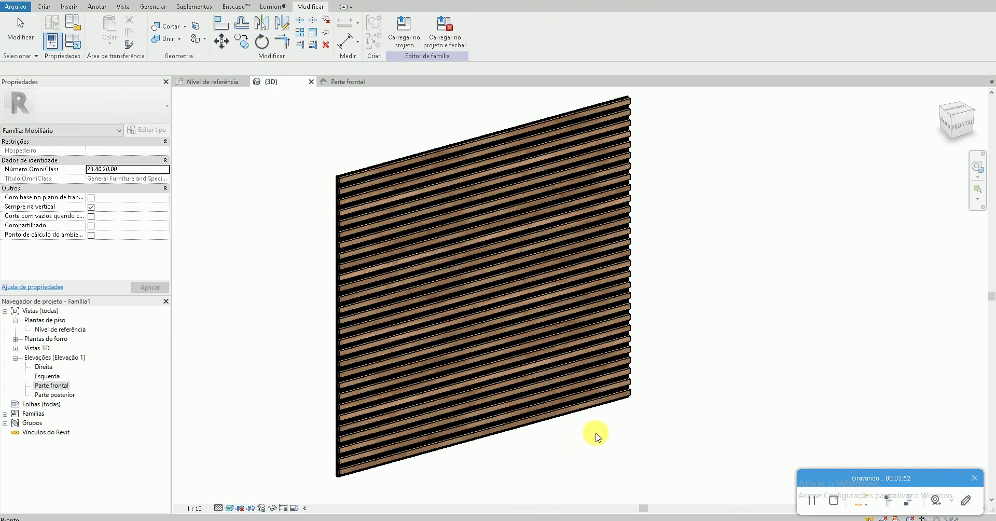
mouse_move(617, 423)
middle_mouse_down("shift")
mouse_move(534, 345)
mouse_move(600, 356)
mouse_move(612, 399)
middle_mouse_up("shift")
key("ctrl+z")
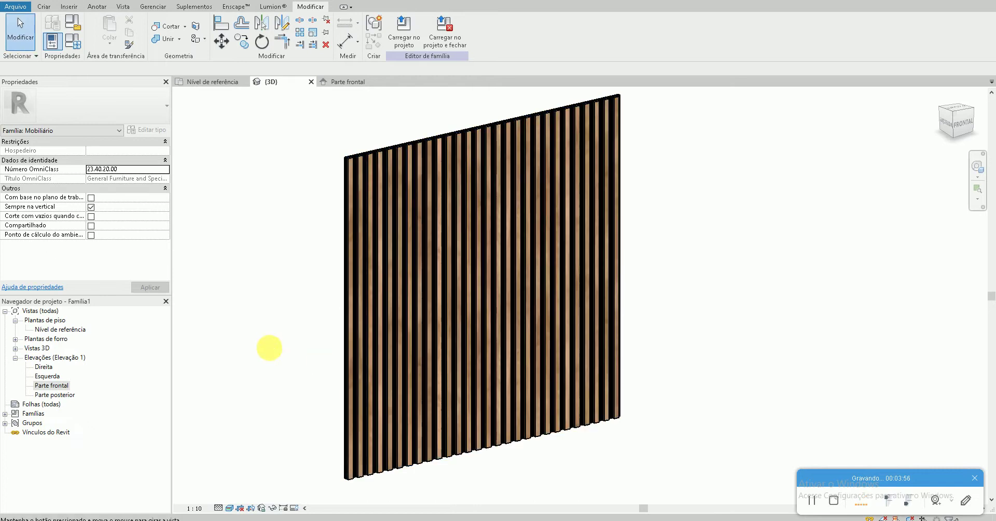
double_click(55, 386)
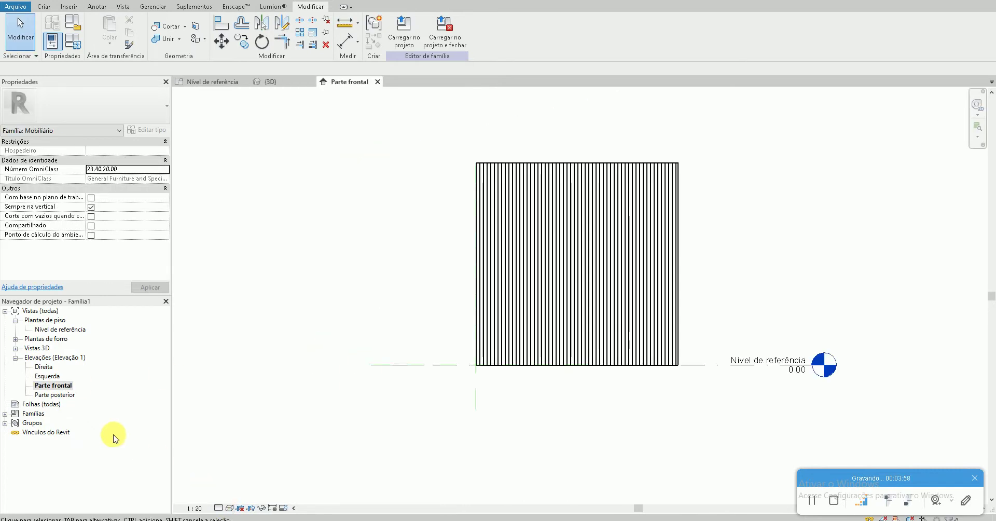
Set the front elevation to Fine detail level and Hidden Line visual style
left_click(228, 508)
left_click(247, 478)
scroll(690, 256, "up", 2)
left_click(230, 508)
left_click(218, 508)
left_click(223, 496)
left_click(230, 508)
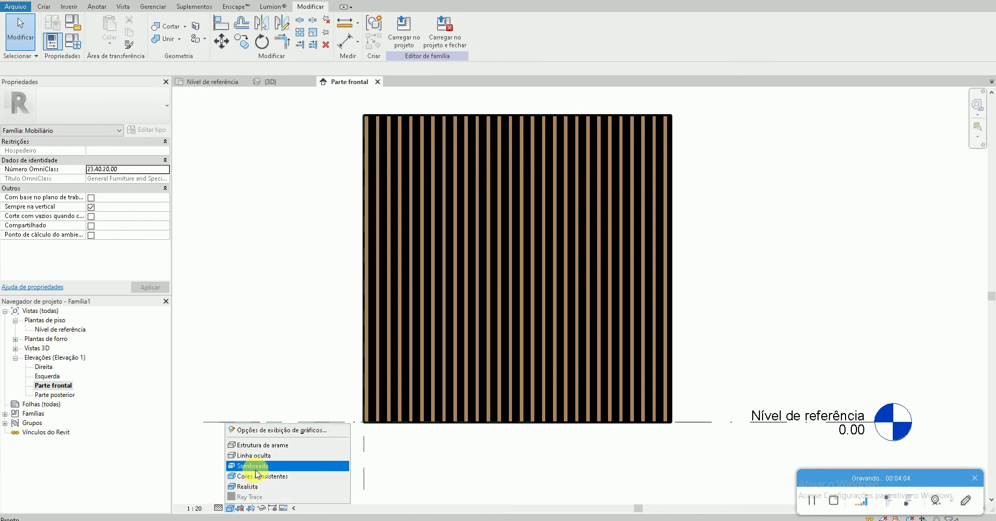
left_click(262, 456)
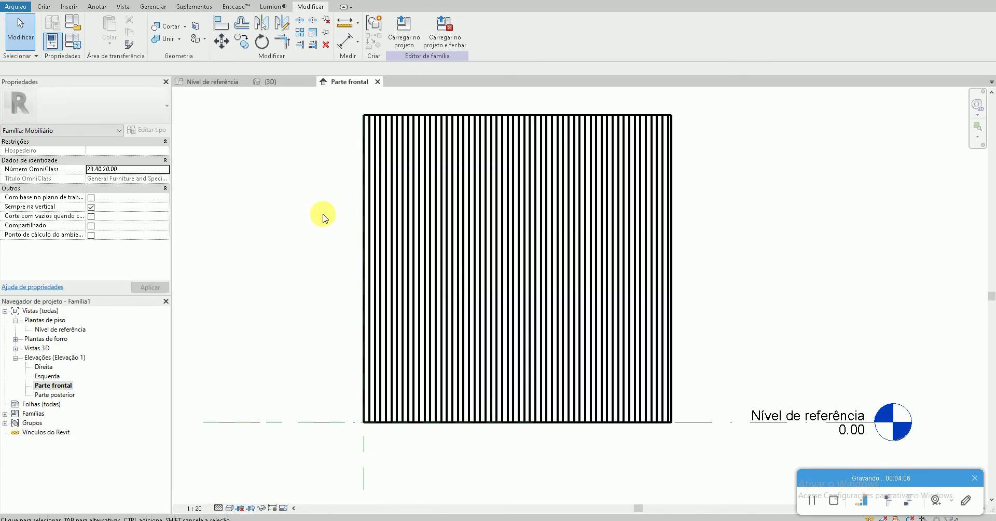
middle_click_drag(323, 217, 349, 234)
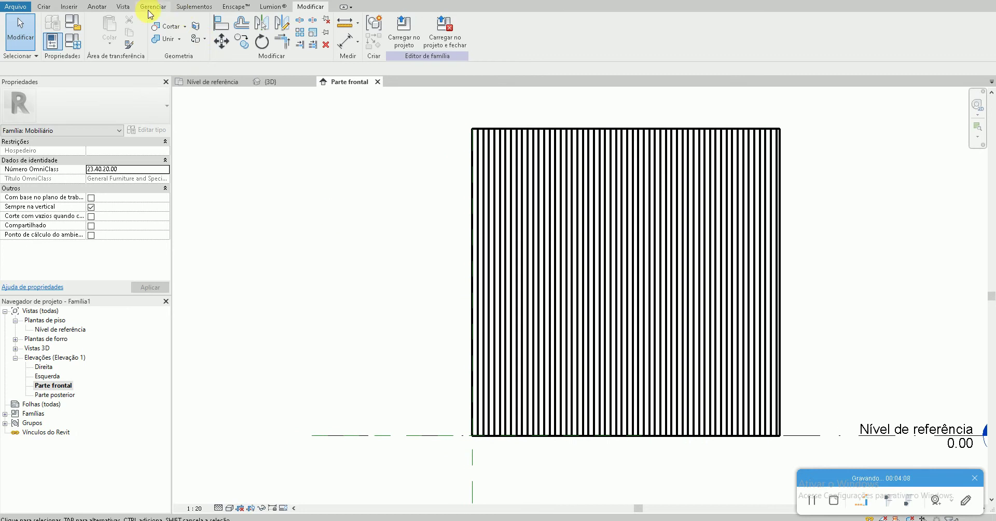
Start importing an image with Imagem from the Inserir tab
left_click(150, 8)
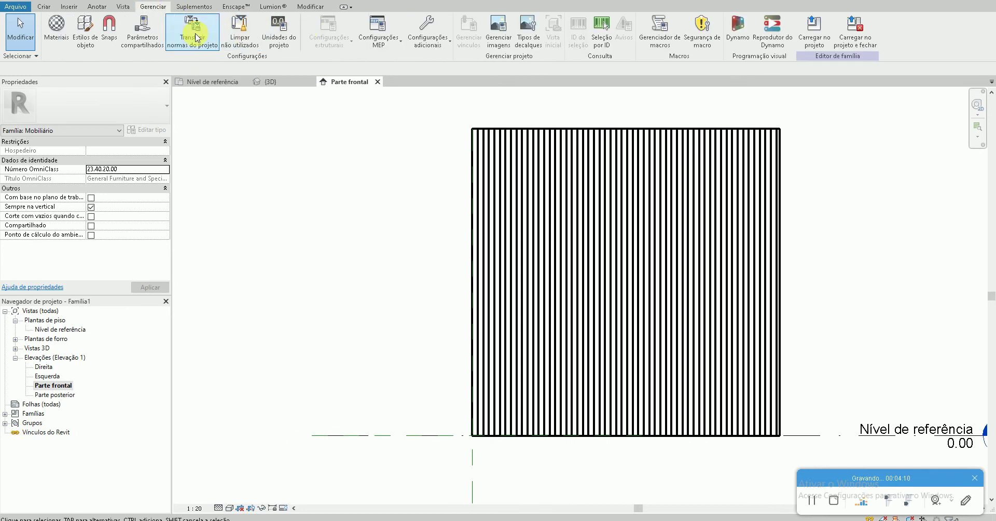
left_click(122, 7)
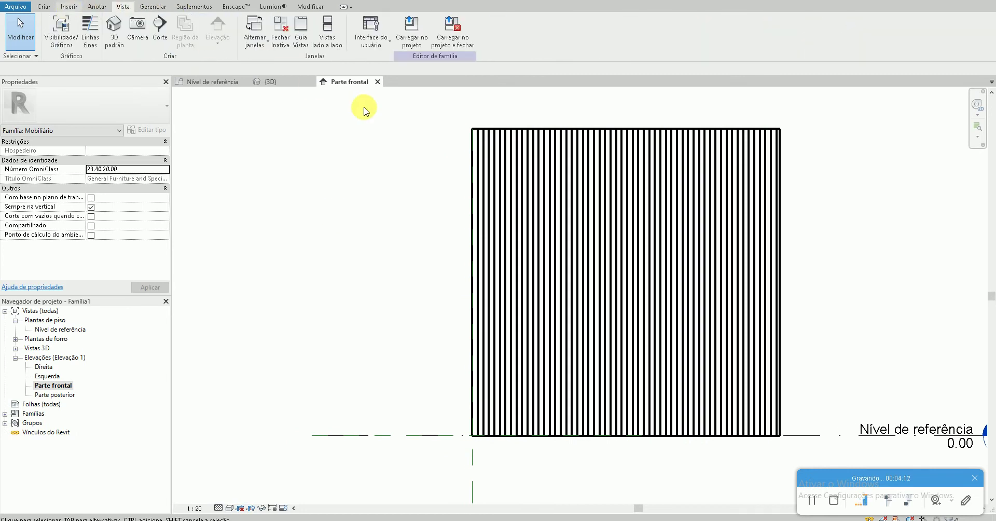
scroll(374, 57, "up", 2)
left_click(434, 143)
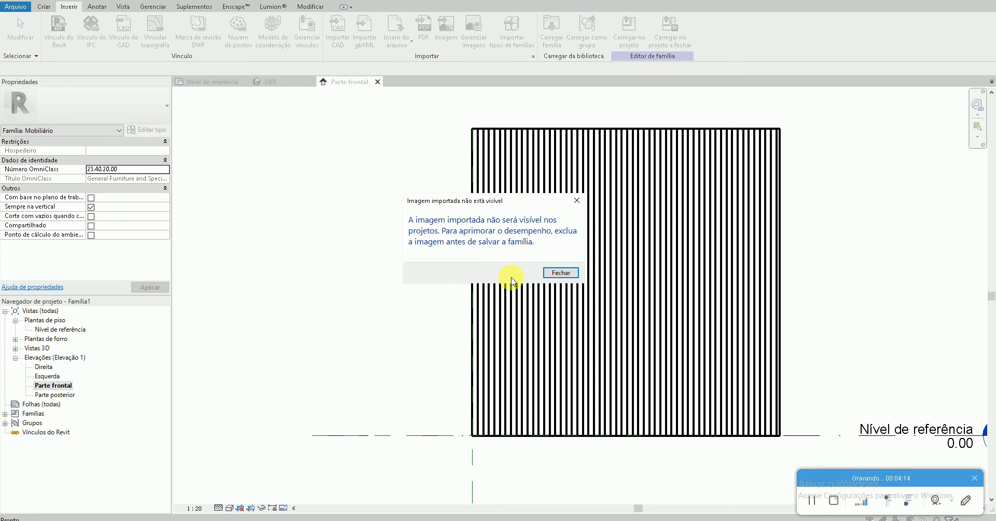
Dismiss the warning and import 1-Foto-Perfil from the Materiais comerciais do escritório > Material folder
left_click(560, 273)
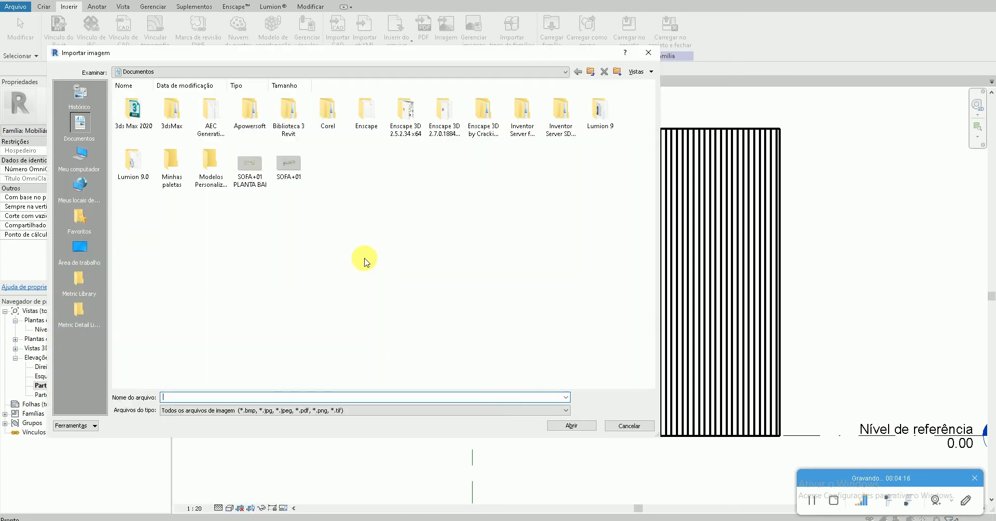
left_click(83, 254)
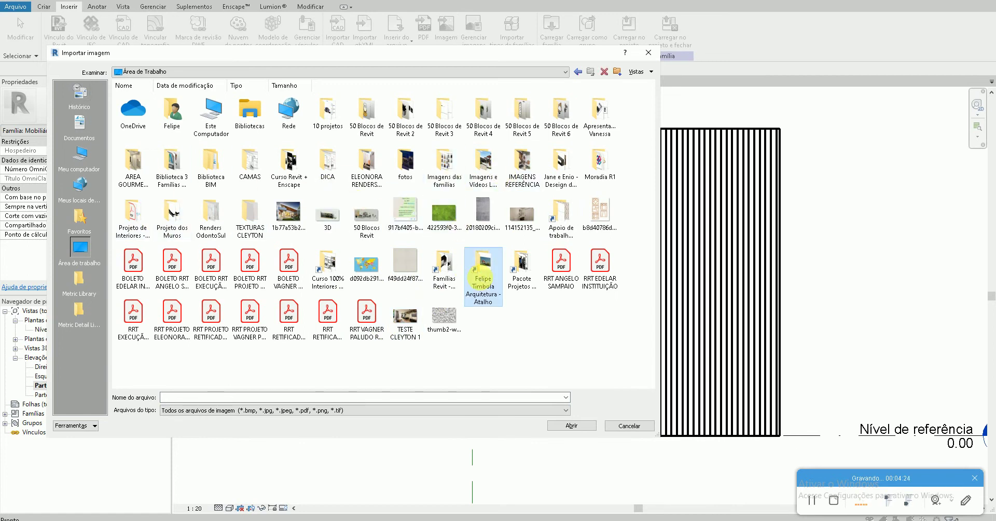
double_click(479, 264)
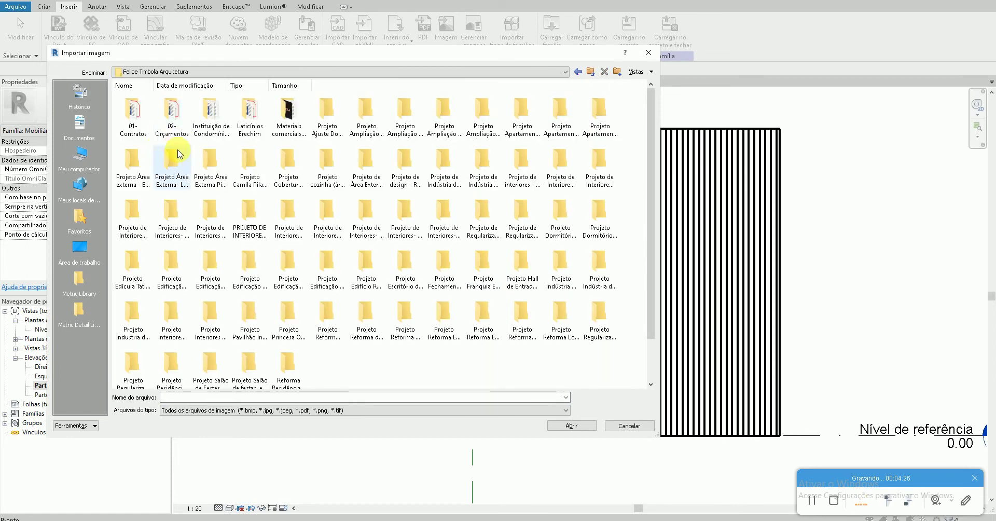
double_click(281, 117)
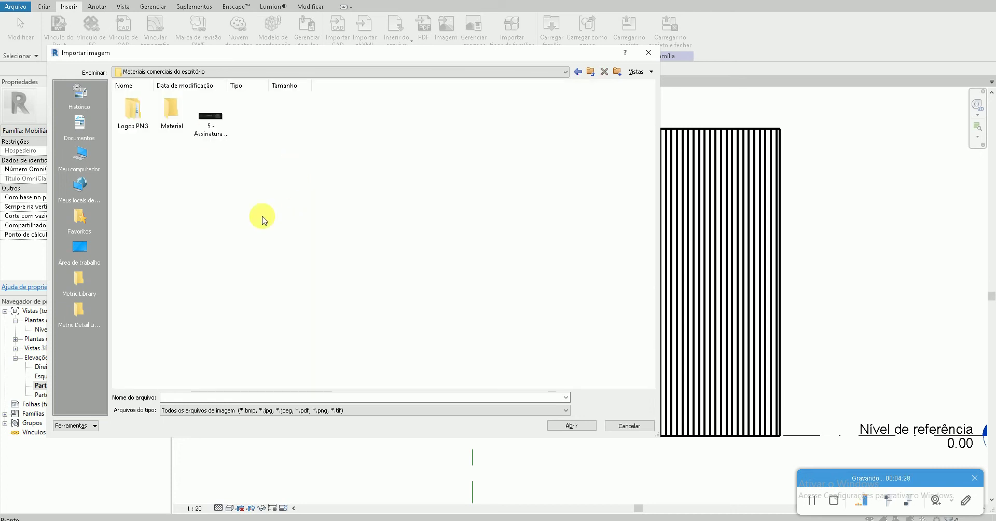
double_click(172, 109)
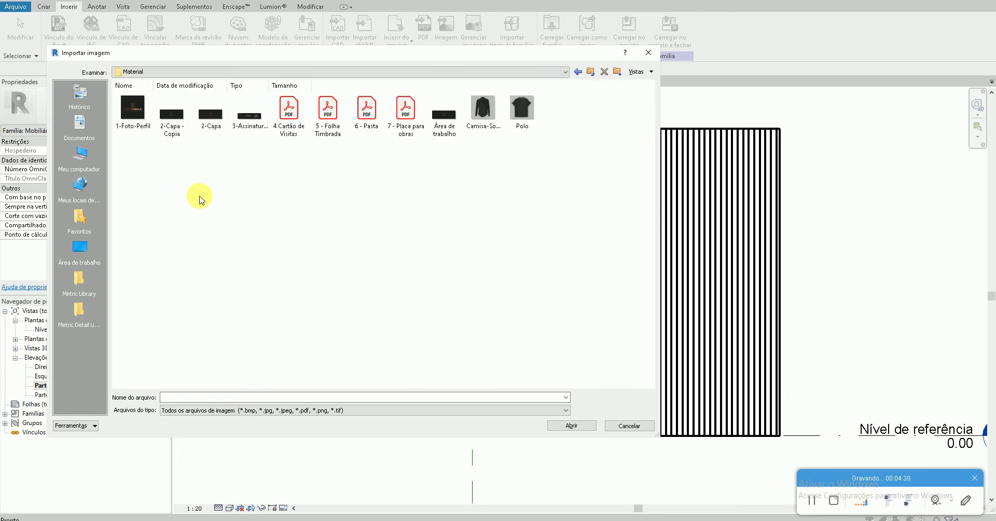
double_click(137, 125)
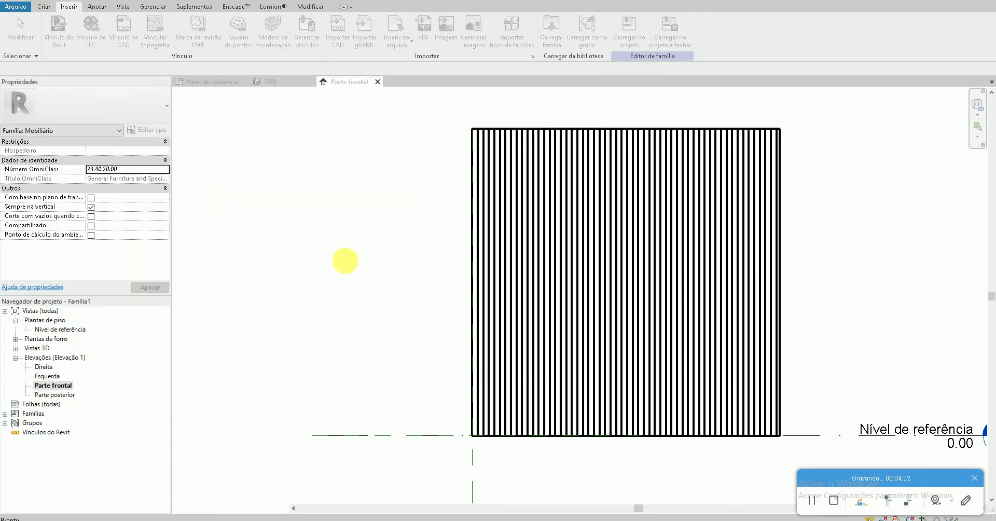
Place the 1-Foto-Perfil logo, scale it down, move it beside the panel, and start an extrusion
left_click(402, 271)
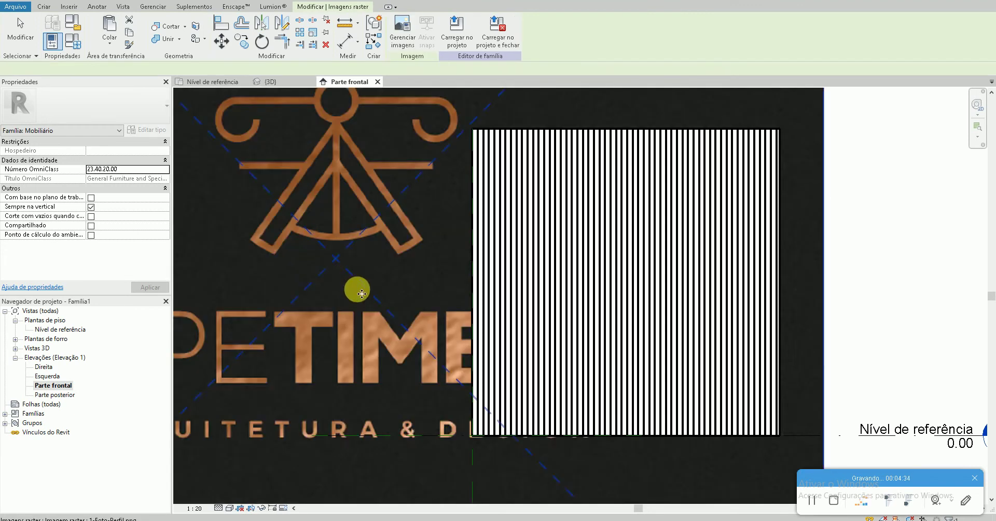
scroll(415, 290, "down", 5)
left_click_drag(470, 409, 364, 316)
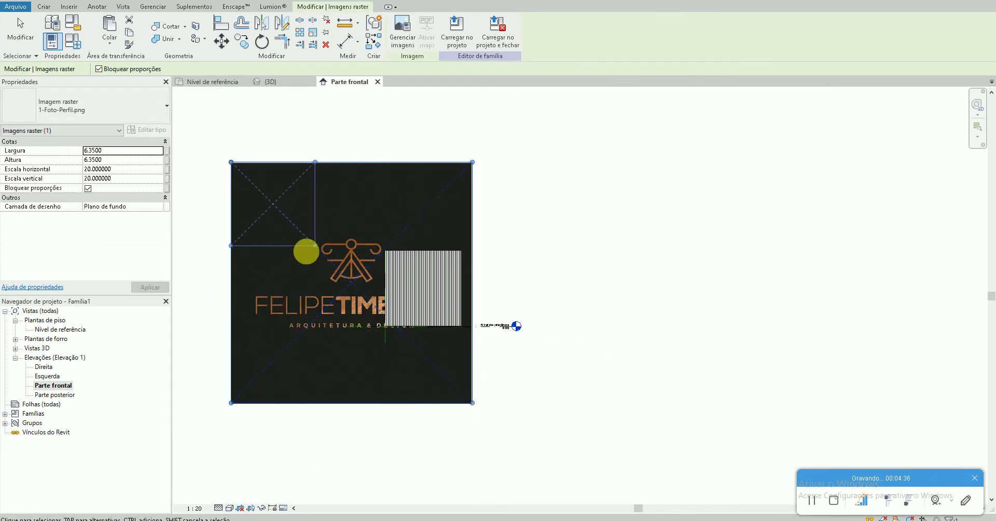
left_click_drag(312, 257, 313, 250)
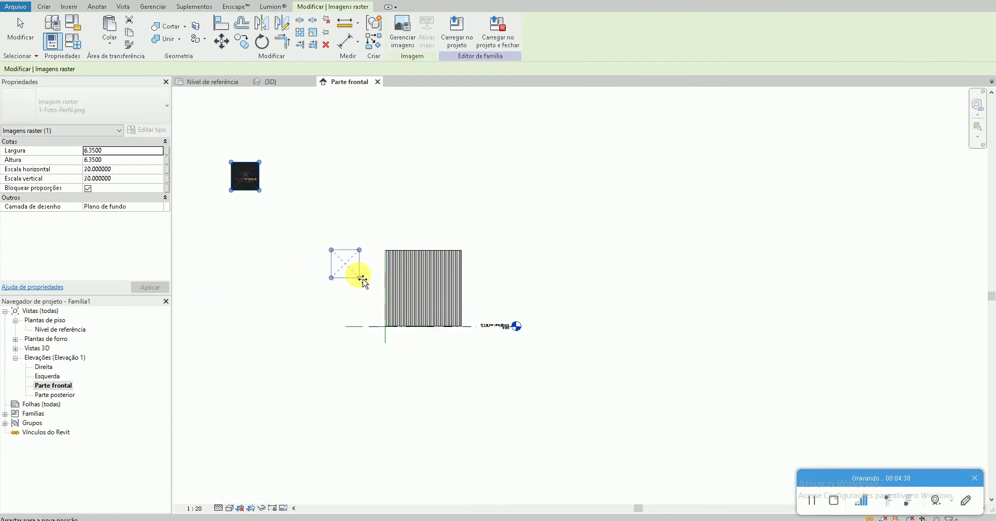
left_click_drag(281, 220, 360, 275)
scroll(360, 275, "up", 5)
scroll(357, 272, "up", 3)
key("Escape")
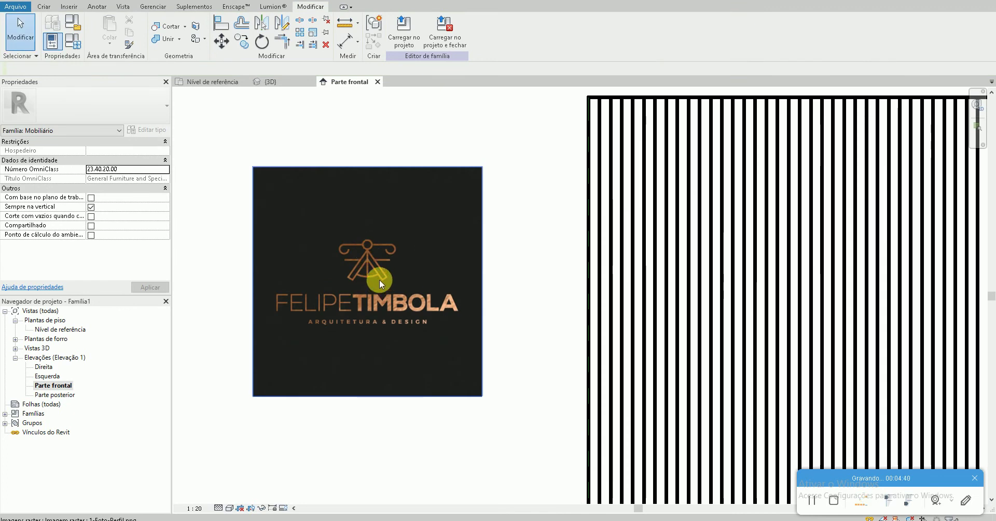
scroll(350, 235, "up", 2)
scroll(397, 378, "down", 5)
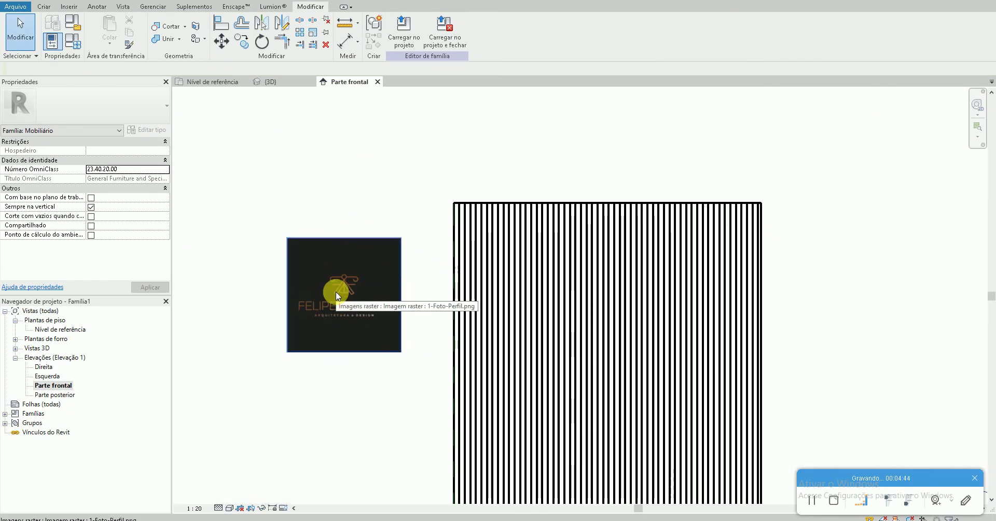
left_click(43, 6)
left_click(99, 26)
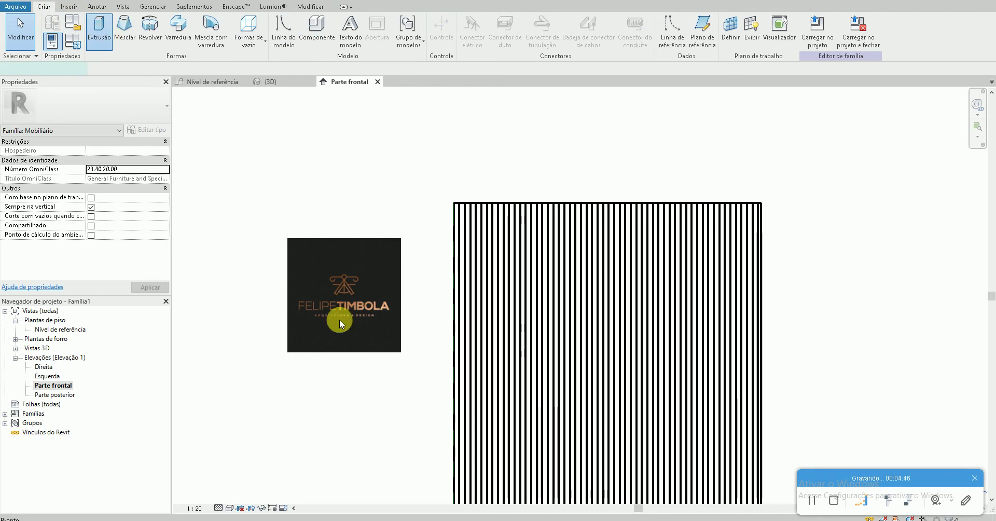
Sketch a start-end-radius arc along the left leg's bottom edge and a line up to the arc
scroll(334, 279, "up", 3)
scroll(272, 285, "up", 3)
scroll(263, 311, "up", 3)
scroll(302, 324, "up", 3)
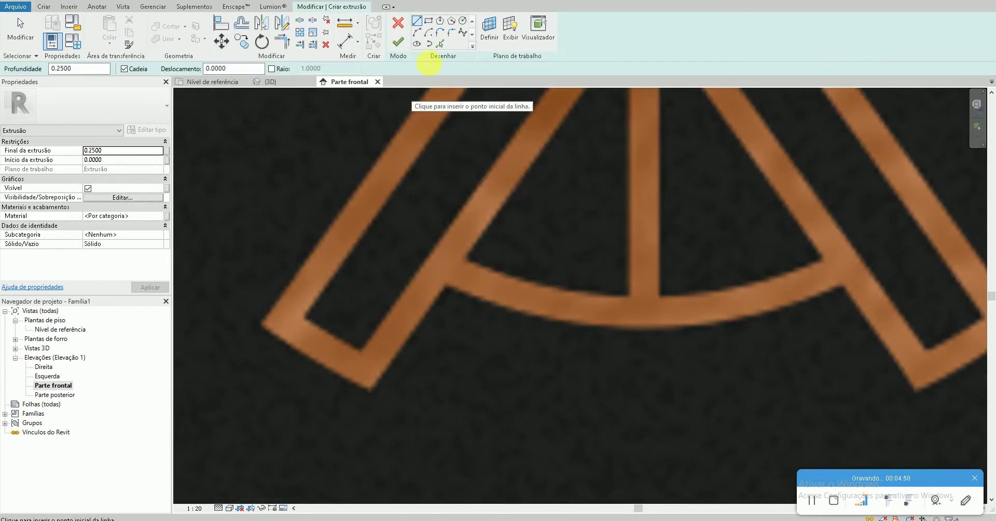
left_click(418, 32)
left_click(268, 325)
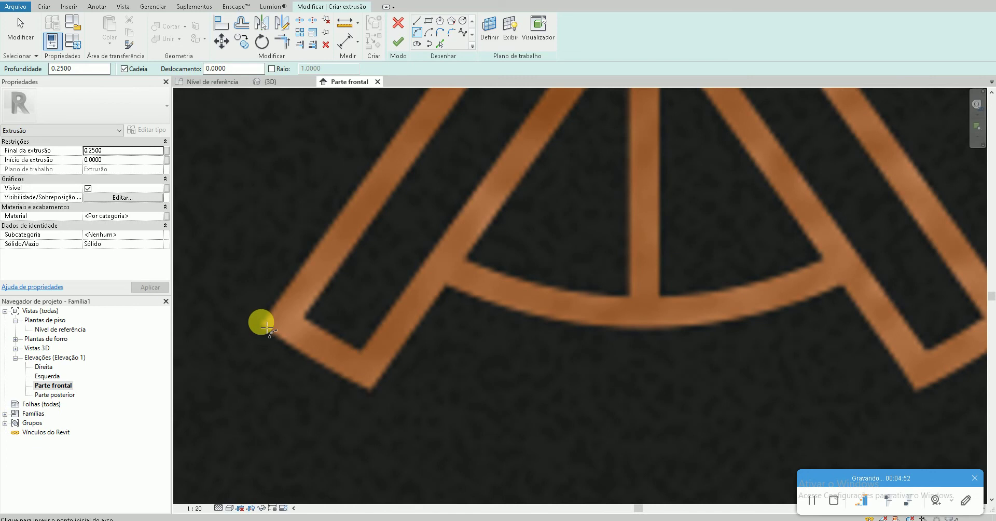
left_click(369, 389)
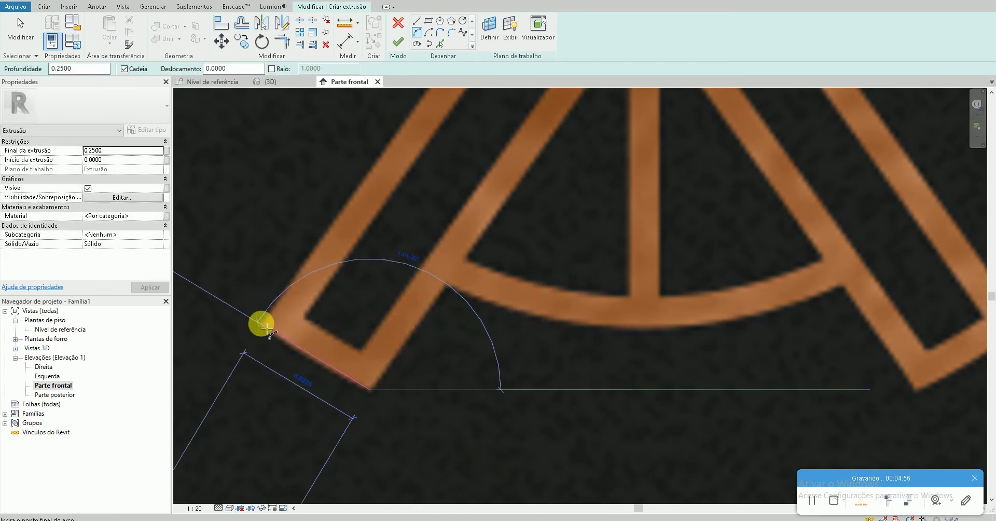
left_click(266, 326)
left_click(287, 341)
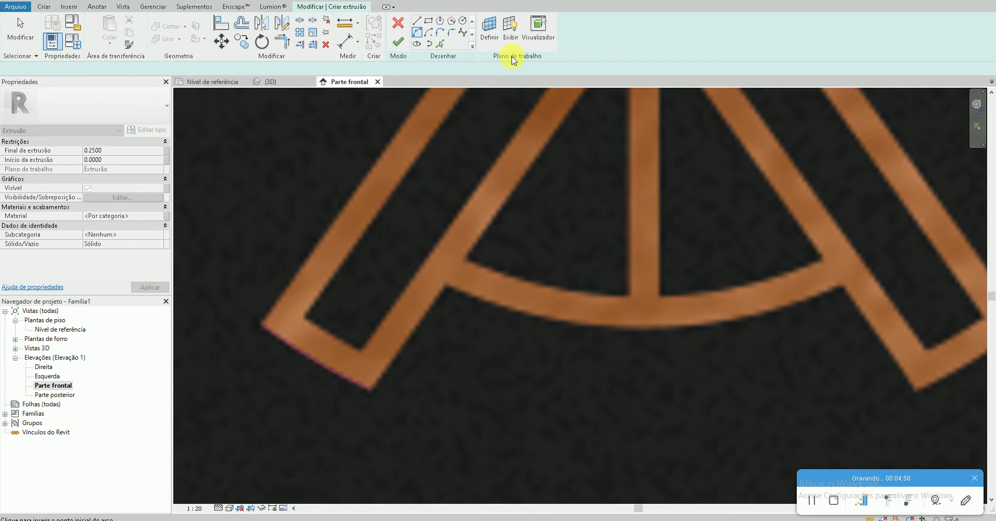
left_click(417, 22)
left_click(370, 388)
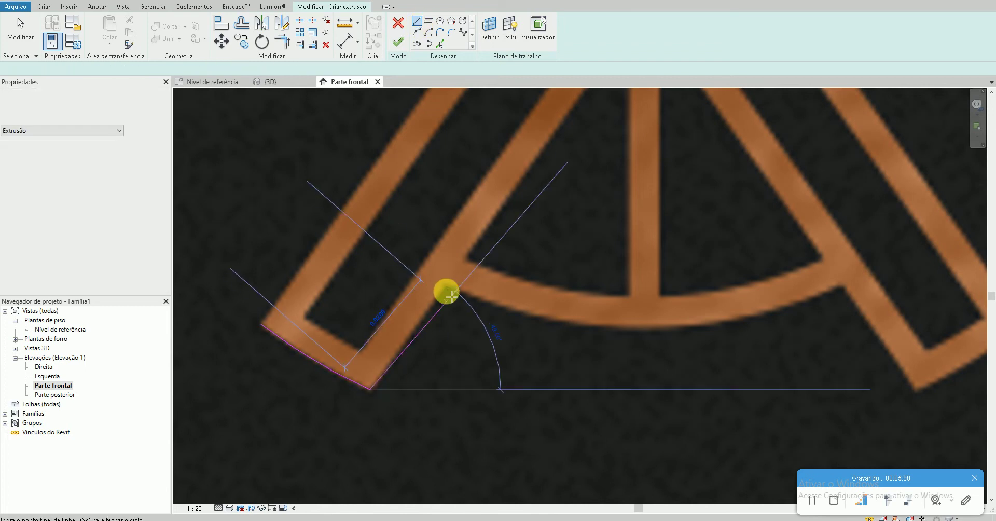
left_click(446, 286)
key("Escape")
key("Escape")
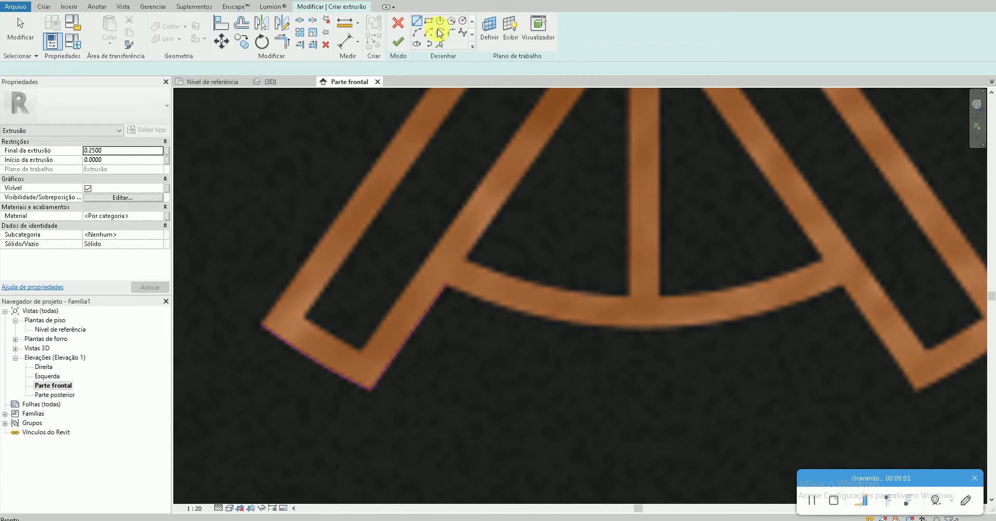
Trace the logo's lower curved bar with start-end-radius arcs to the right leg
left_click(419, 34)
left_click(446, 283)
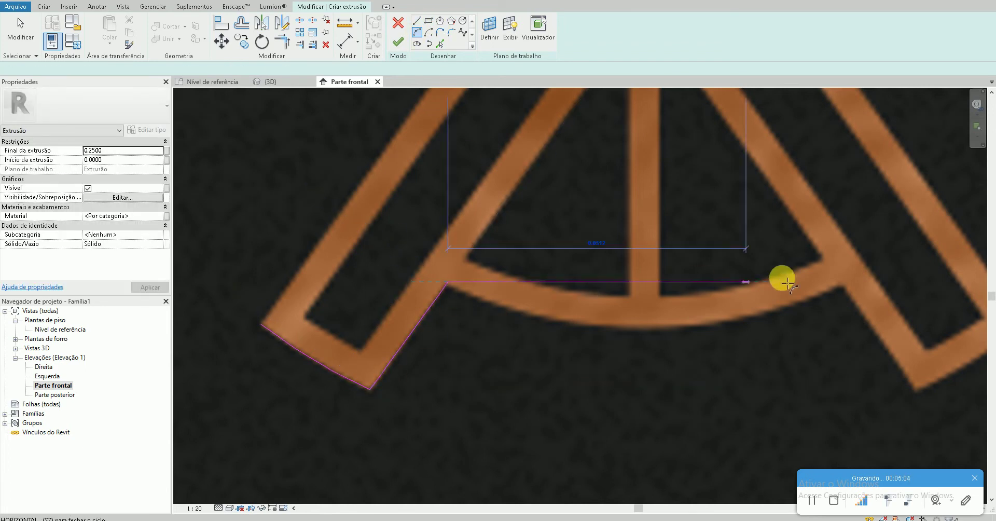
left_click(847, 286)
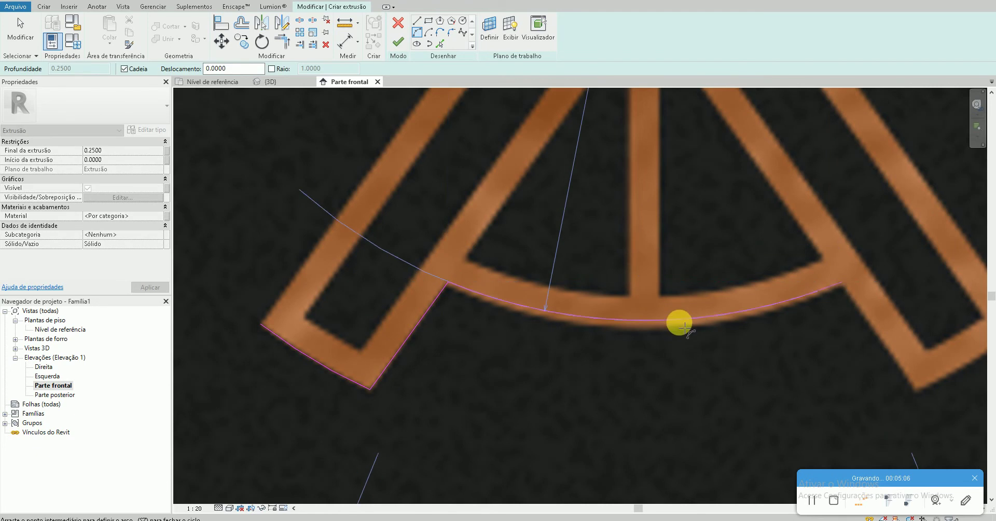
left_click(659, 333)
left_click(629, 295)
key("Escape")
key("Escape")
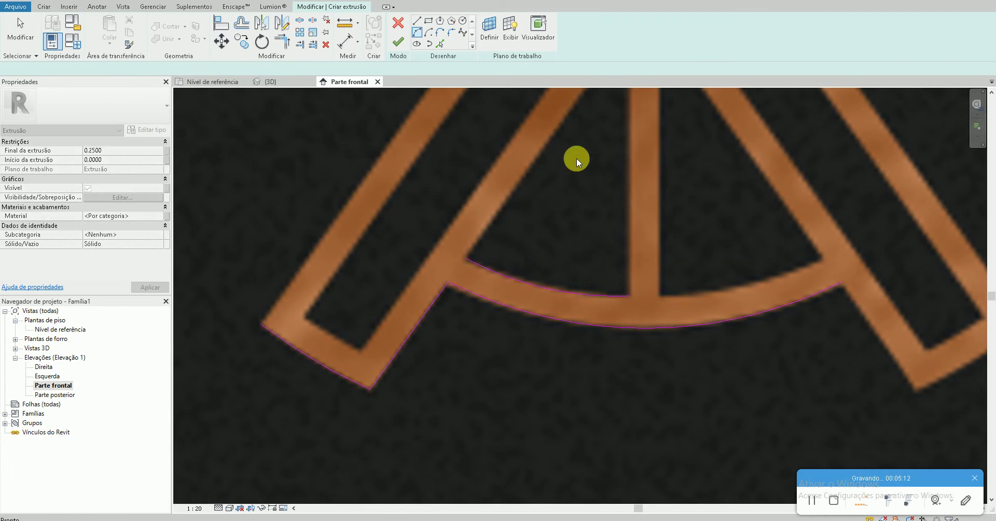
middle_click_drag(558, 266, 536, 375)
Draw lines along the central bar and the left leg's inner edge
left_click(417, 22)
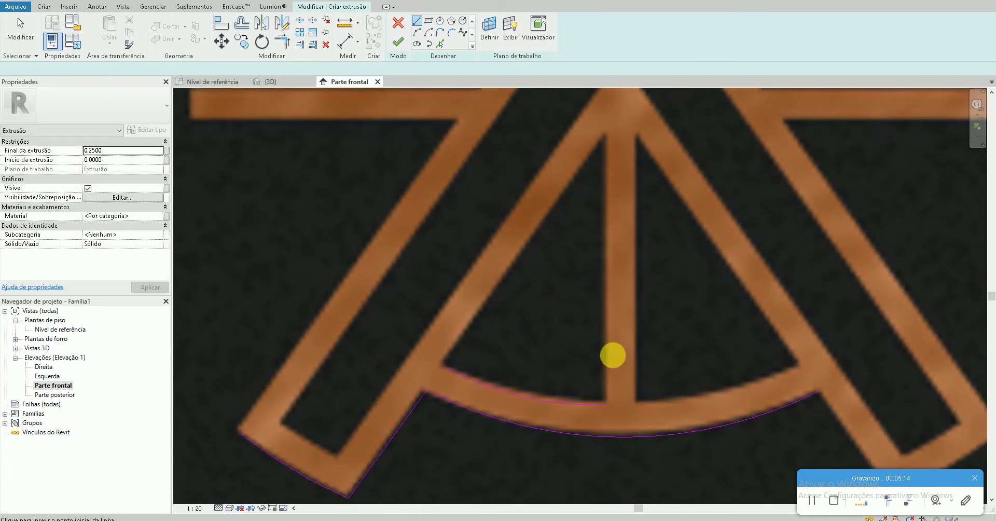
left_click(607, 404)
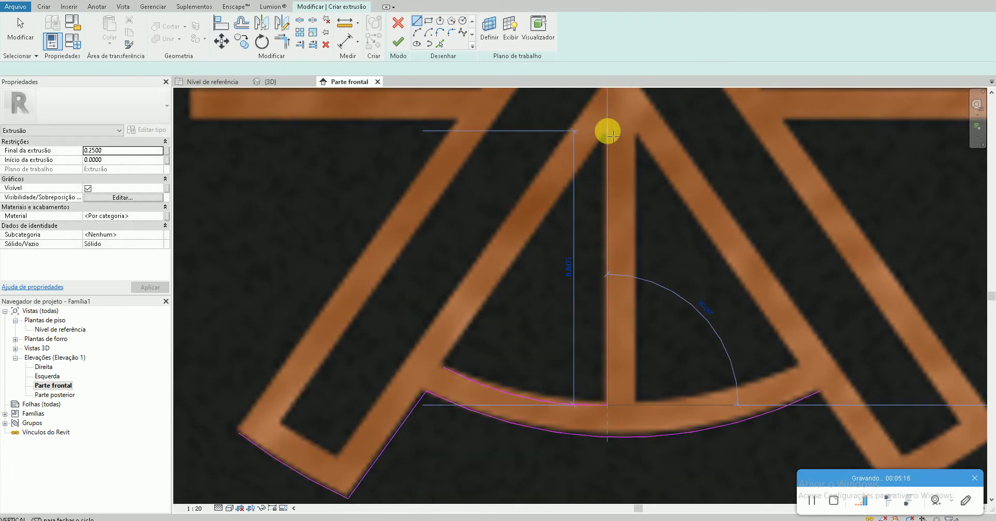
left_click(449, 371)
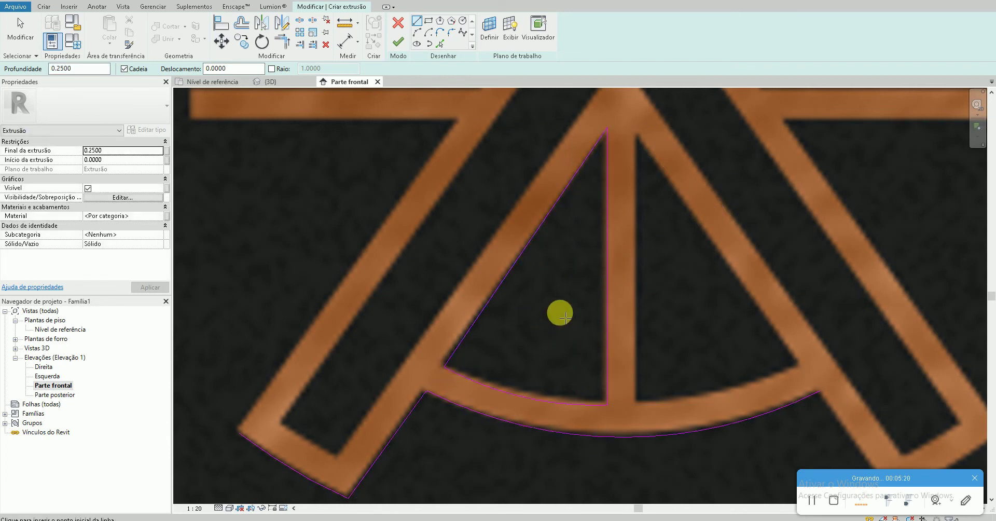
scroll(558, 311, "down", 2)
scroll(420, 423, "up", 3)
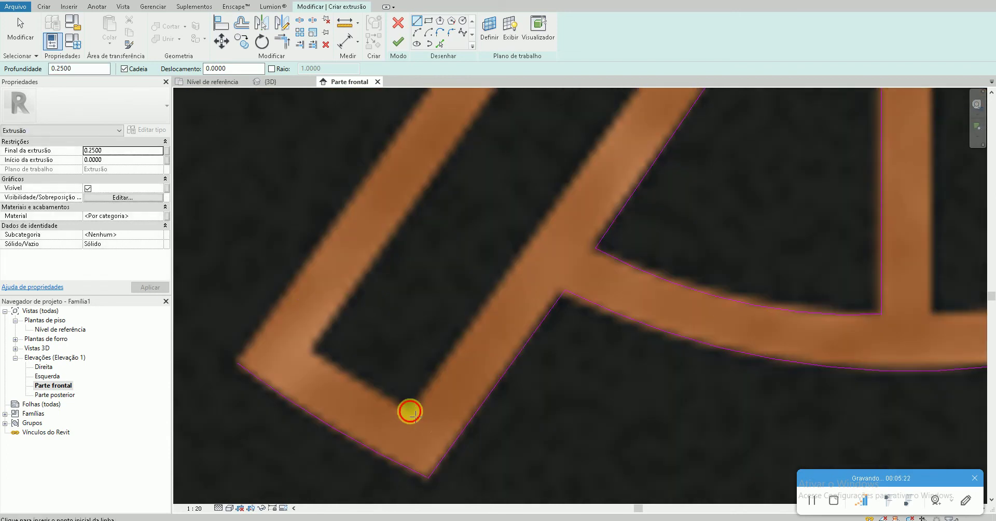
left_click(410, 412)
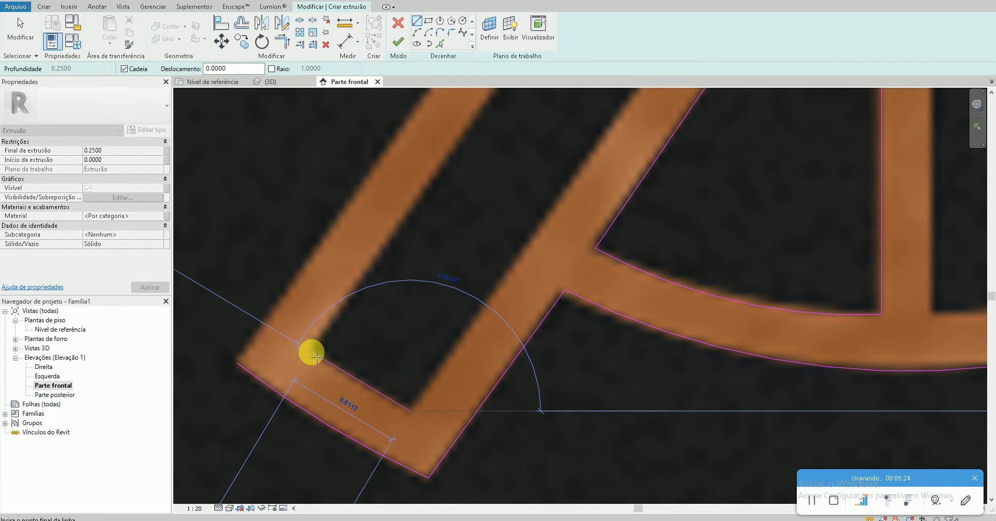
left_click(314, 353)
key("Escape")
key("Escape")
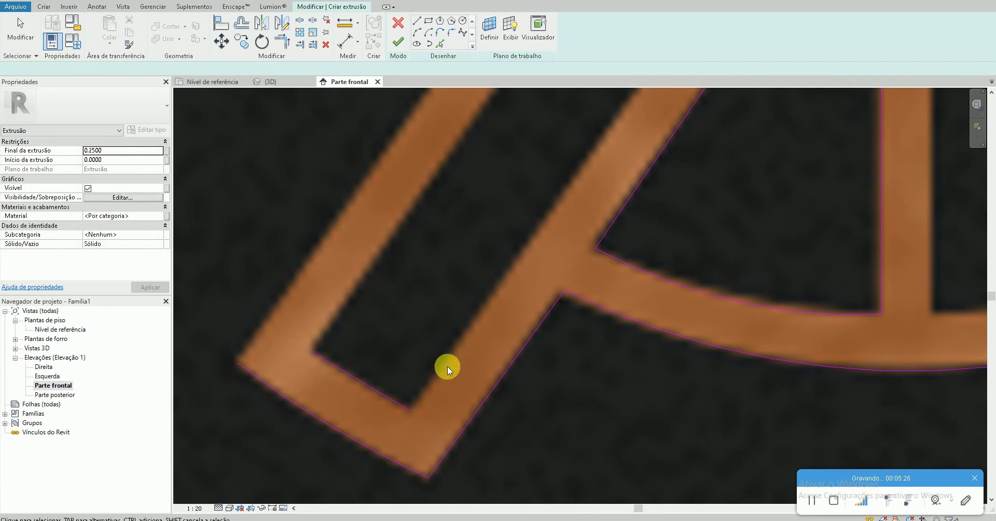
Draw a slanted line from the leg's corner to the central bar, then up its vertical edge
left_click(420, 27)
left_click(410, 411)
scroll(533, 271, "down", 5)
scroll(592, 228, "up", 5)
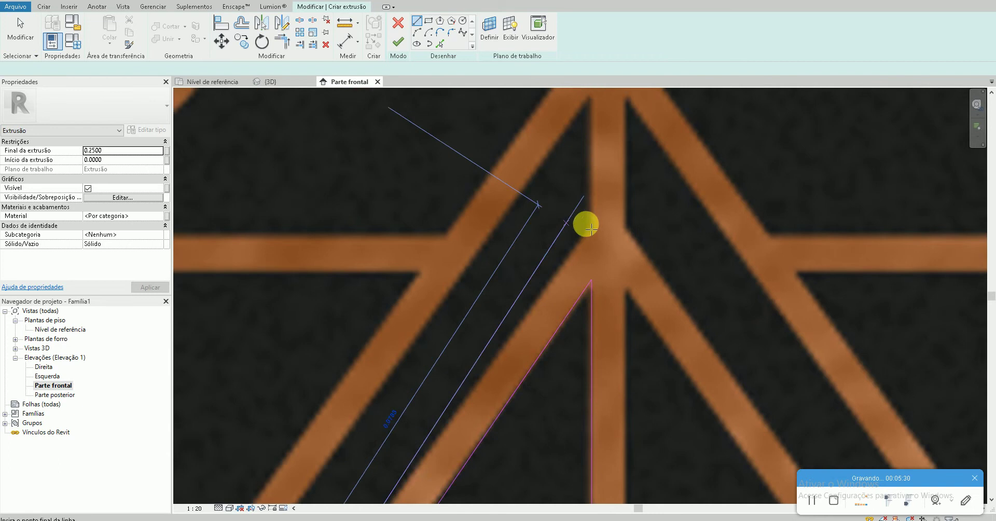
scroll(591, 228, "up", 1)
left_click(595, 218)
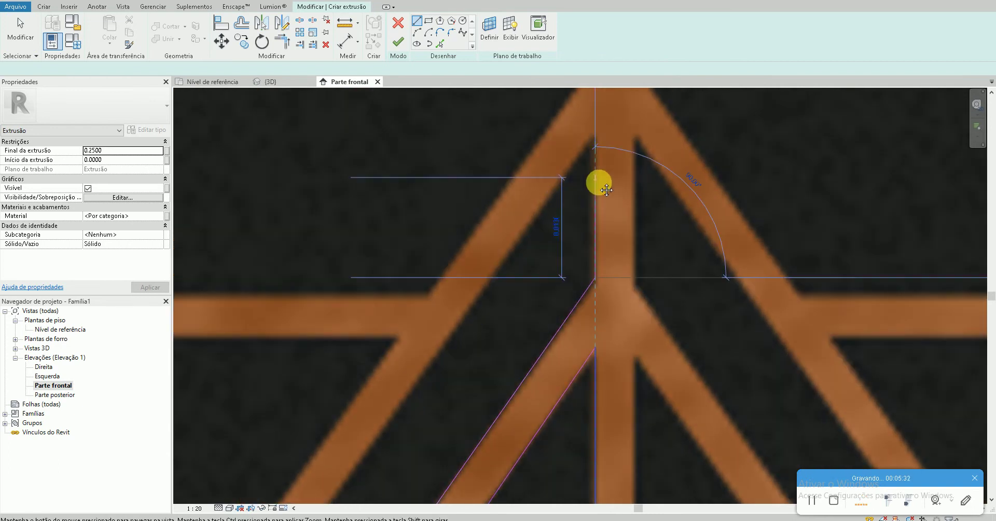
left_click(596, 138)
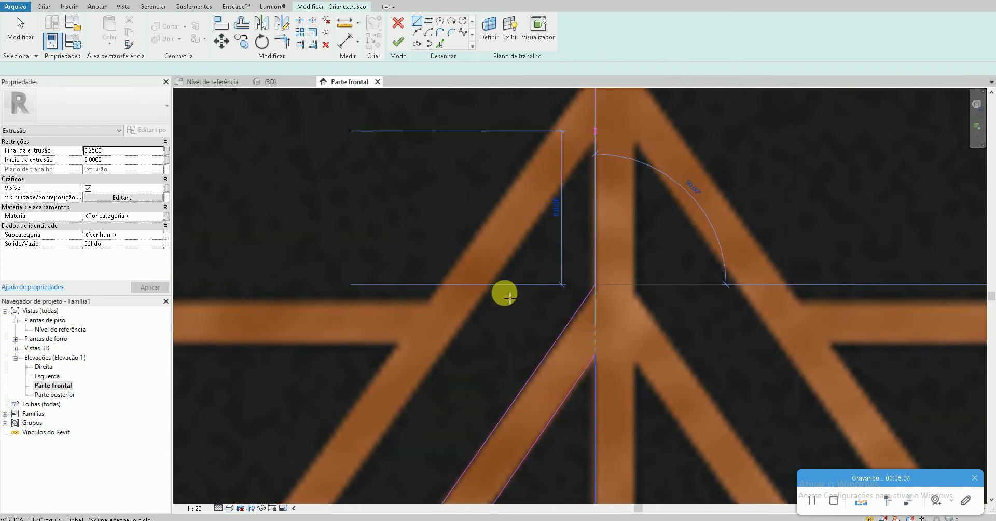
scroll(519, 260, "down", 3)
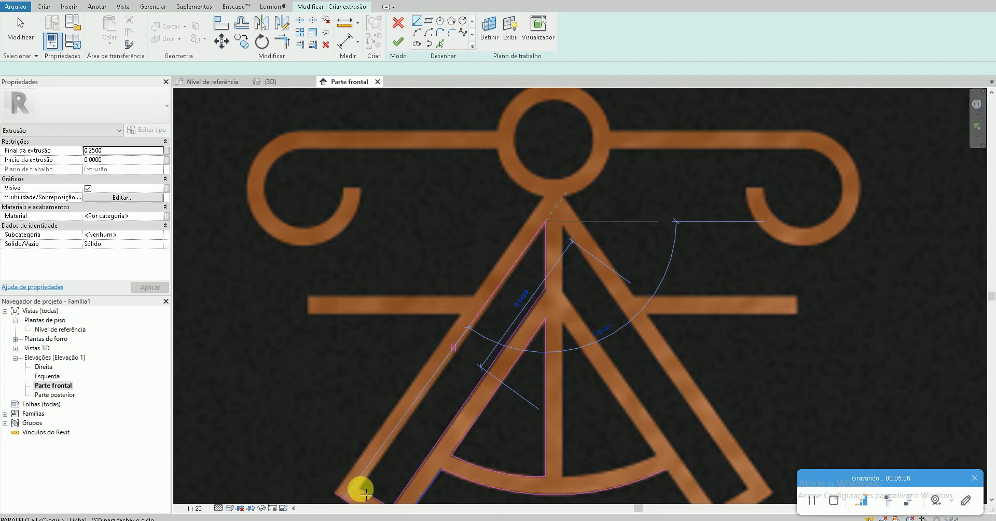
middle_click_drag(360, 484, 450, 355)
Trace the left diagonal leg up to the crossbar, then outline the crossbar's underside, left end and top edge
left_click(435, 362)
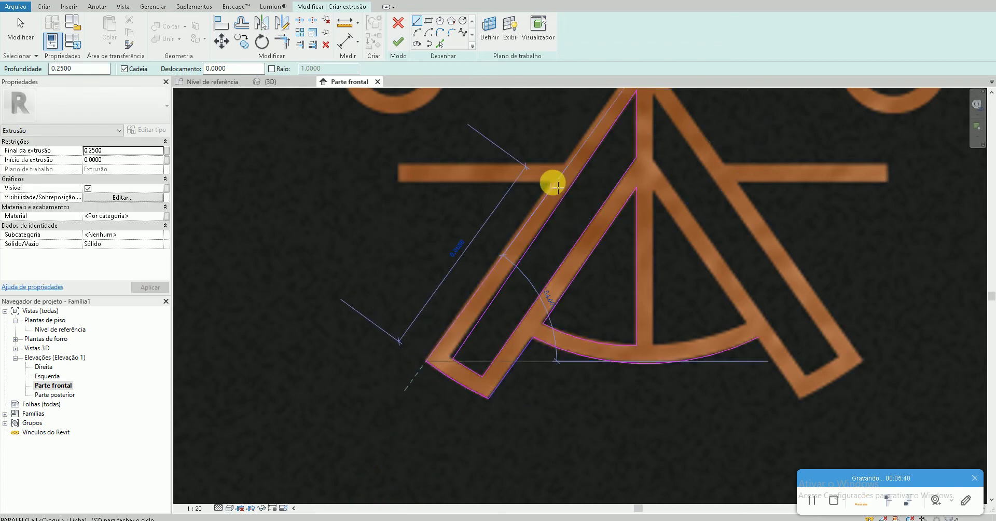
left_click(408, 187)
left_click(402, 184)
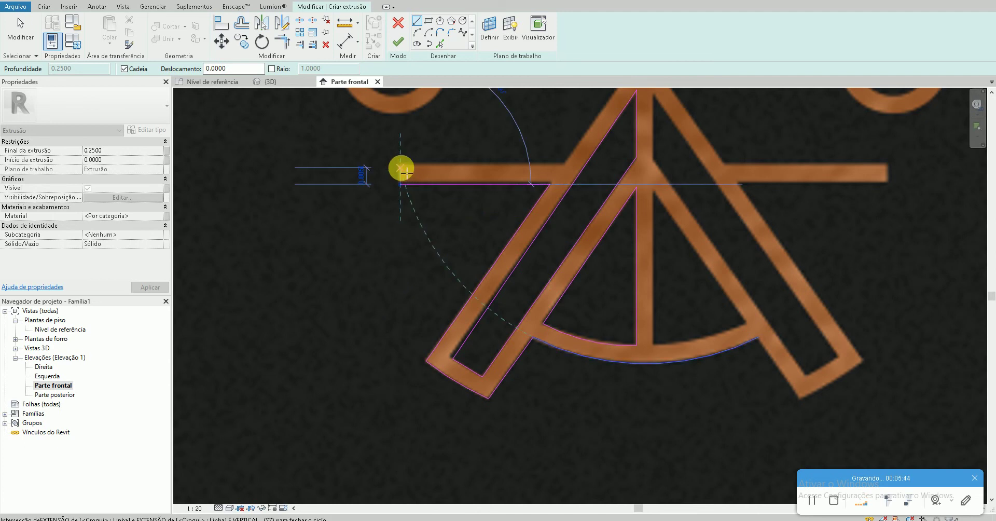
scroll(400, 167, "up", 2)
left_click(400, 169)
left_click(643, 171)
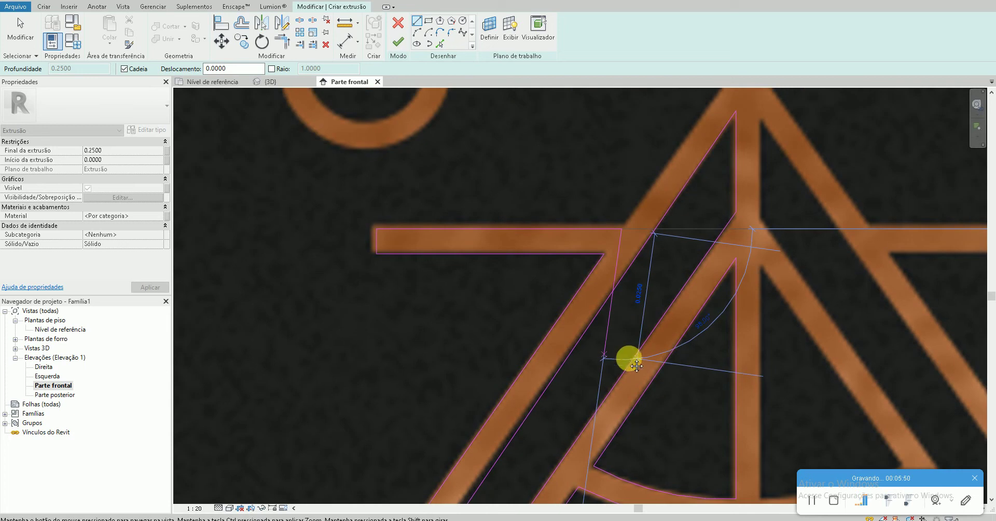
middle_click_drag(705, 78, 605, 337)
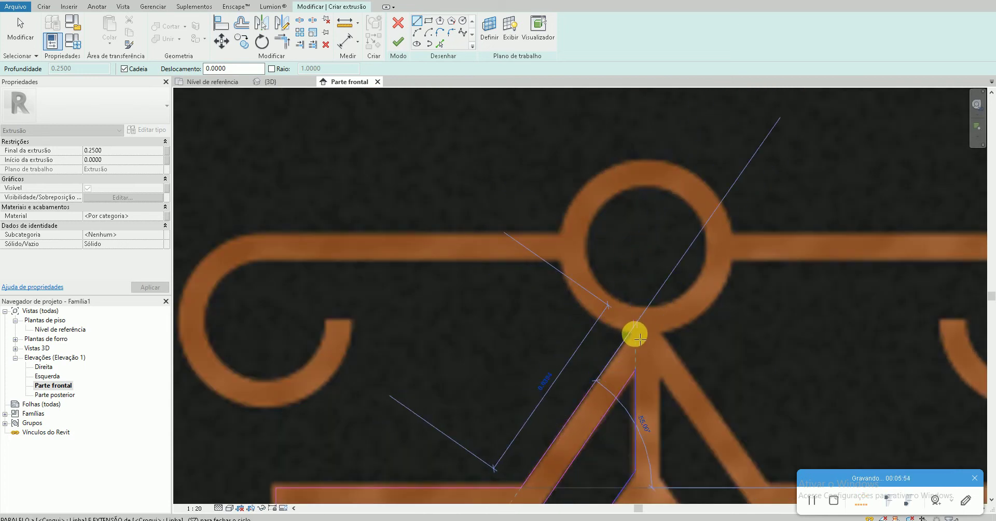
scroll(638, 339, "up", 1)
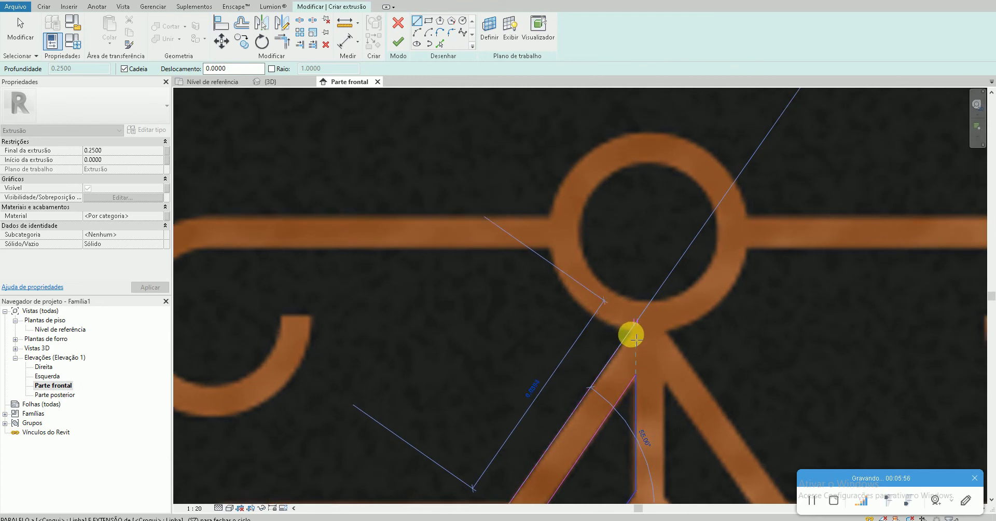
scroll(637, 336, "up", 1)
left_click(634, 330)
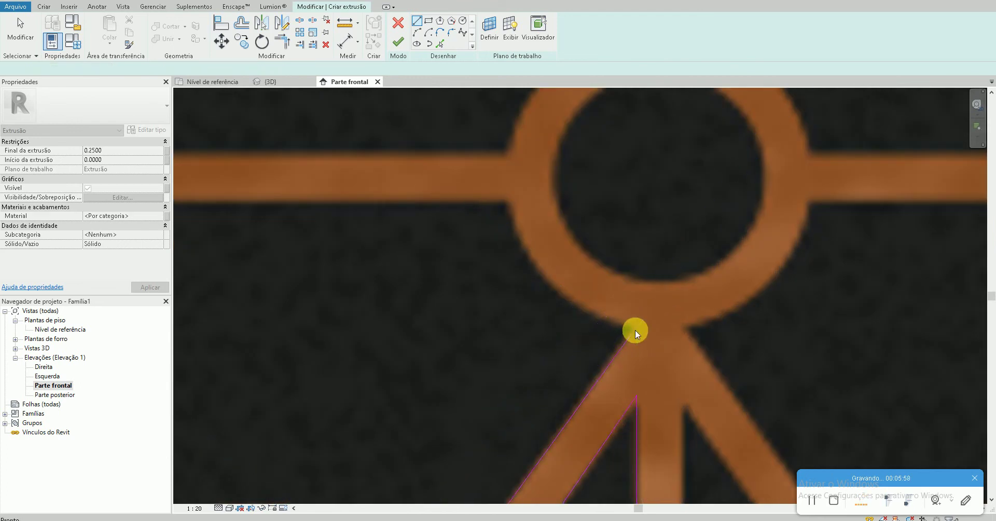
Draw a start-end-radius arc from the leg line's end around the lower ring
left_click(416, 32)
left_click(635, 327)
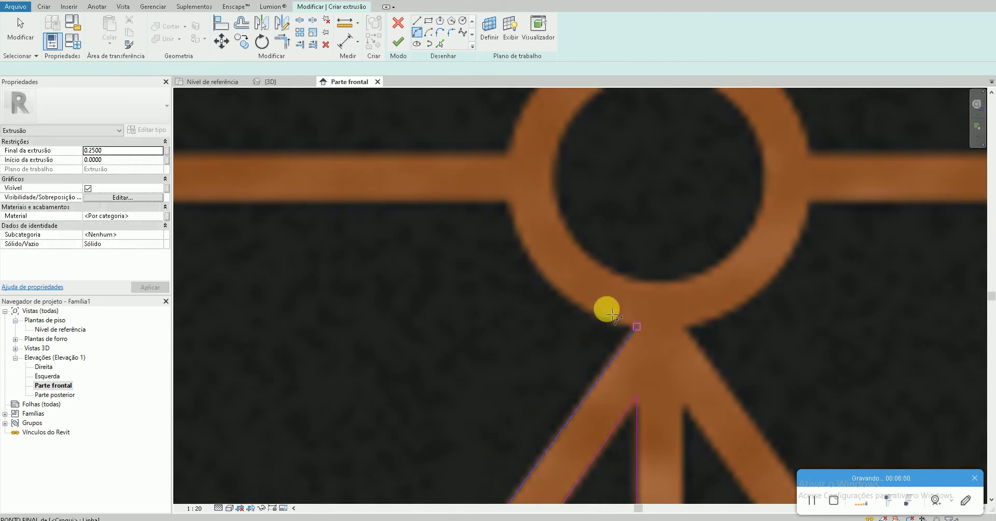
left_click(510, 201)
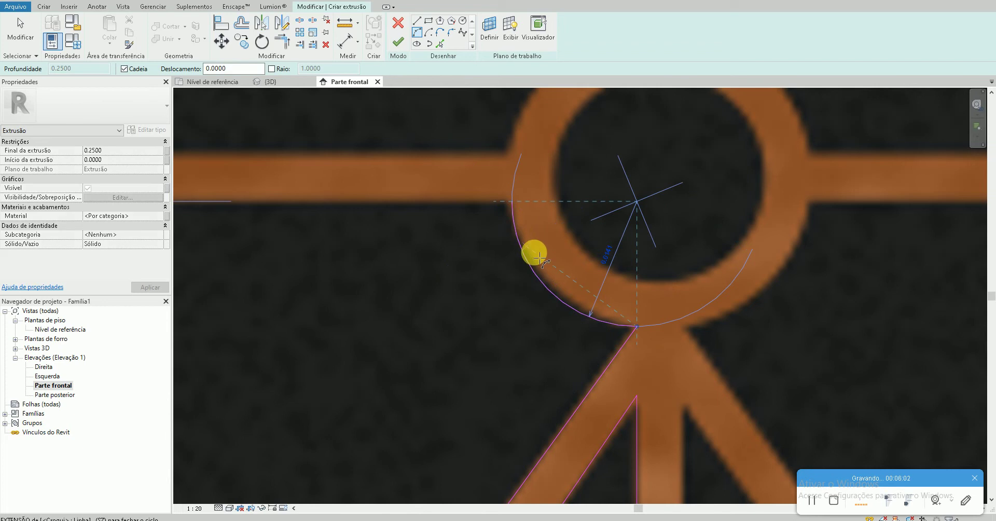
scroll(543, 271, "up", 2)
scroll(575, 267, "up", 1)
scroll(564, 286, "down", 1)
scroll(567, 283, "up", 1)
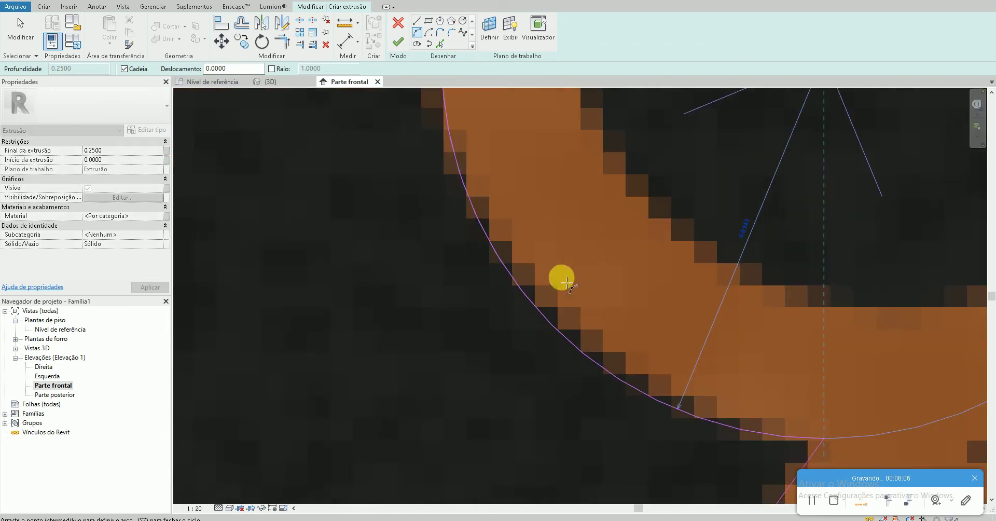
left_click(567, 283)
scroll(581, 323, "down", 1)
scroll(585, 316, "down", 3)
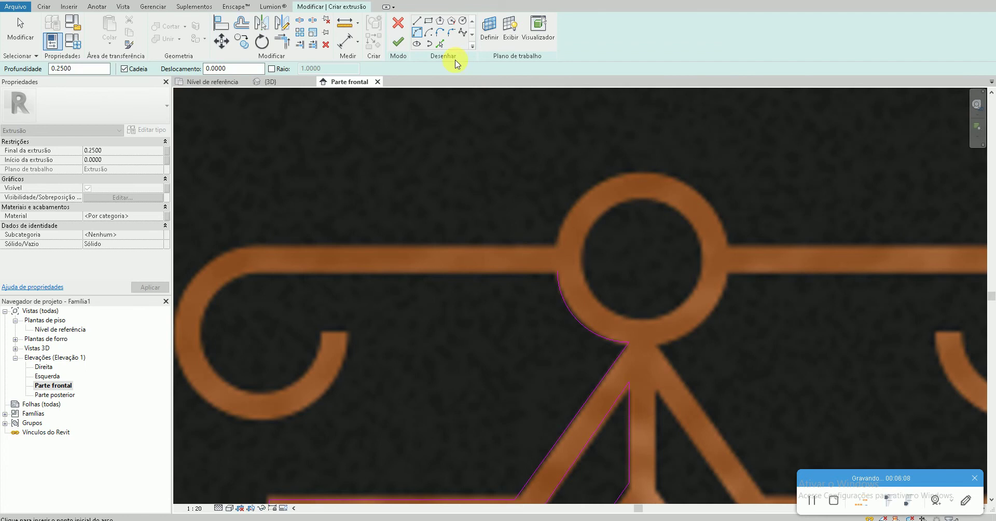
Draw a straight line from the arc's end to beneath the top bar
left_click(417, 21)
left_click(558, 277)
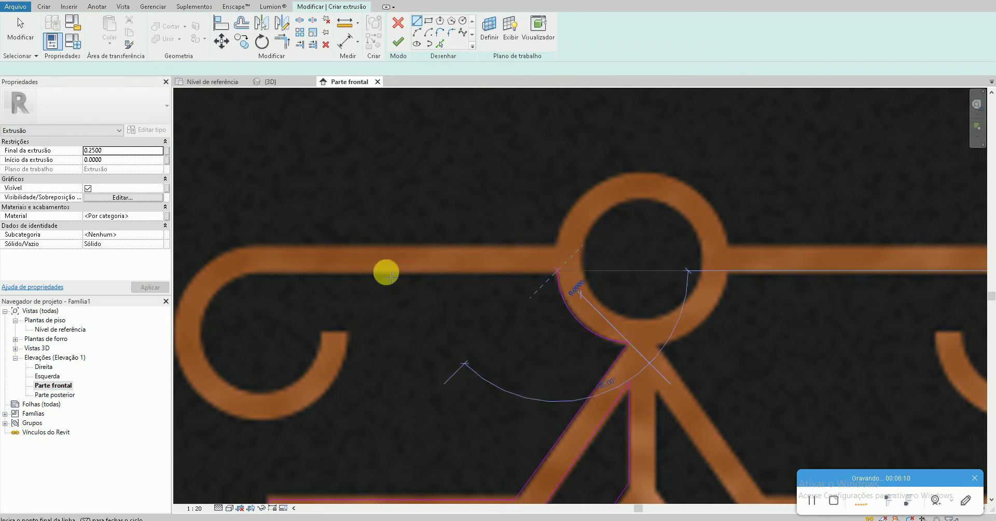
left_click(254, 271)
scroll(295, 356, "up", 1)
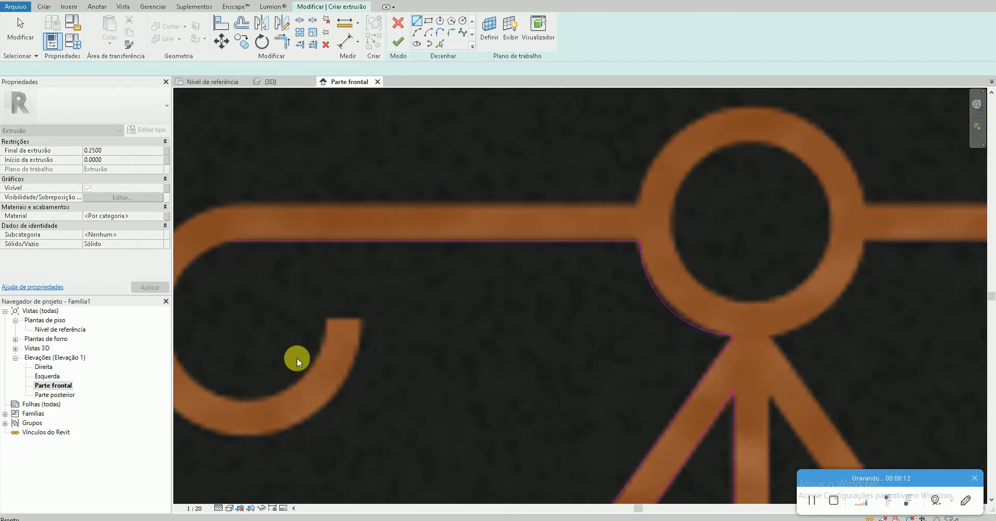
middle_click_drag(296, 356, 415, 322)
key("Escape")
Trace the left hook's inner arc and close its tip with a short line
left_click(417, 32)
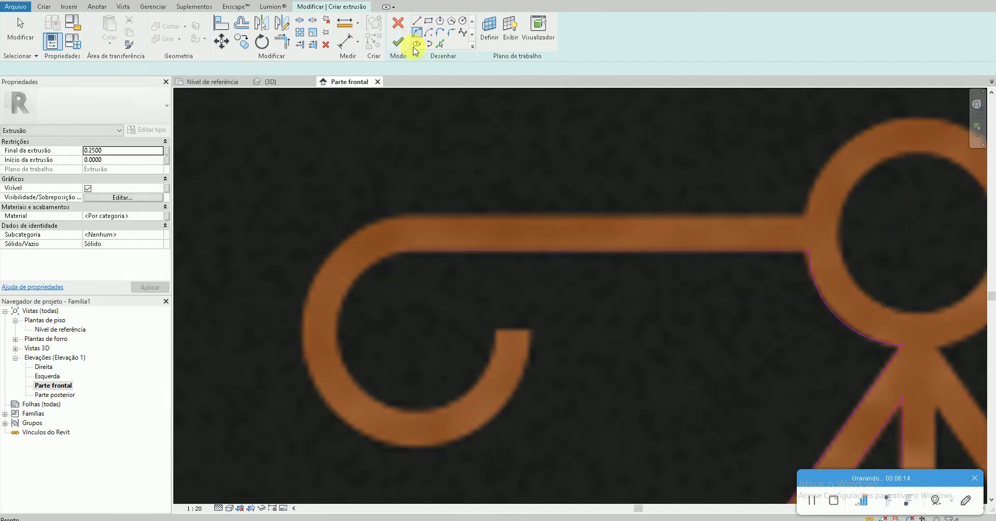
left_click(398, 250)
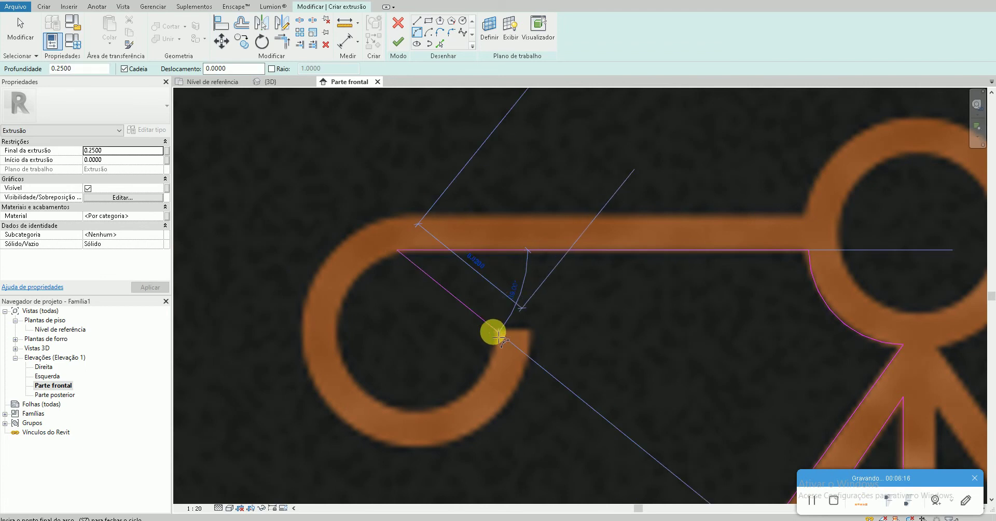
left_click(390, 405)
left_click(503, 337)
left_click(416, 22)
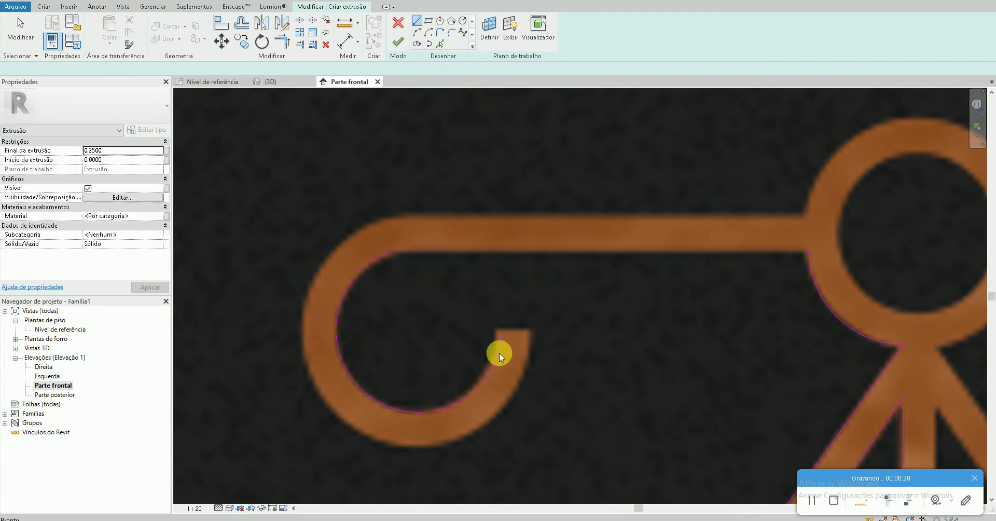
left_click(501, 336)
left_click(534, 335)
key("Escape")
Add the hook's outer arc and a line along the bar's top edge to the ring
left_click(417, 33)
left_click(386, 215)
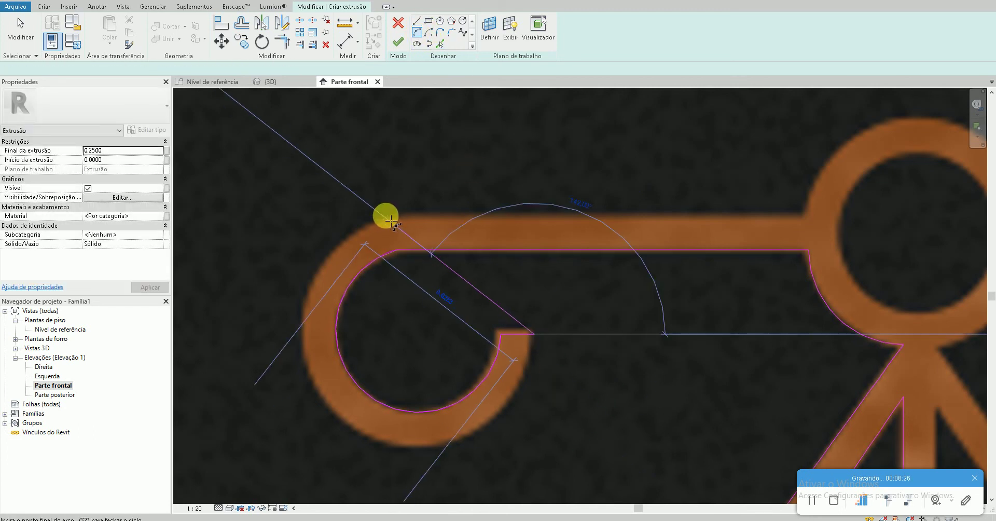
left_click(350, 430)
left_click(413, 21)
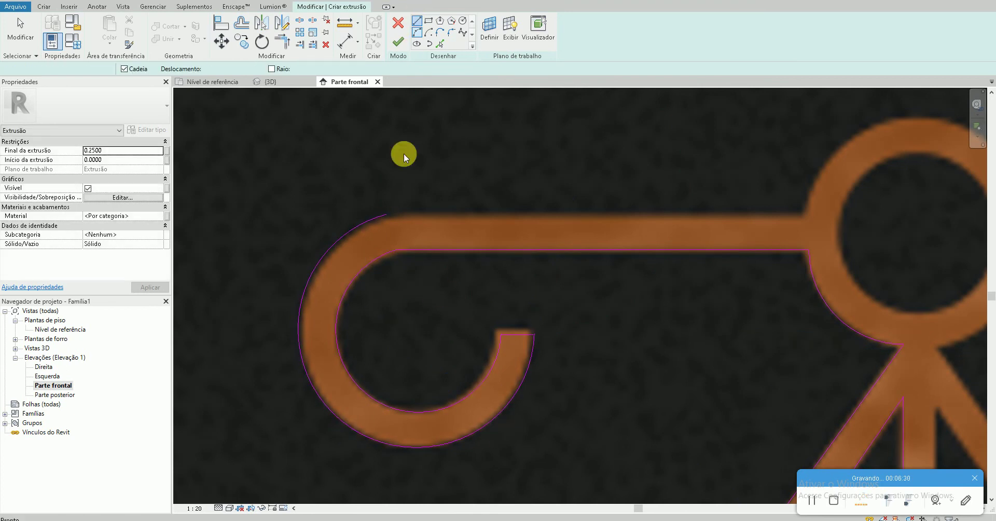
left_click(386, 215)
left_click(806, 215)
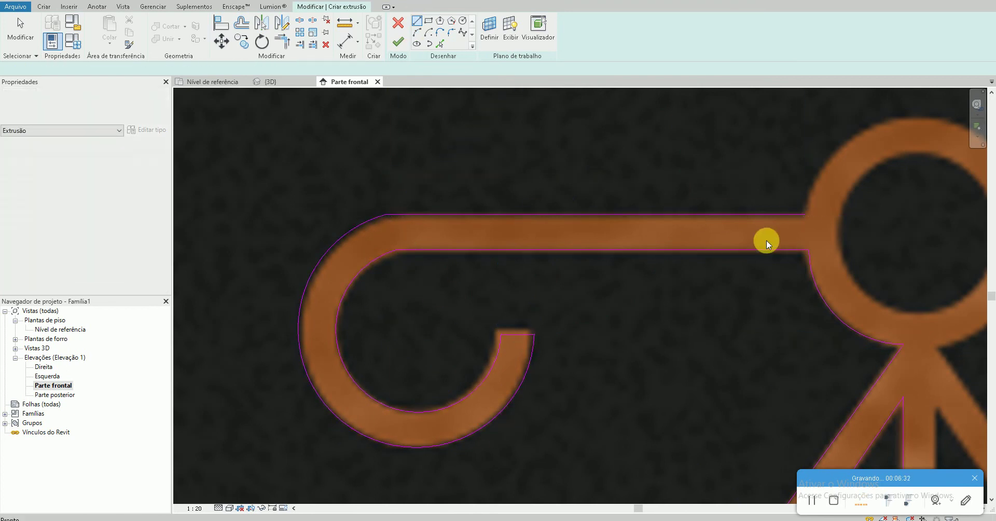
Close the outline with an arc from the bar's right side over the ring
scroll(730, 231, "down", 2)
scroll(742, 259, "down", 2)
scroll(775, 232, "up", 1)
scroll(775, 231, "up", 1)
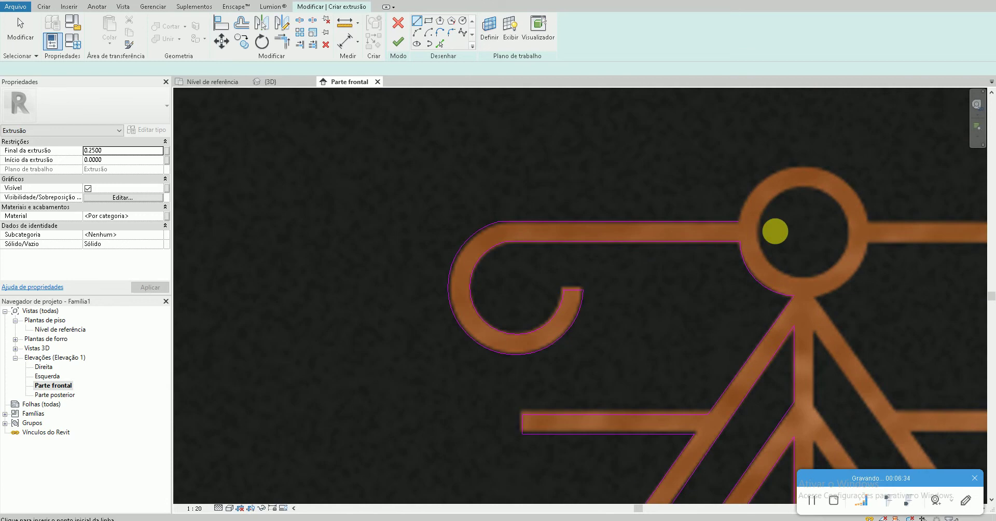
scroll(712, 229, "up", 1)
scroll(795, 216, "up", 1)
scroll(667, 311, "up", 1)
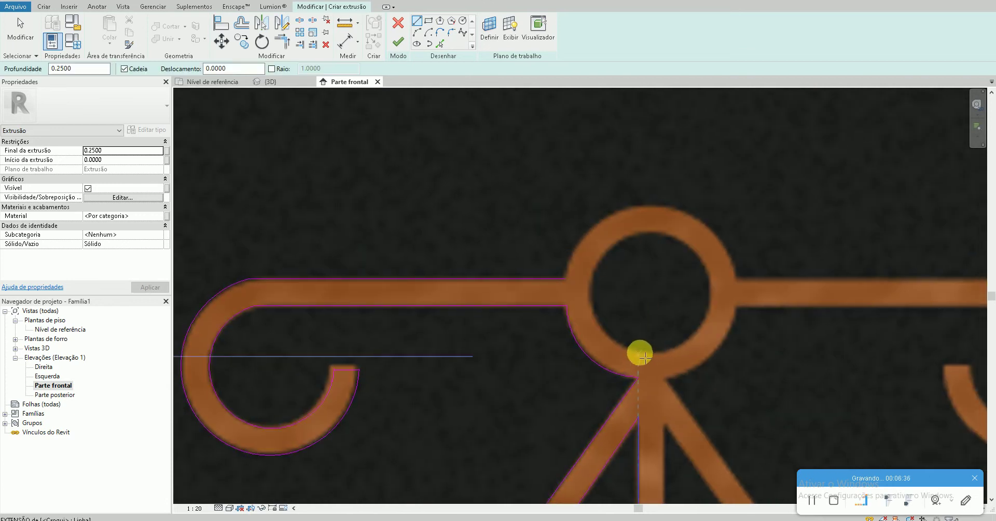
left_click(416, 34)
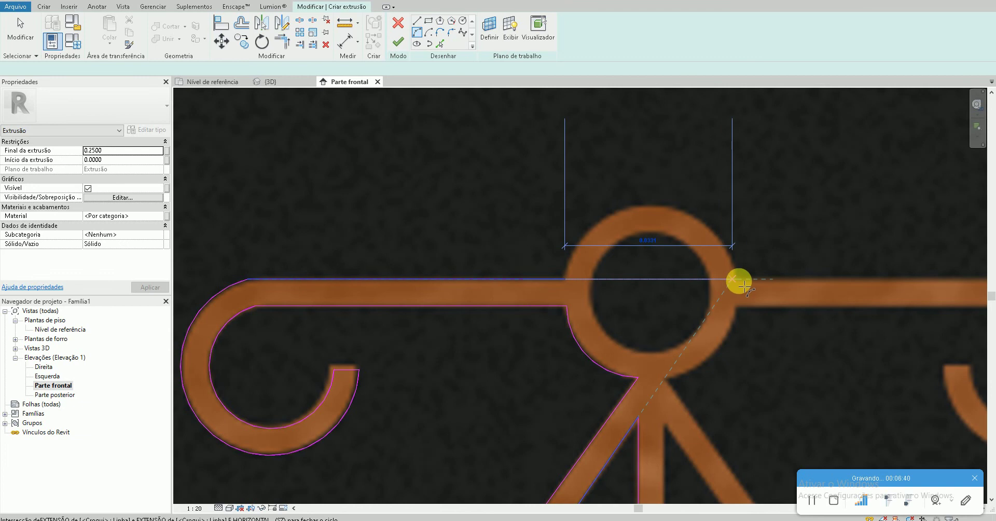
scroll(737, 284, "up", 3)
left_click(738, 278)
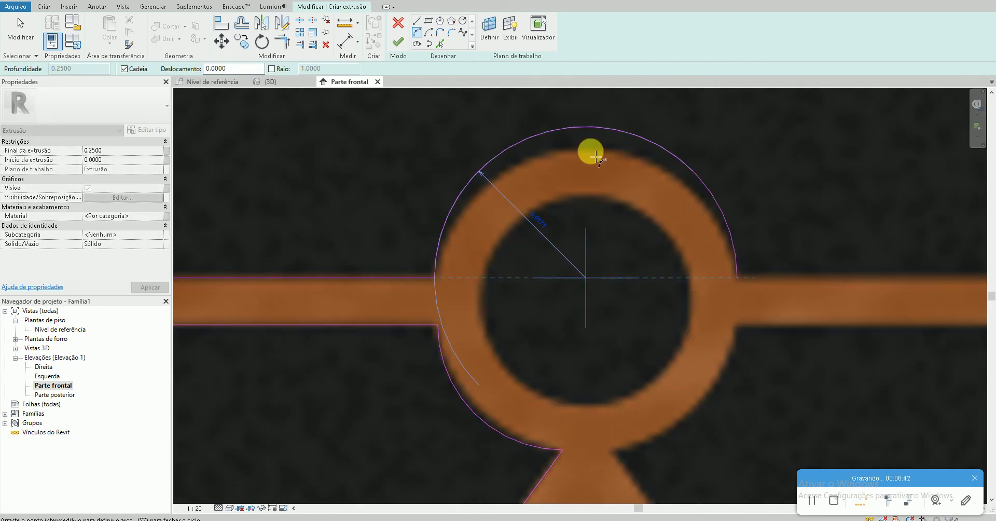
scroll(589, 162, "up", 2)
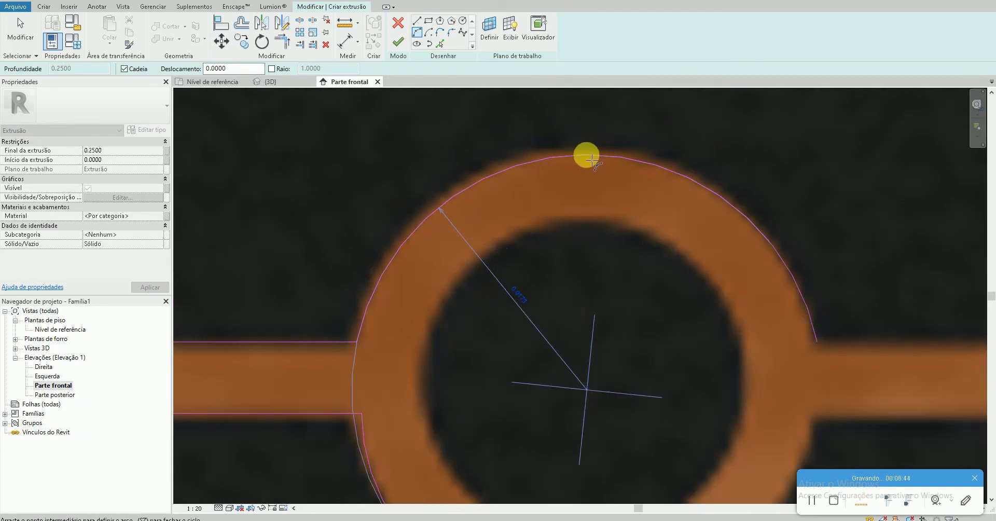
left_click(588, 156)
Check the logo's sketch lines and finish the sketch into an extrusion
scroll(589, 158, "down", 3)
scroll(587, 159, "down", 2)
scroll(544, 176, "down", 2)
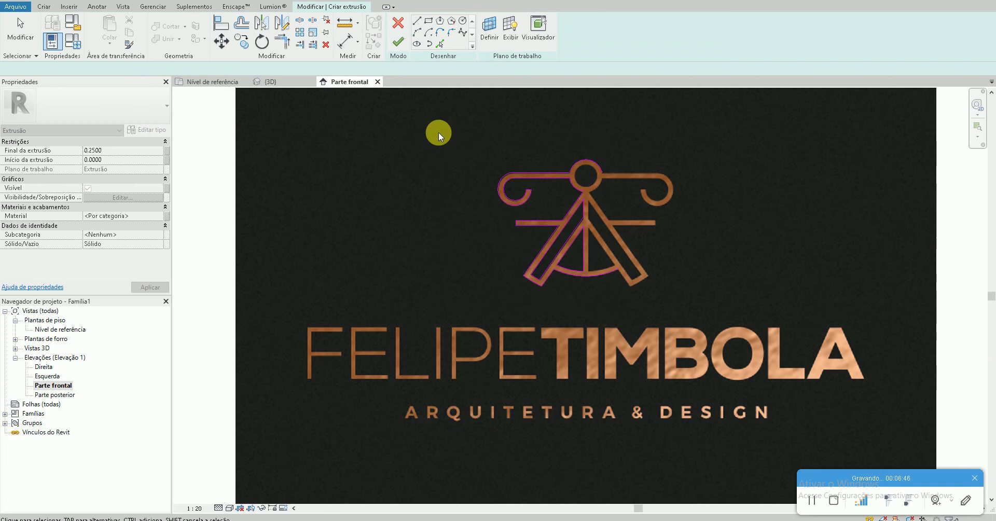
left_click_drag(613, 303, 627, 312)
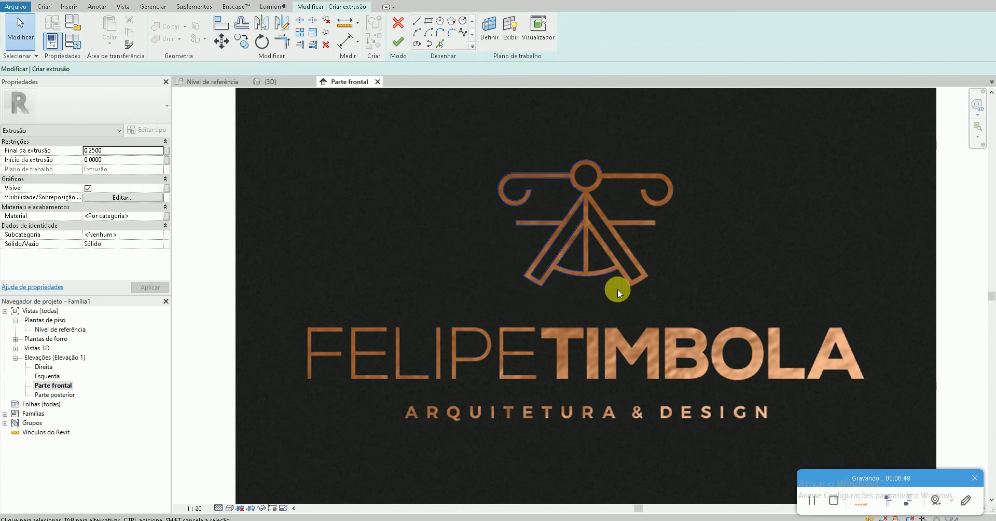
scroll(618, 188, "up", 2)
left_click(592, 323)
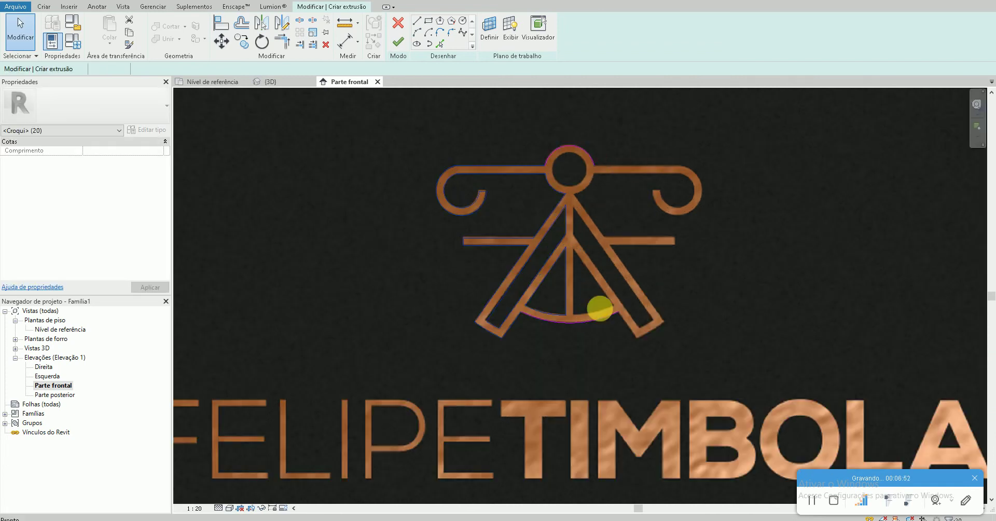
left_click(573, 328)
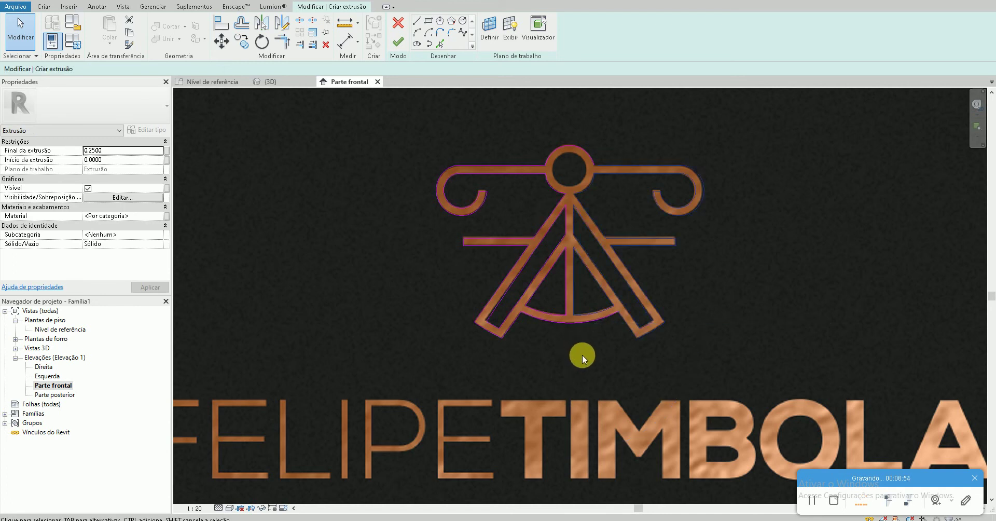
scroll(591, 155, "up", 2)
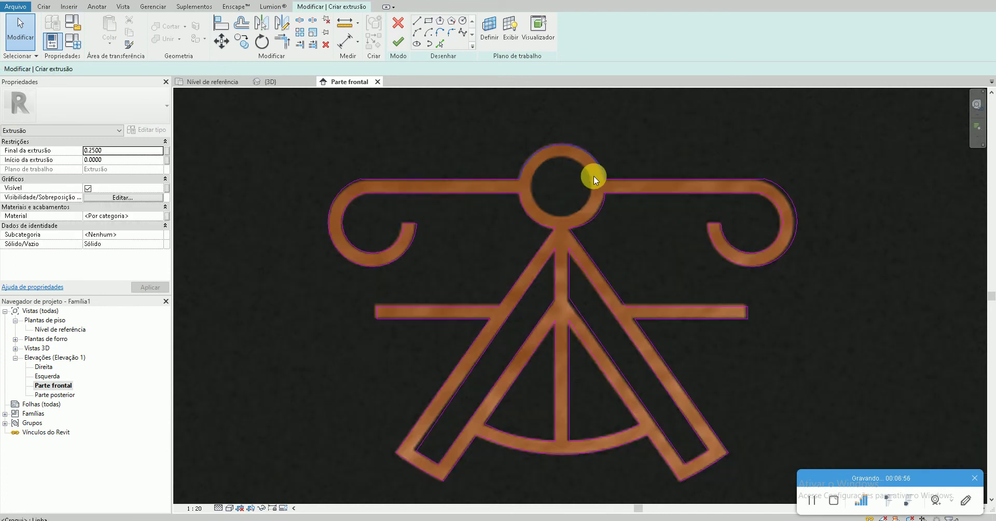
left_click(400, 44)
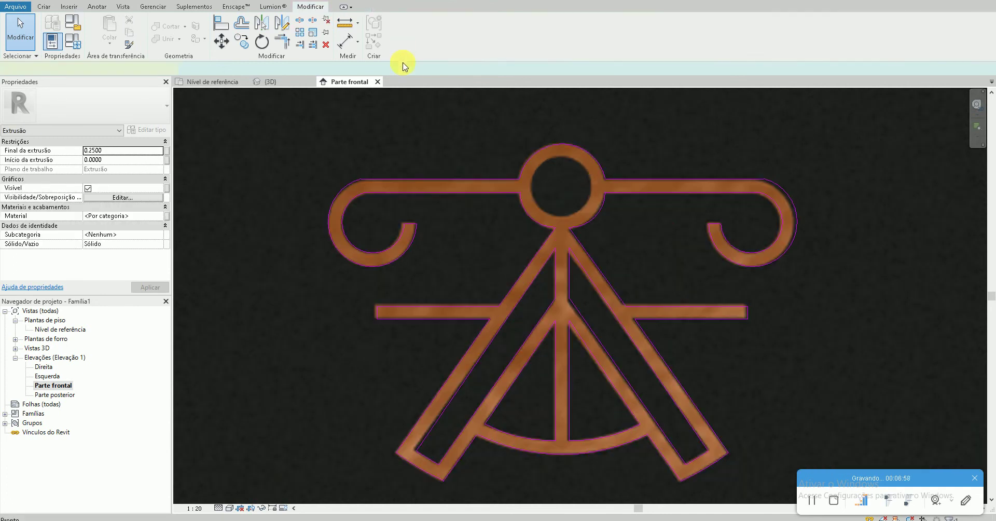
Reopen the logo extrusion's sketch for editing
scroll(538, 285, "down", 2)
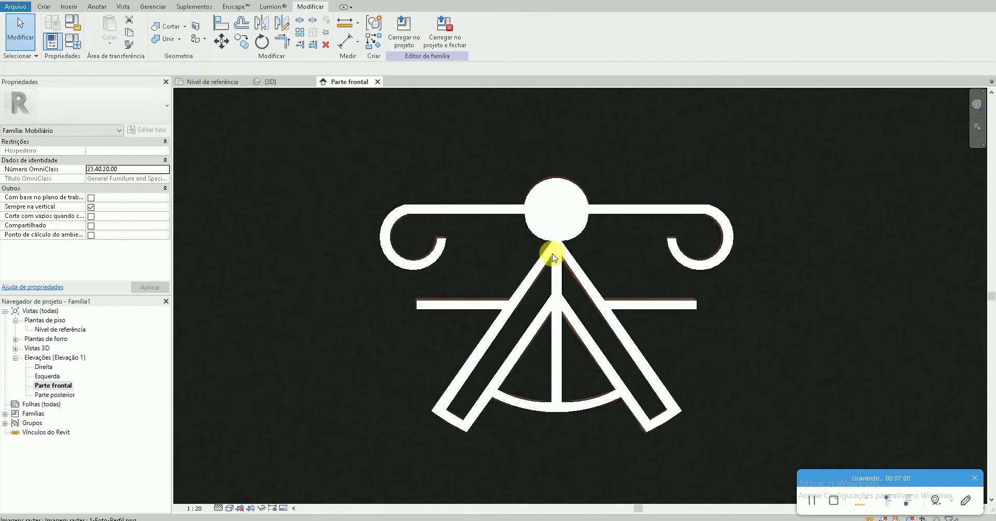
left_click(581, 242)
left_click(408, 38)
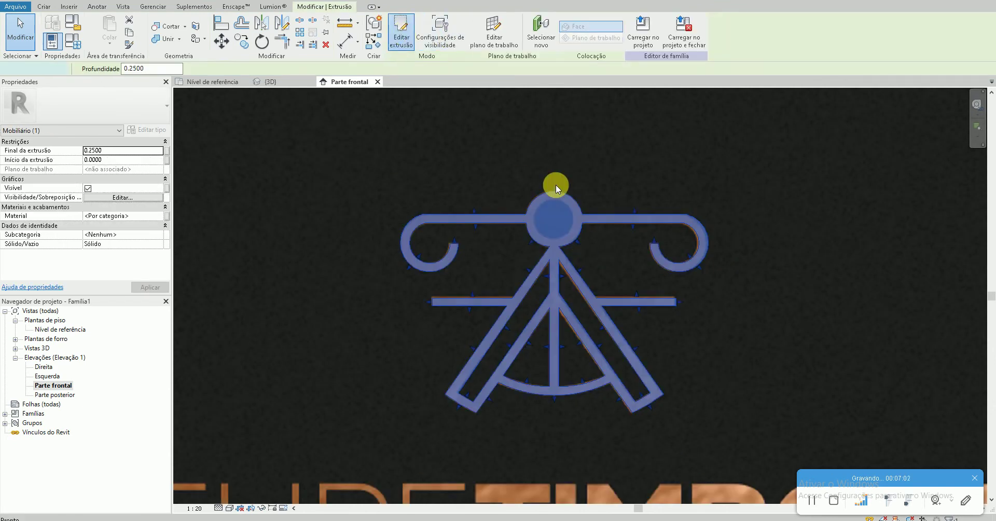
scroll(563, 222, "up", 3)
scroll(563, 215, "up", 1)
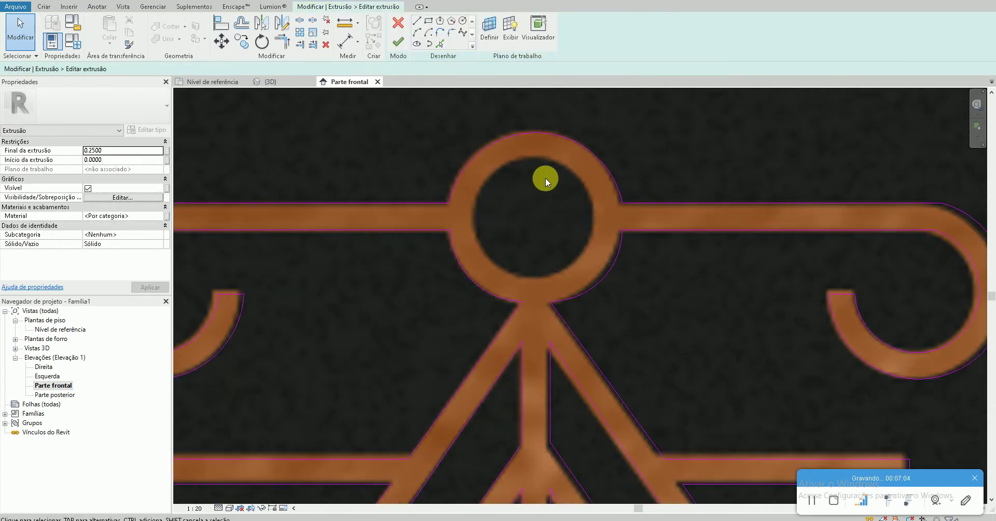
scroll(542, 173, "up", 2)
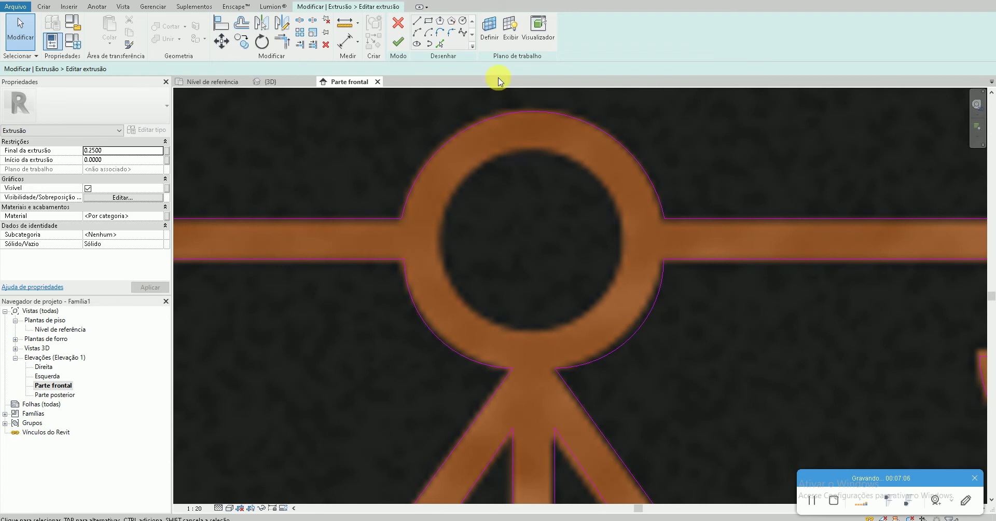
Draw a circle for the ring's inner opening and finish the extrusion
key("Return")
left_click(530, 237)
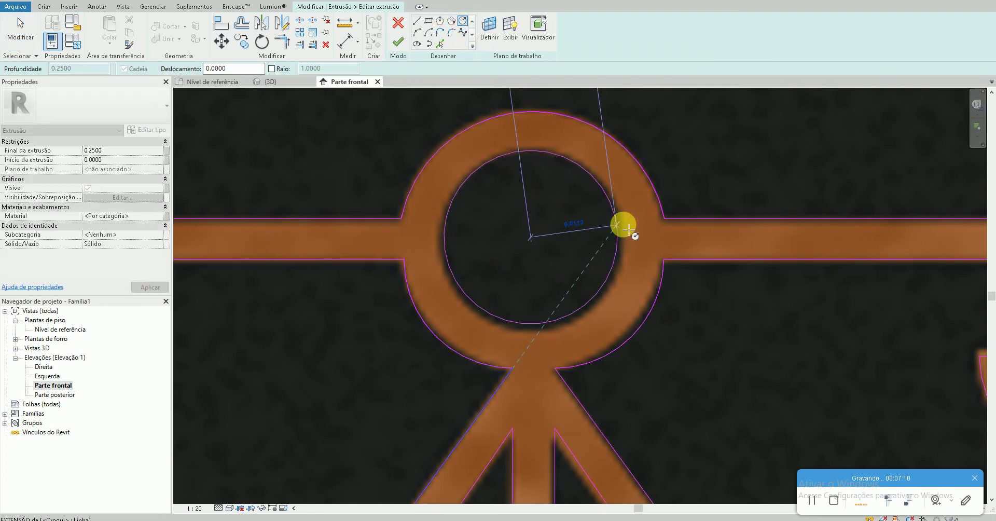
left_click(624, 225)
key("Escape")
key("Escape")
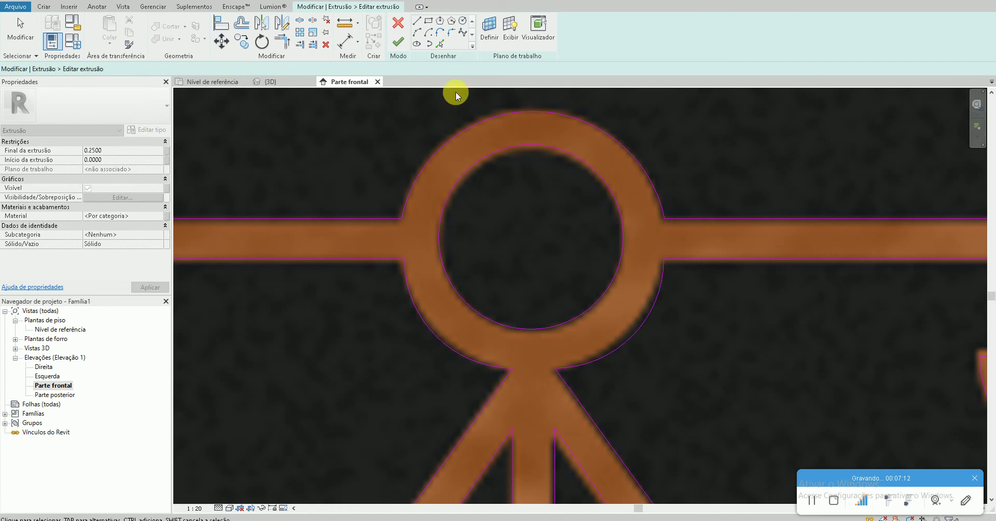
left_click(619, 226)
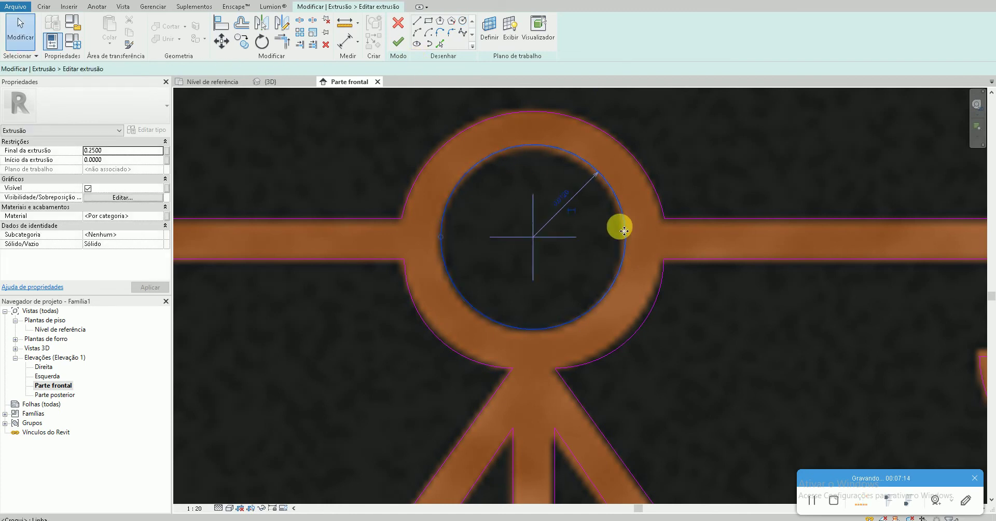
left_click(398, 43)
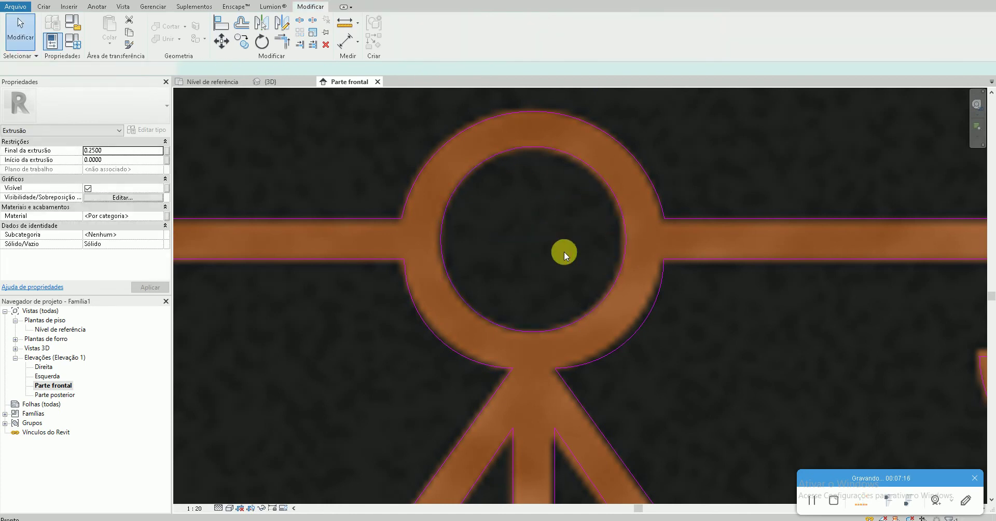
scroll(528, 234, "down", 5)
Draw a horizontal model line across the panel's mid-height
scroll(597, 317, "down", 3)
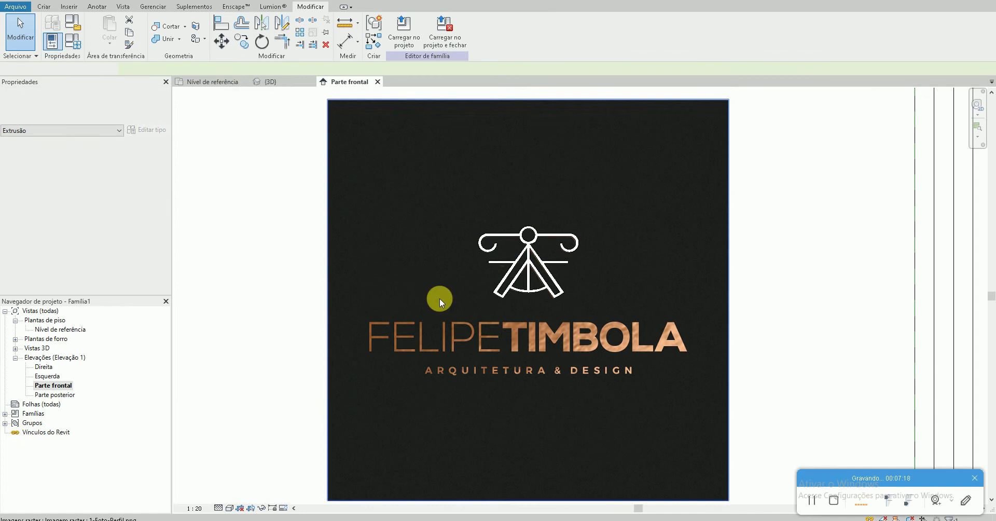
scroll(441, 321, "down", 2)
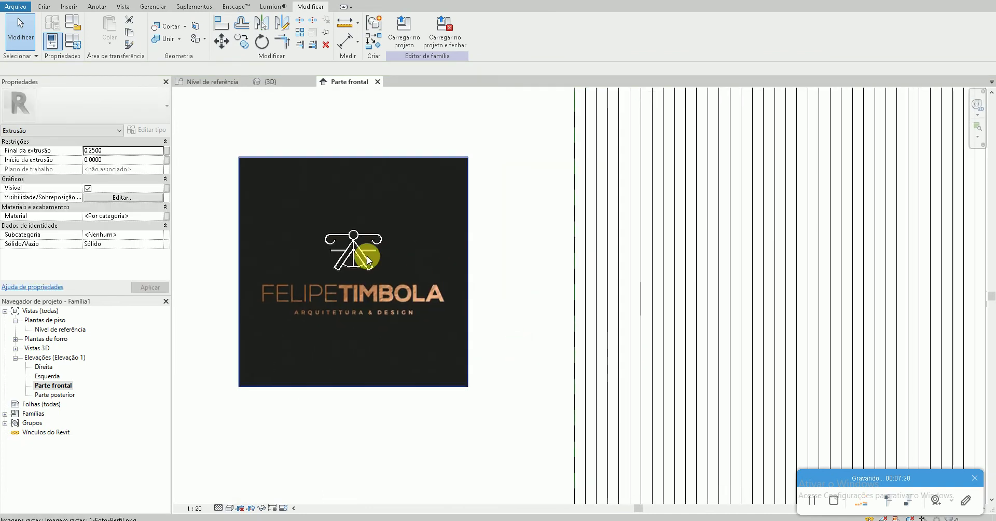
scroll(467, 270, "down", 2)
key("Escape")
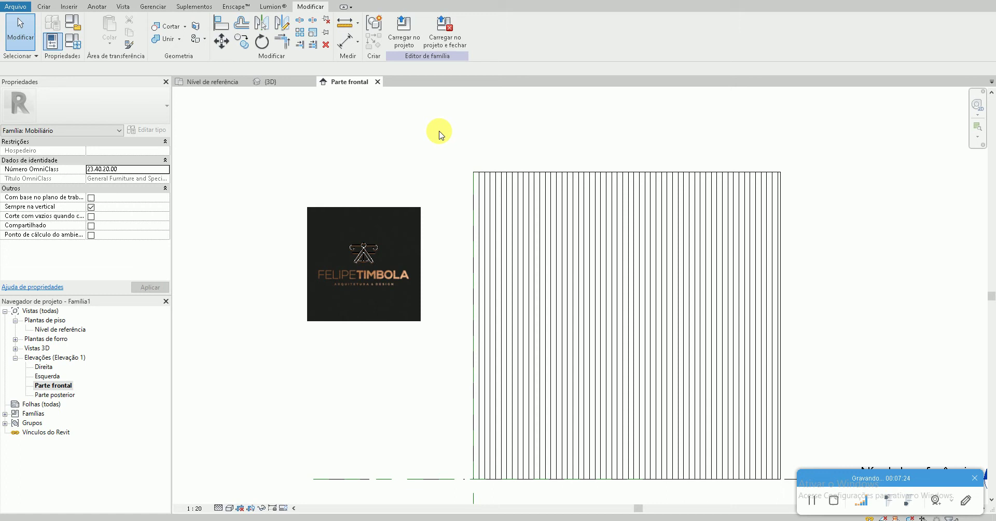
left_click(51, 11)
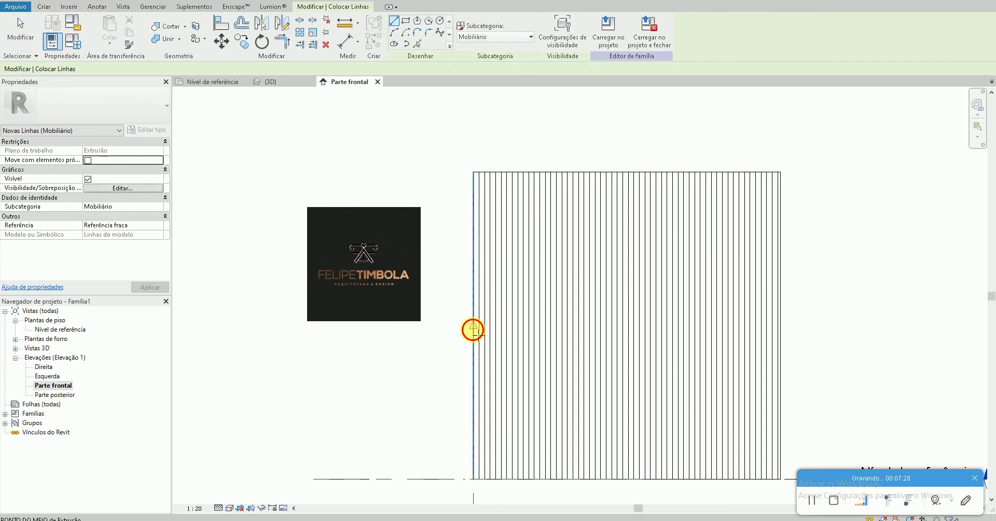
left_click(782, 326)
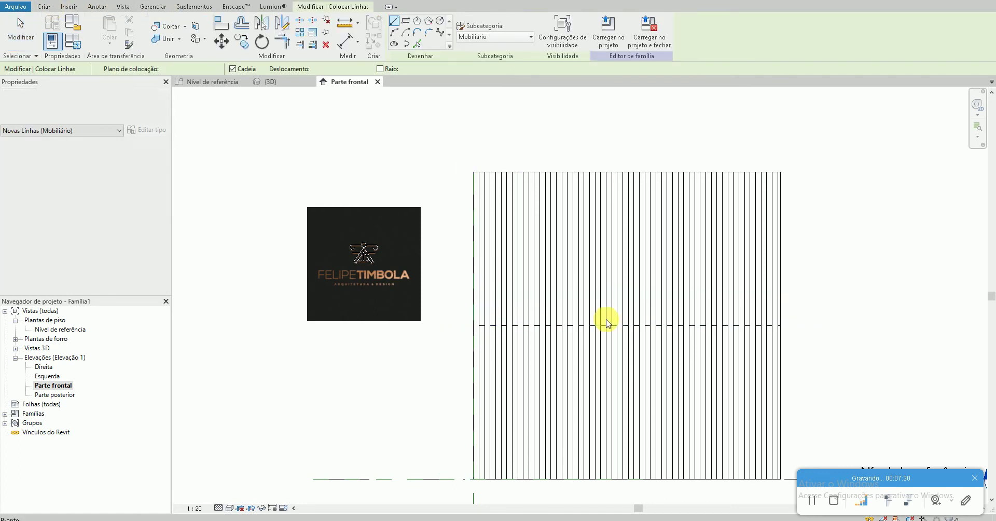
Add vertical and top guide lines rising above the panel's centre
left_click(627, 325)
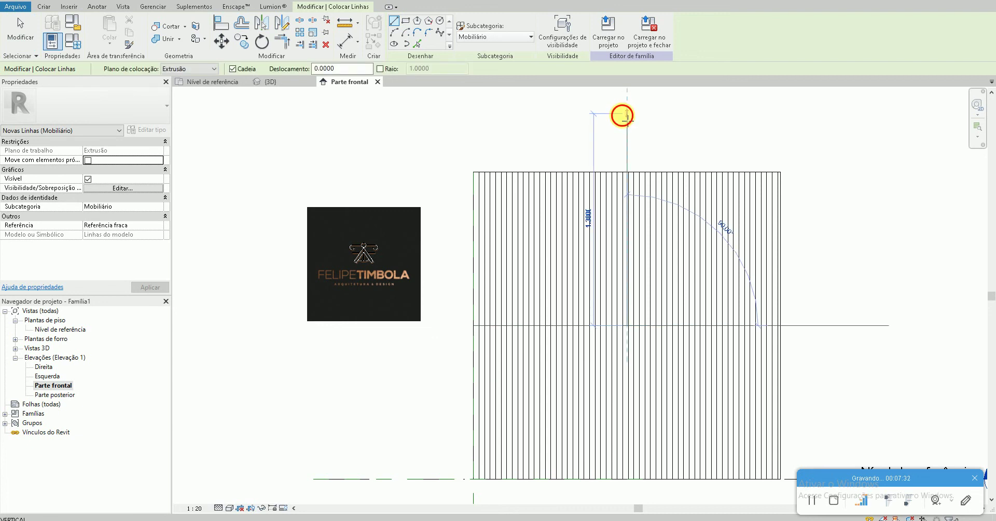
left_click(626, 117)
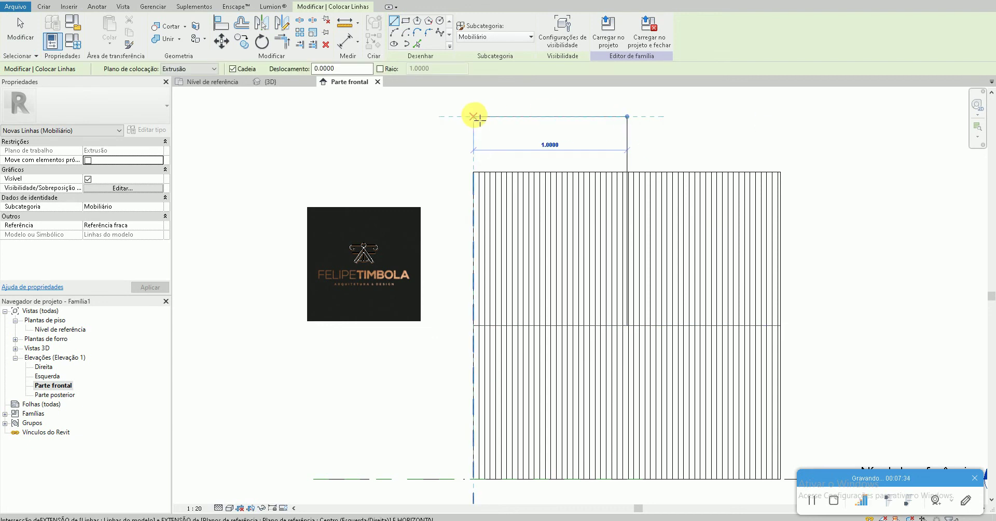
left_click(473, 116)
left_click(550, 117)
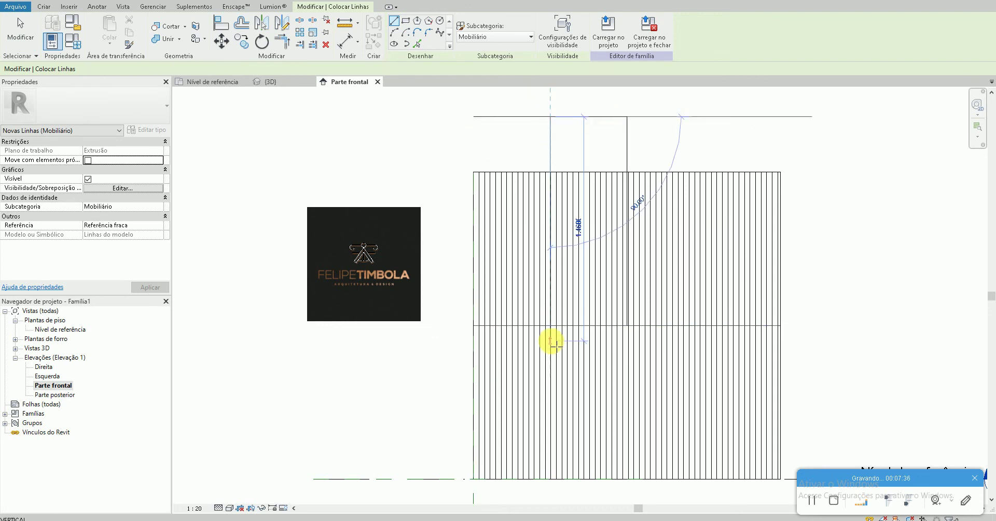
left_click(550, 346)
key("Escape")
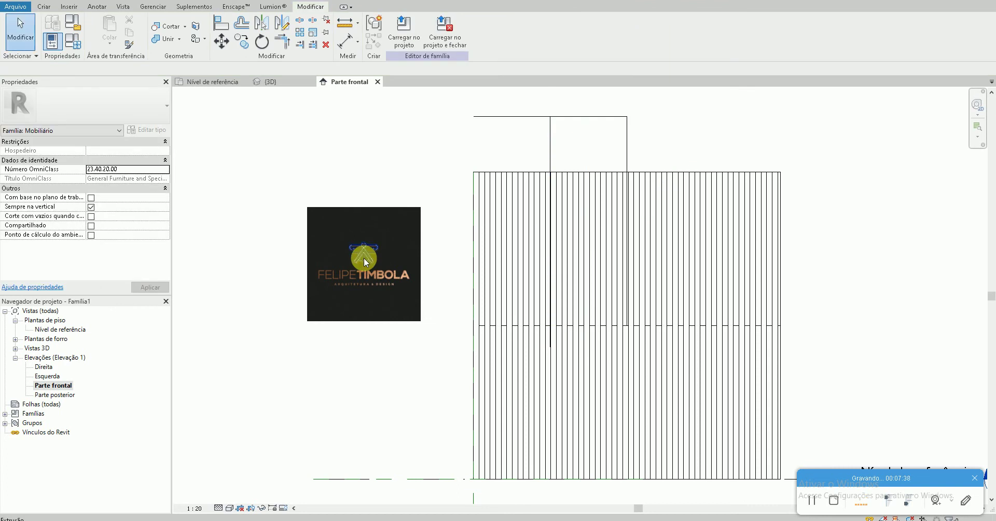
left_click(364, 257)
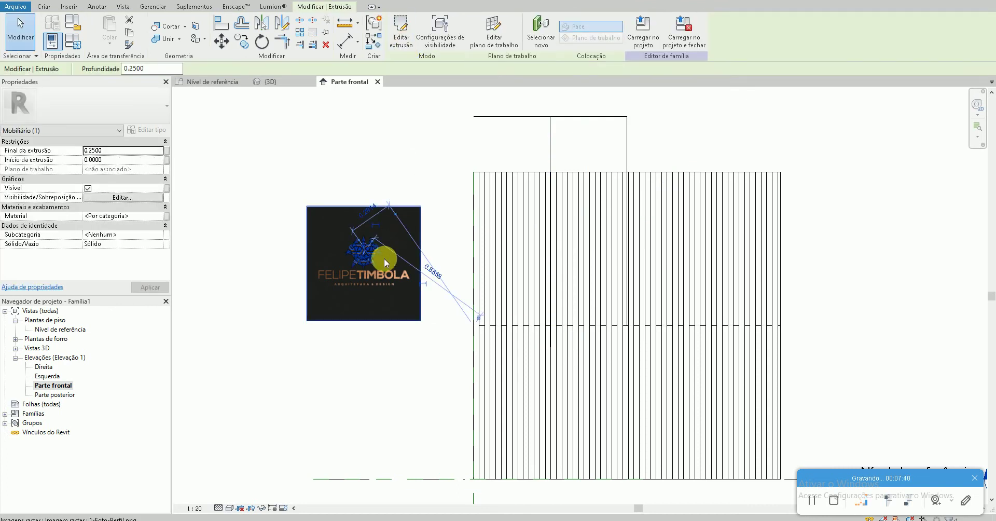
Window-select the emblem sketch lines and move them onto the panel's mid-height guide line
scroll(372, 267, "up", 5)
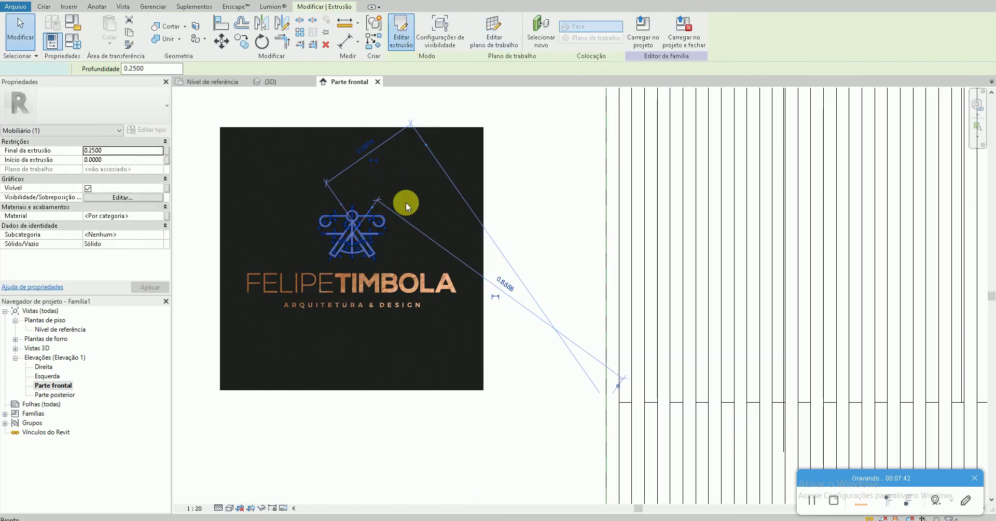
scroll(296, 216, "up", 4)
scroll(298, 224, "up", 3)
left_click_drag(650, 412, 340, 141)
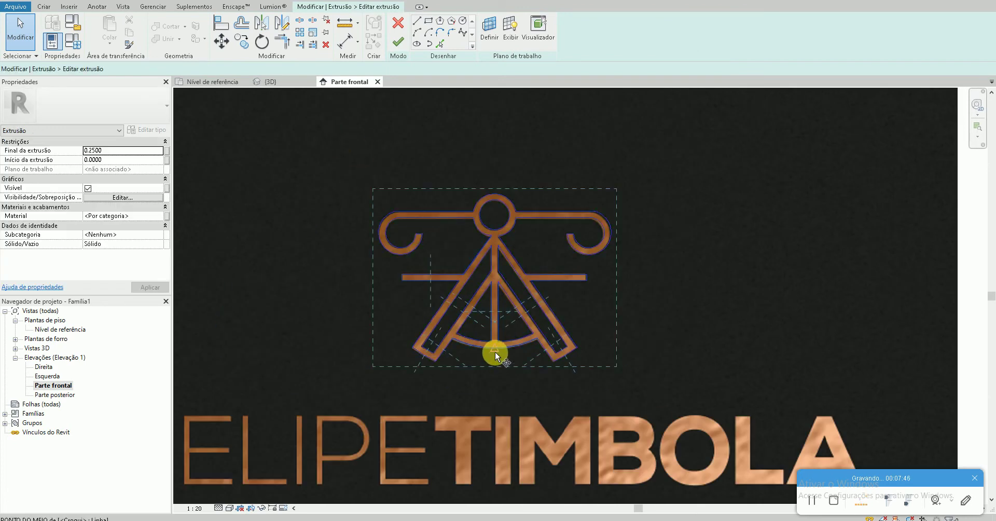
key("m")
key("v")
left_click(527, 349)
scroll(500, 322, "down", 2)
scroll(423, 265, "down", 5)
middle_click_drag(706, 359, 453, 289)
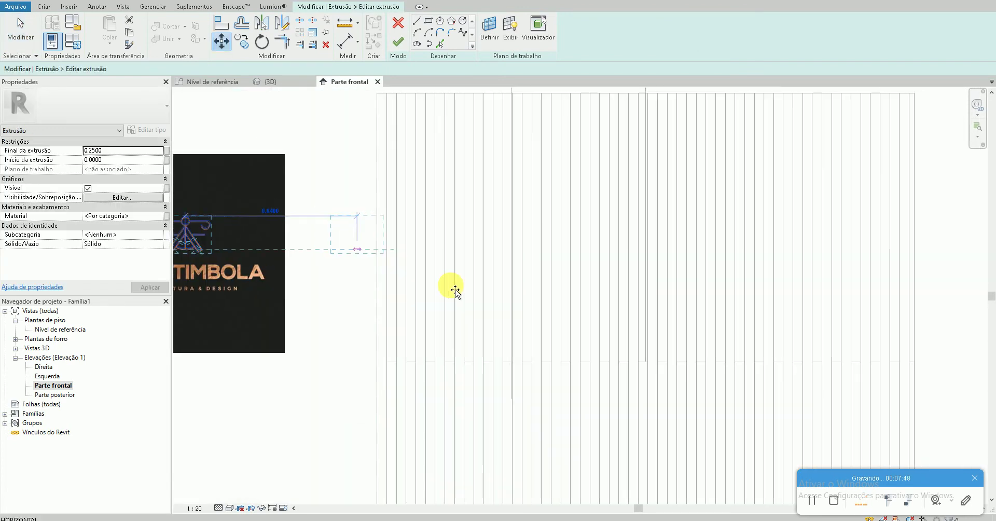
left_click(654, 377)
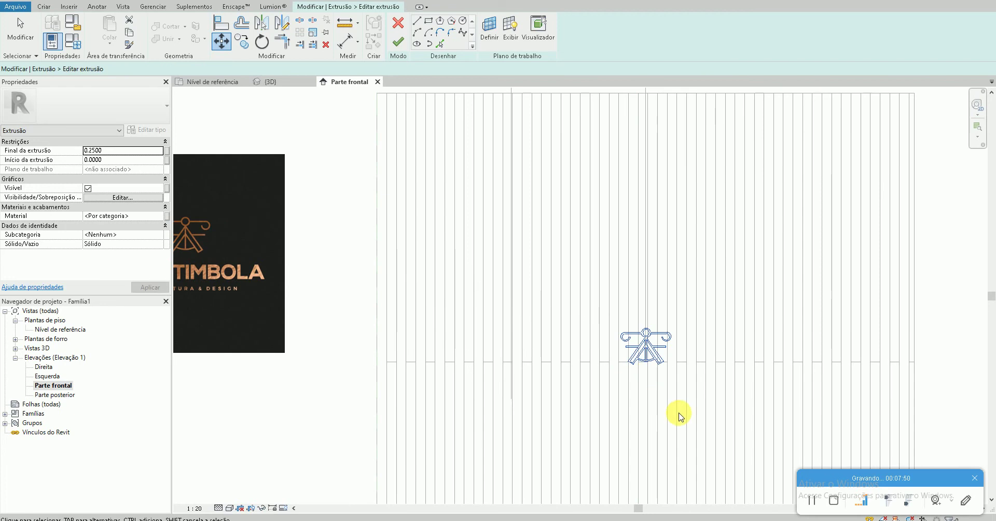
key("r")
key("e")
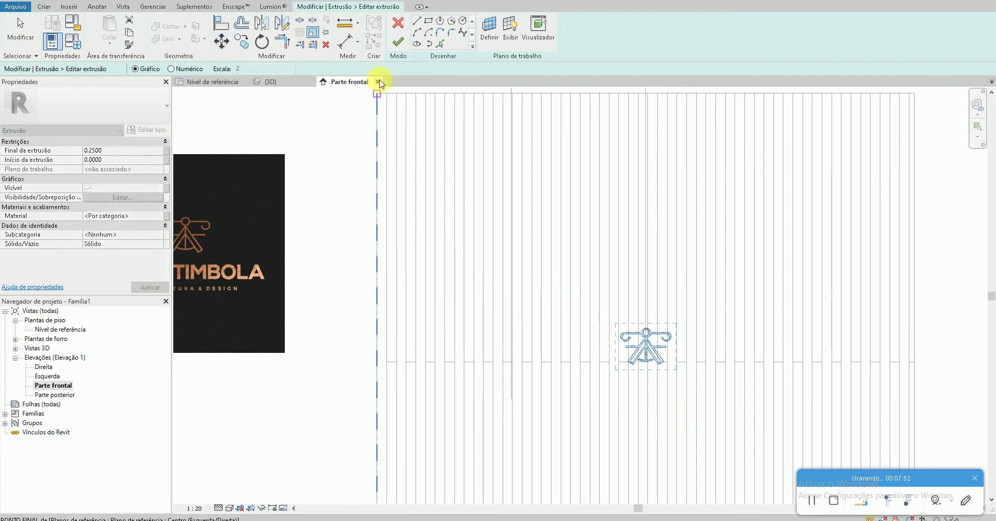
Scale the emblem sketch up graphically, cancelling an unwanted second resize
left_click(621, 338)
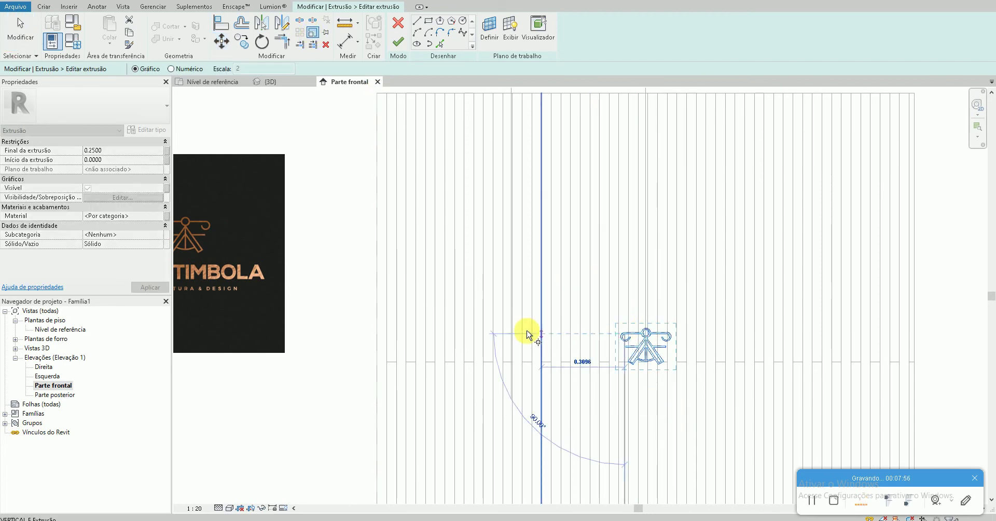
left_click(500, 334)
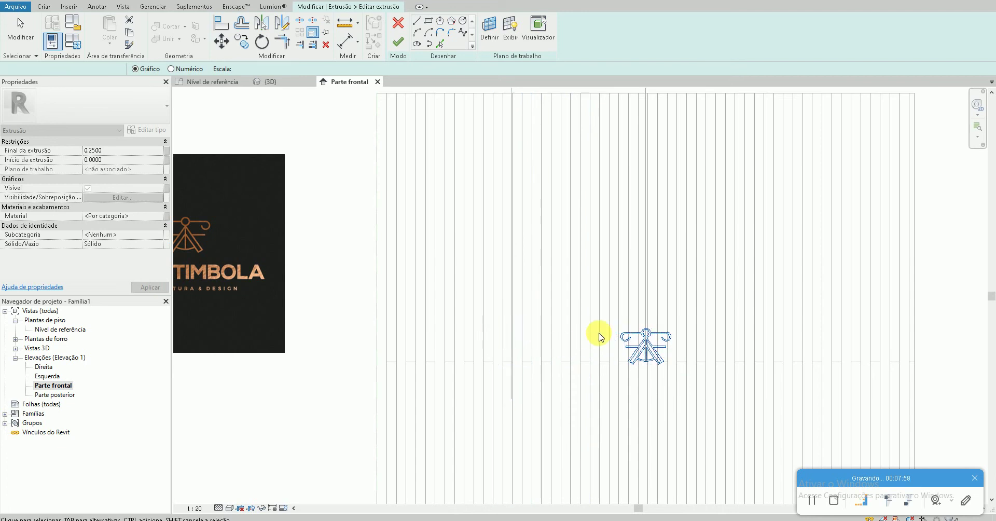
left_click(633, 341)
key("r")
key("e")
left_click(632, 339)
left_click(500, 339)
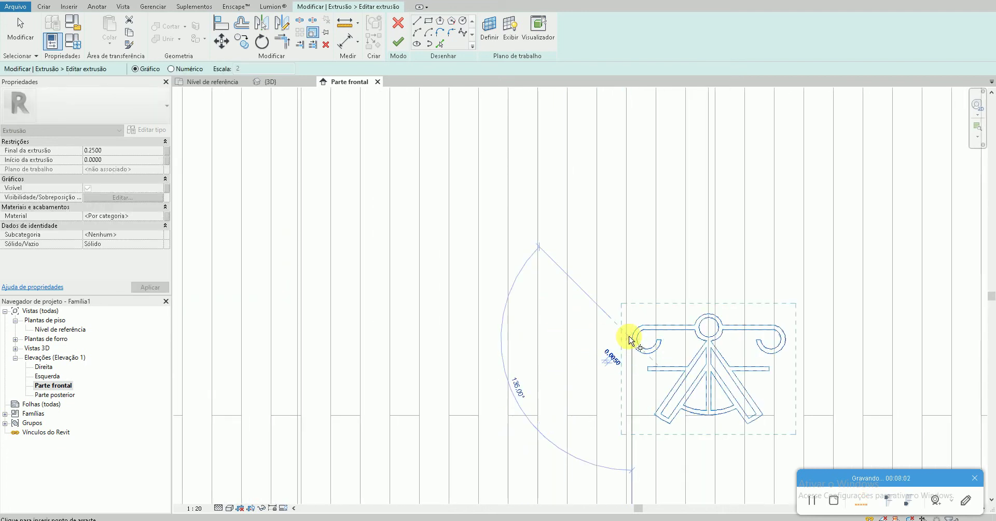
left_click(607, 343)
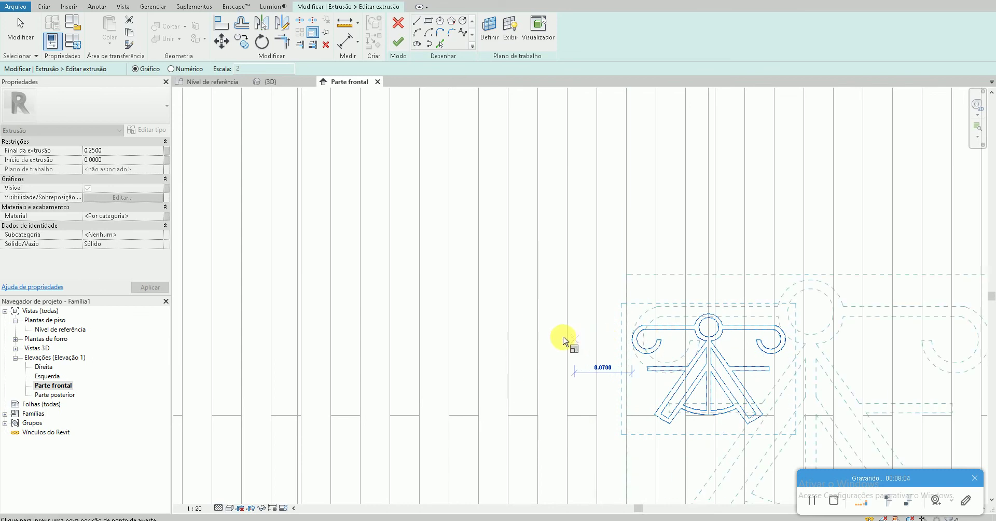
scroll(572, 337, "down", 2)
key("Escape")
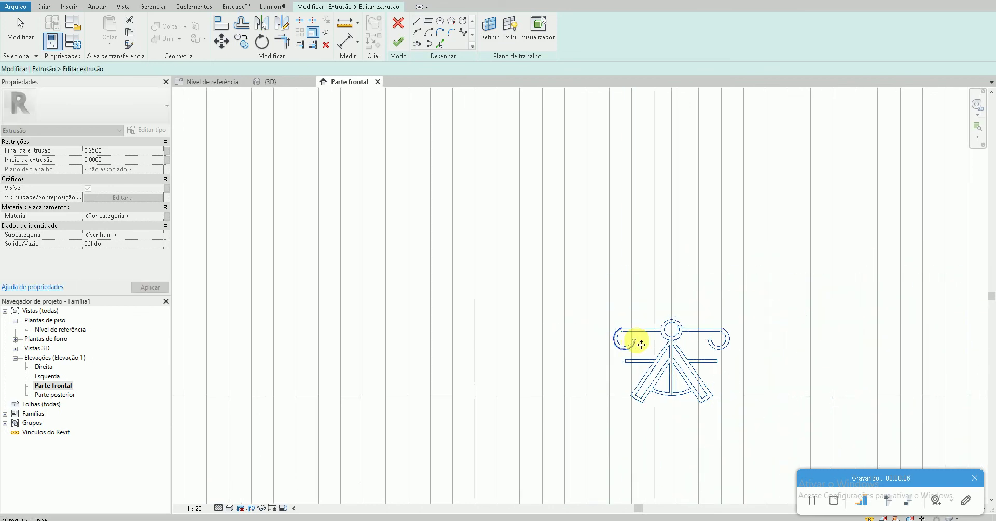
Rescale the emblem sketch about its left side and commit the larger size
scroll(674, 342, "up", 2)
key("r")
key("e")
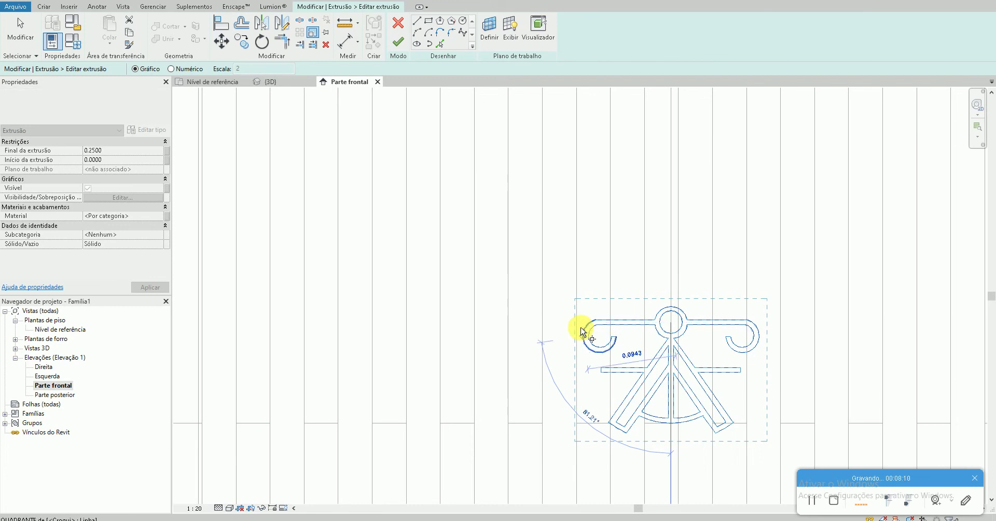
left_click(583, 331)
scroll(521, 324, "down", 2)
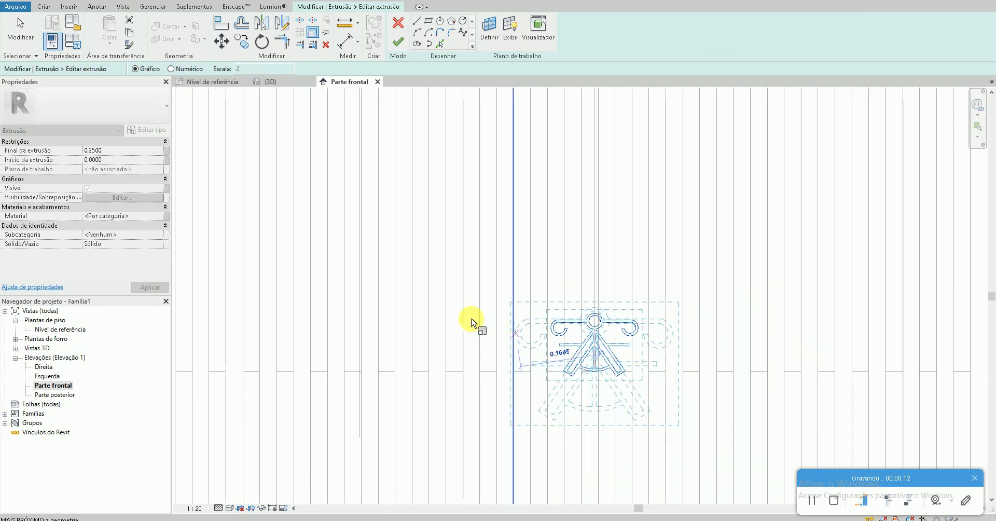
scroll(511, 322, "down", 2)
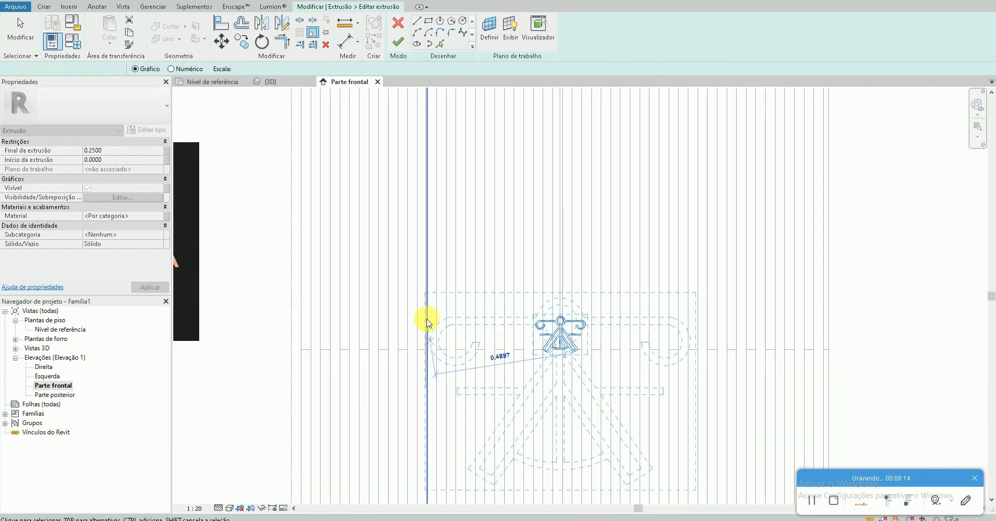
left_click(428, 322)
Move the emblem sketch upward on the panel from its bottom arc's midpoint
scroll(543, 311, "down", 3)
scroll(543, 324, "up", 1)
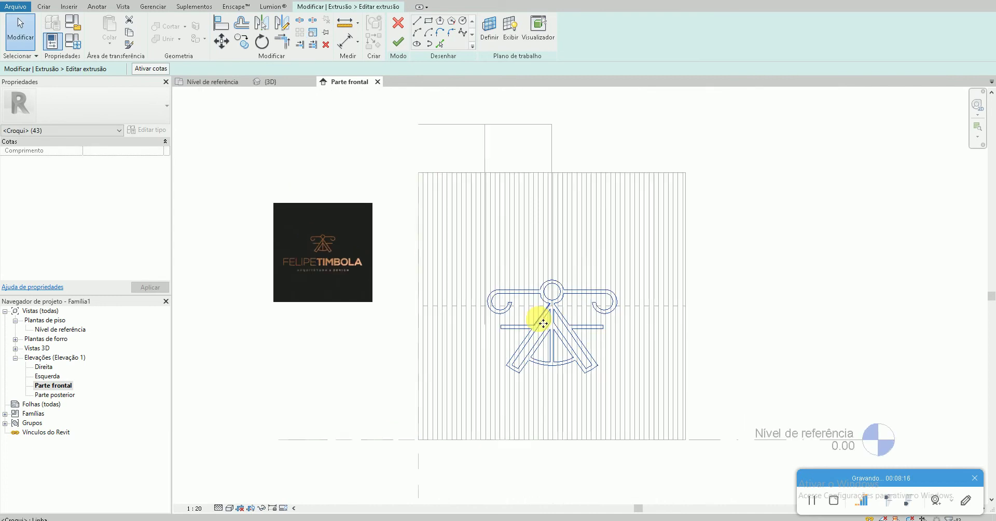
scroll(543, 323, "up", 3)
key("m")
key("v")
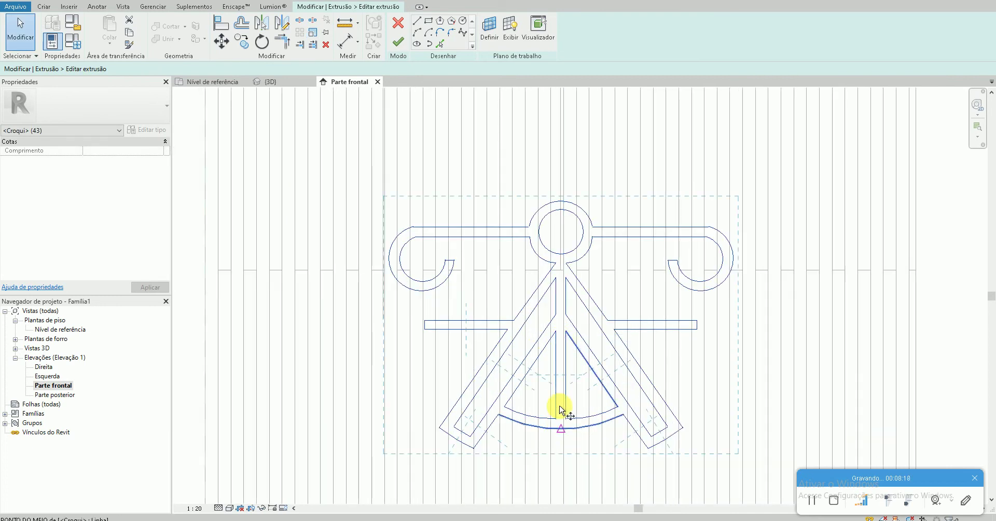
left_click(560, 409)
left_click(559, 271)
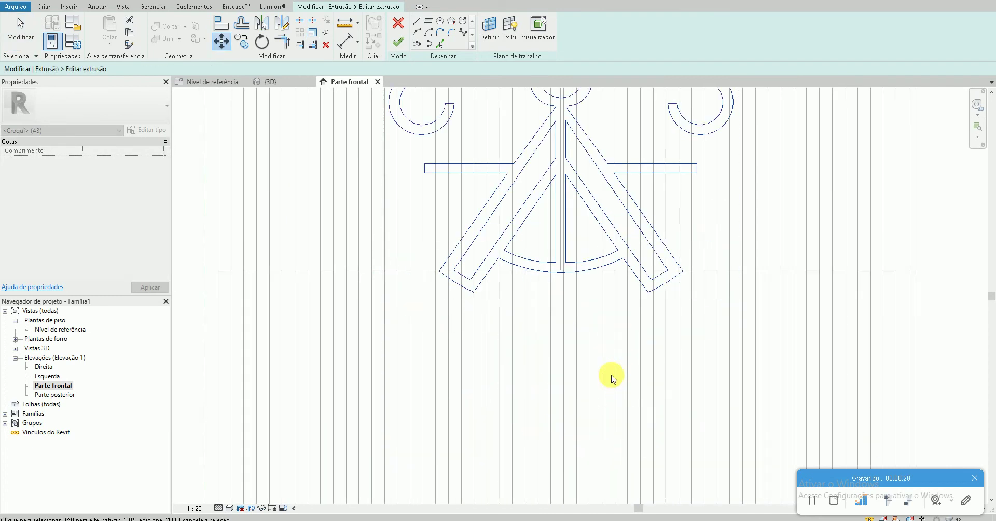
scroll(612, 377, "down", 3)
key("Escape")
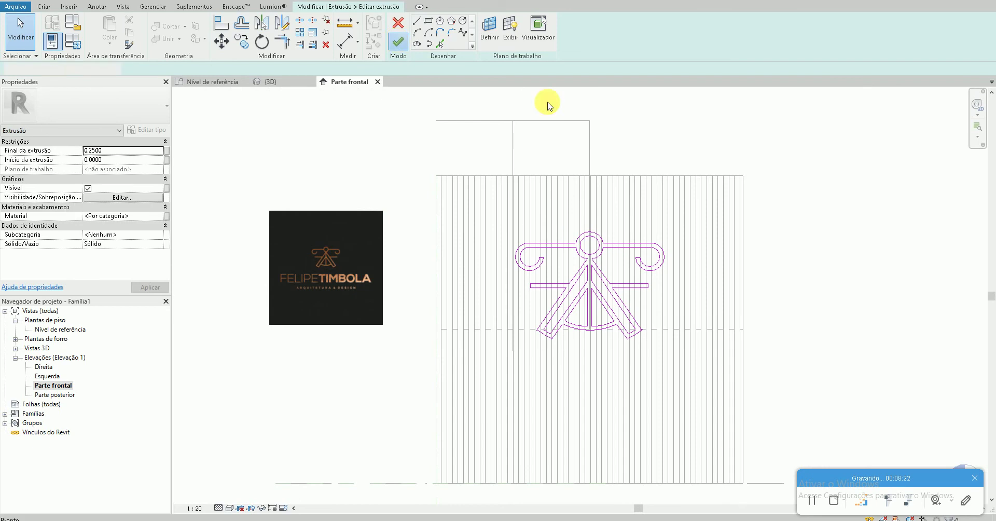
Finish the logo extrusion sketch and check the frame and reference lines in plan
left_click(398, 44)
left_click(643, 153)
left_click_drag(630, 149, 499, 110)
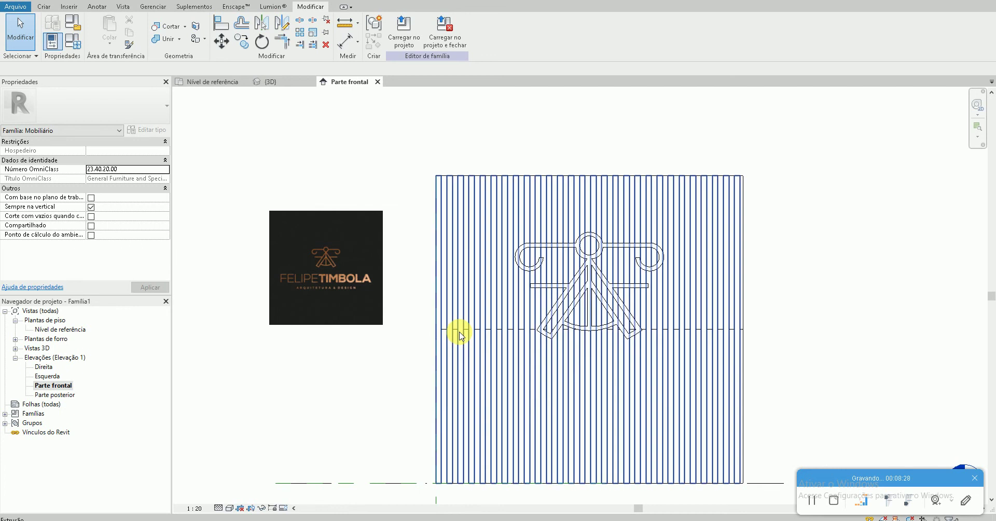
scroll(444, 327, "up", 5)
left_click(435, 330)
scroll(517, 327, "down", 4)
key("Escape")
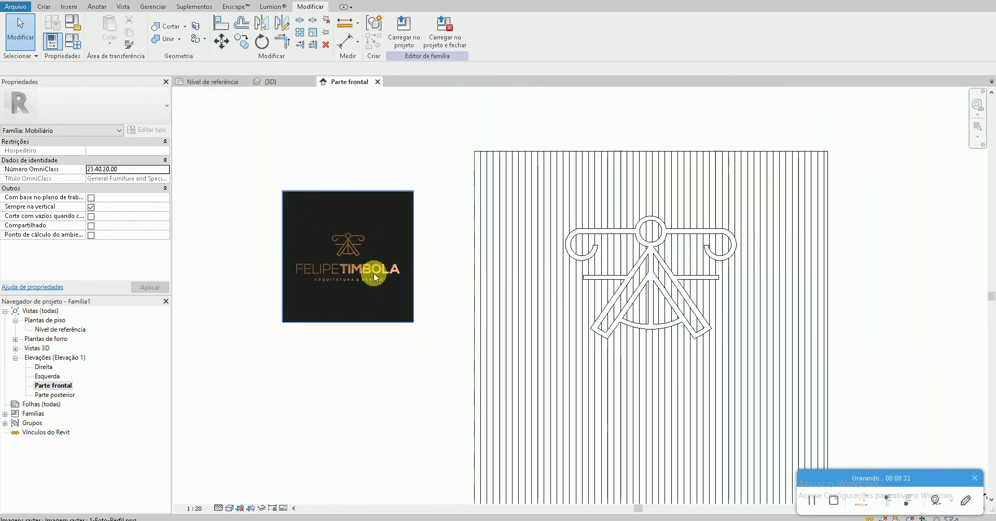
In the 3D view, set the logo extrusion's end depth to 0.01 and apply
left_click(267, 81)
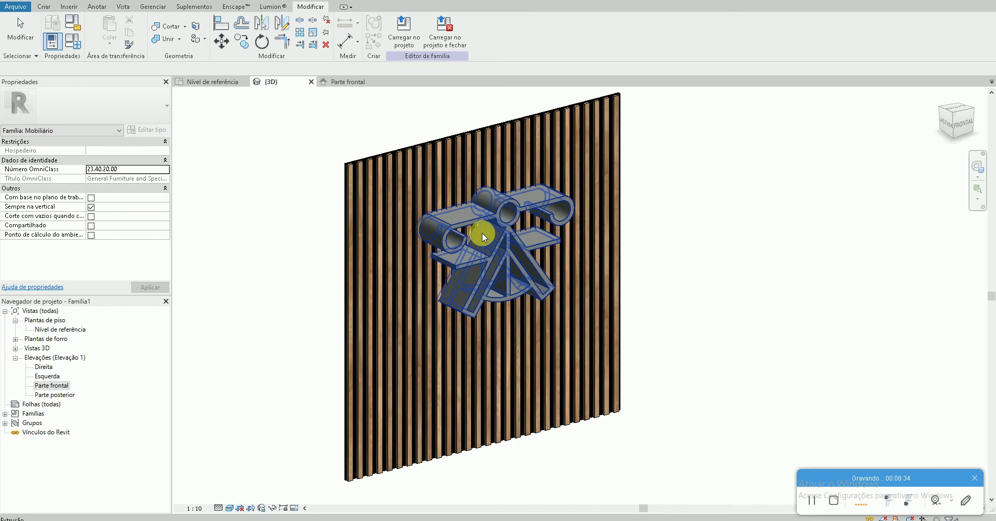
left_click(503, 229)
left_click(123, 152)
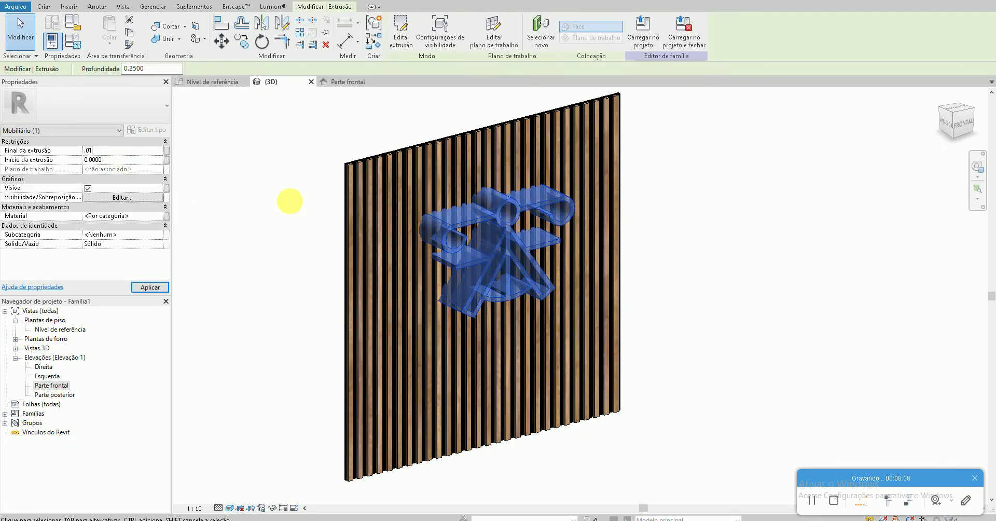
left_click(278, 202)
scroll(485, 202, "up", 1)
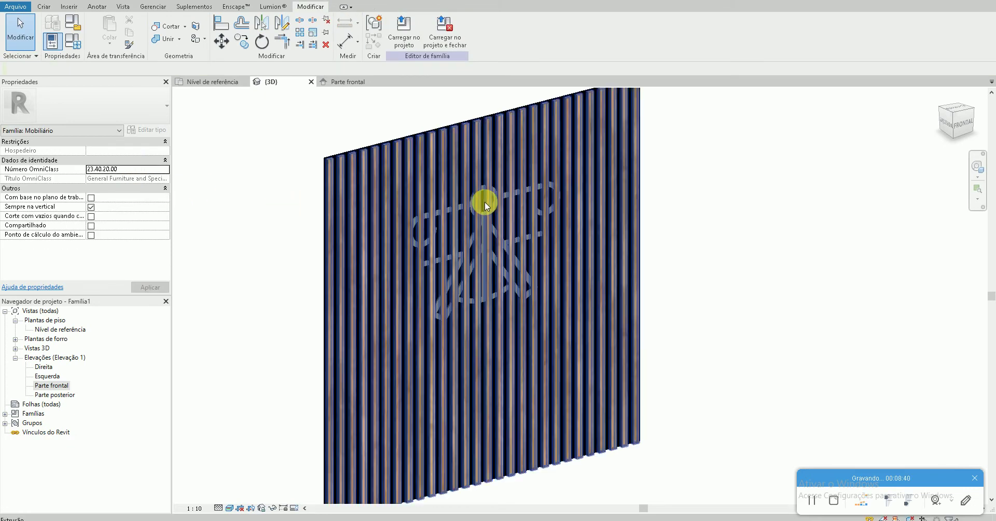
On the reference level plan, test moving the logo extrusion with MV, then cancel
double_click(69, 330)
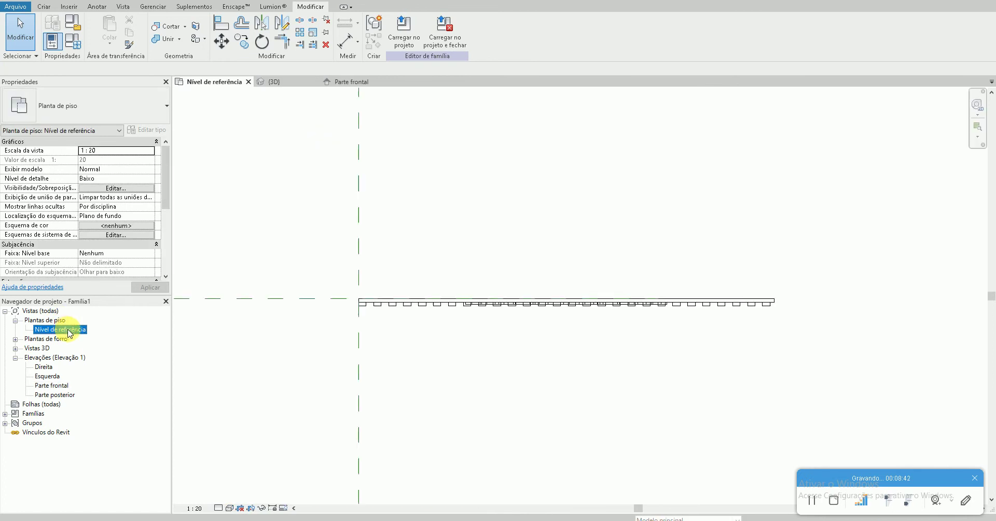
scroll(544, 309, "up", 3)
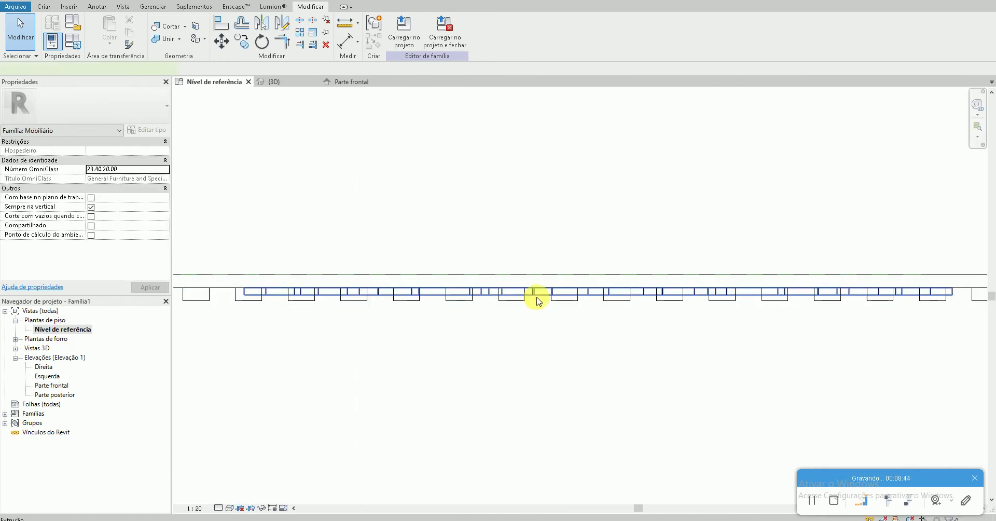
left_click(536, 300)
scroll(535, 296, "up", 1)
scroll(519, 285, "up", 1)
key("m")
key("v")
left_click(516, 281)
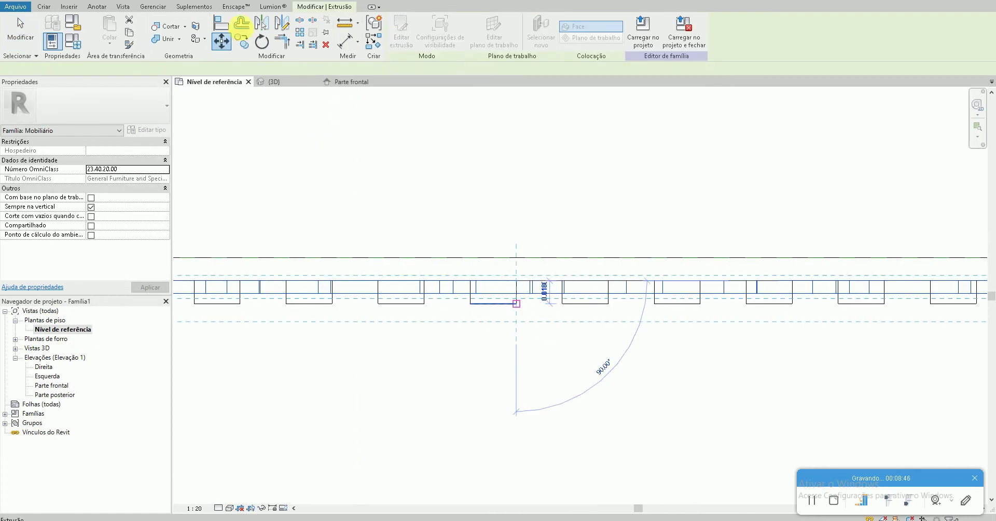
key("Escape")
key("Escape")
Return to the 3D view, centre the panel, and select the logo extrusion
left_click(270, 81)
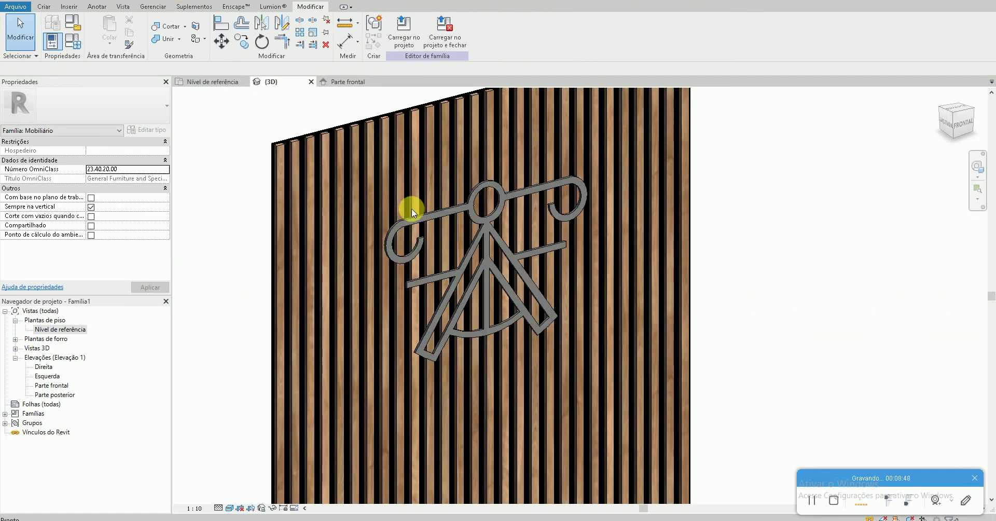
scroll(255, 174, "down", 3)
middle_click_drag(493, 295, 668, 298)
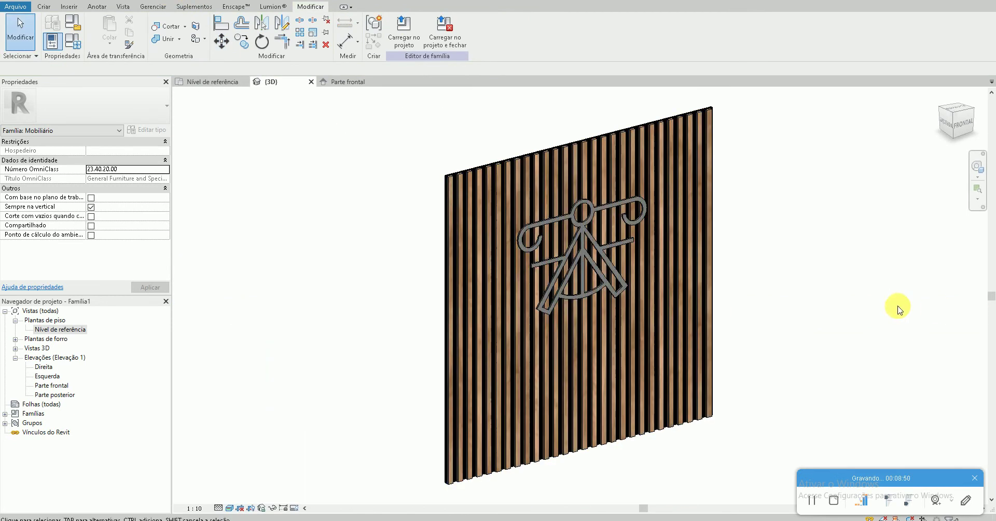
left_click(593, 278)
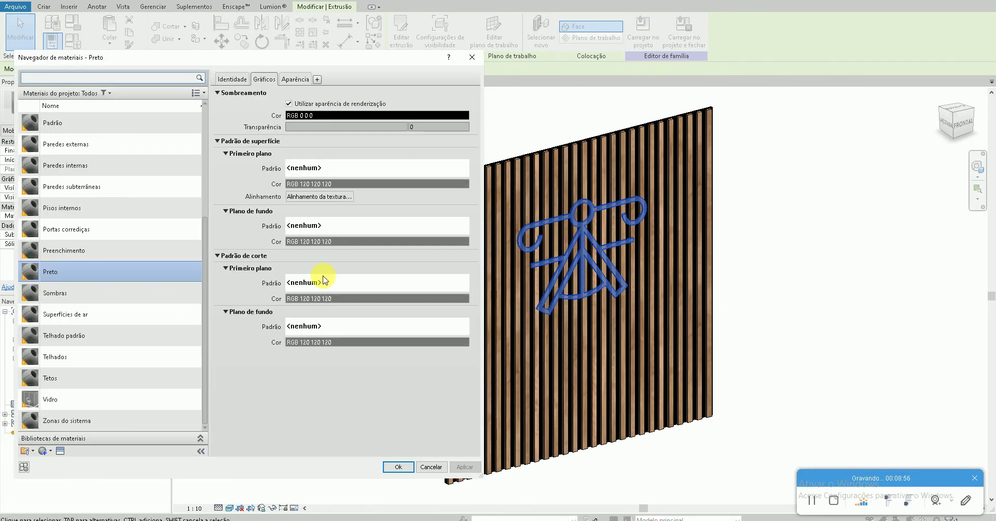
Create a new material and rename it Bronze Metal
left_click(56, 462)
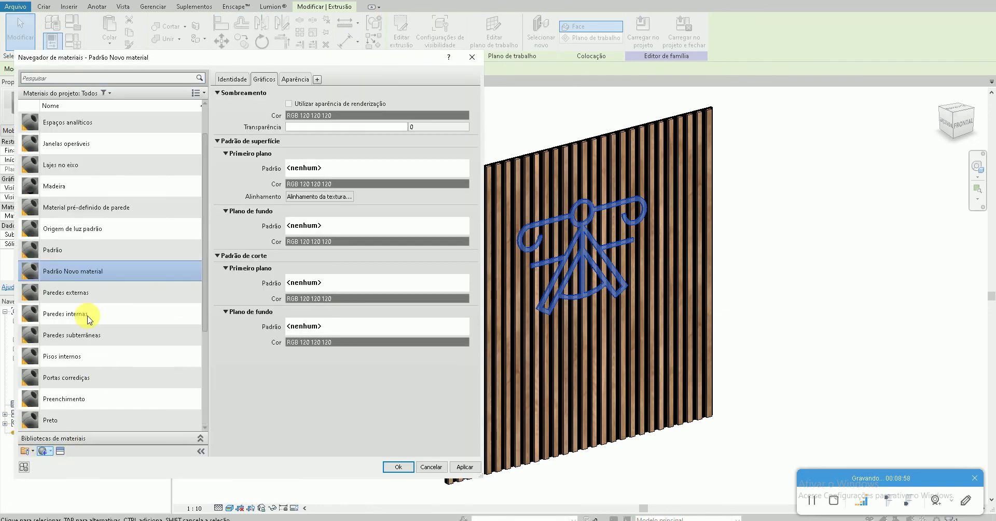
right_click(89, 271)
left_click(114, 304)
type("Bronze Me")
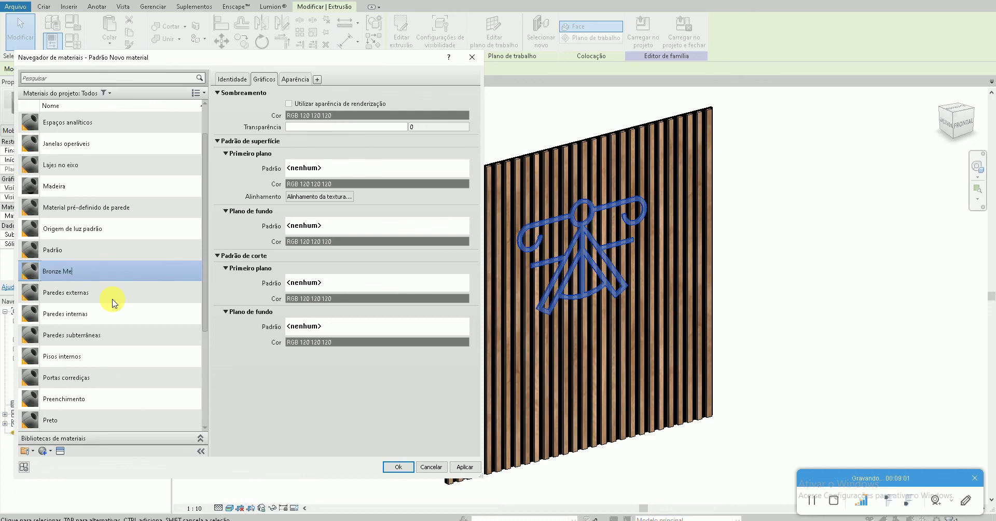
type("tal")
key("Return")
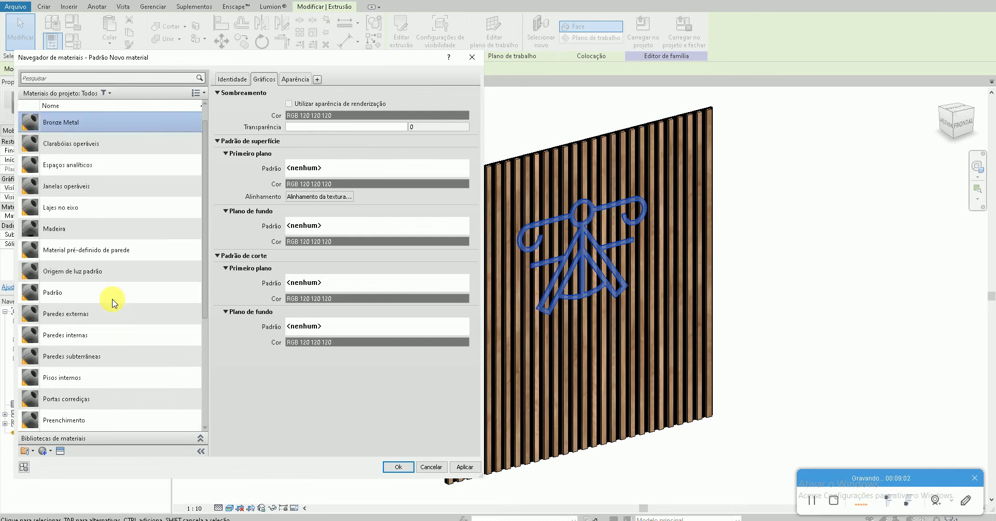
Set Bronze Metal to use its render appearance and review the appearance preview options
left_click(289, 104)
left_click(295, 78)
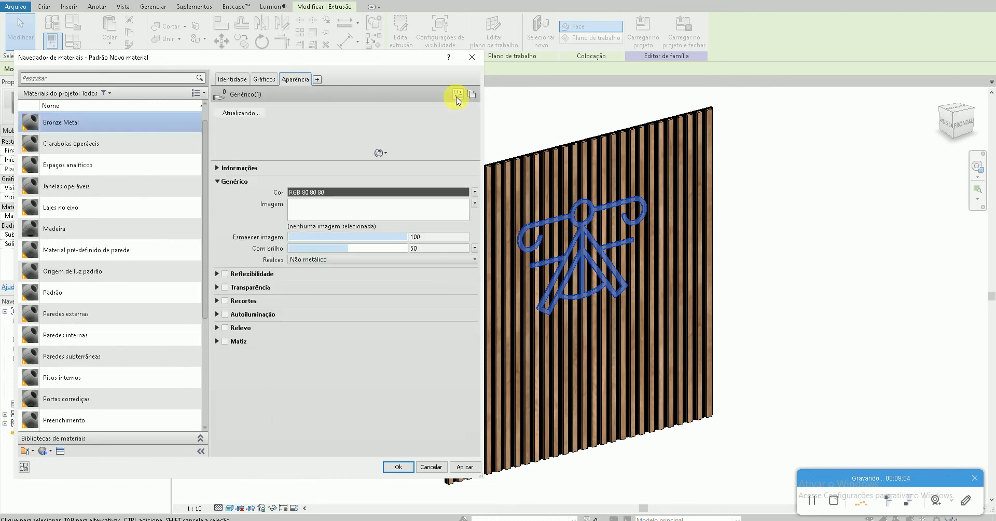
left_click(377, 153)
left_click(431, 196)
Replace Bronze Metal's appearance with the Metal library's Bronze - Polido and confirm the material
left_click(457, 94)
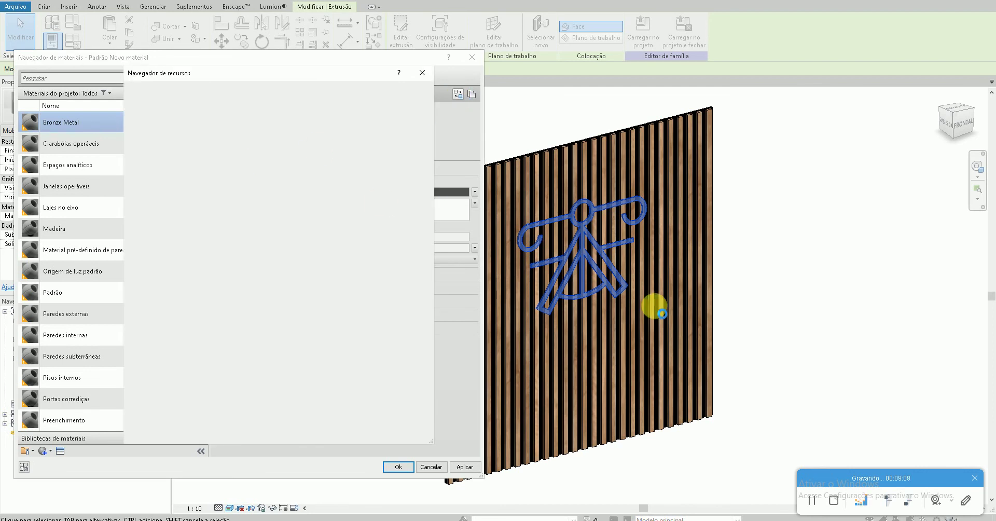
left_click(126, 144)
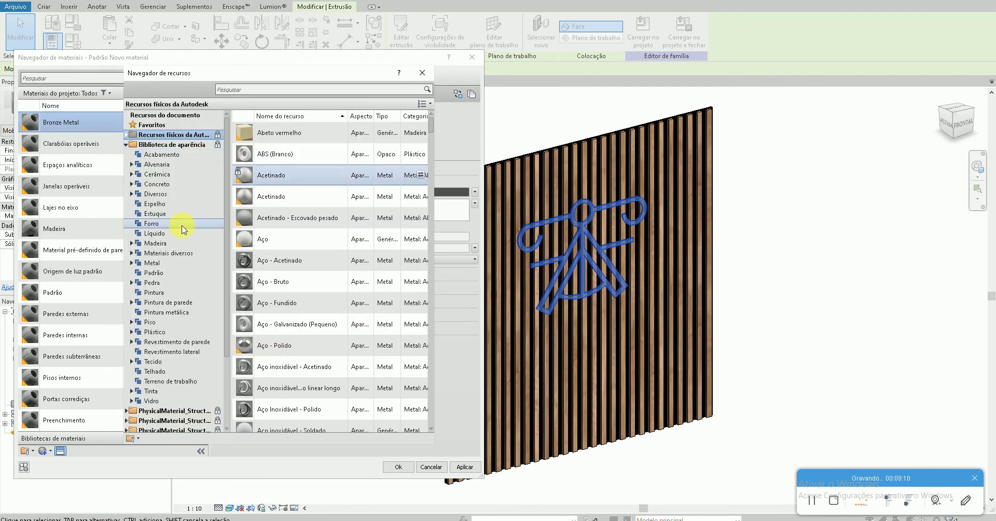
scroll(181, 253, "down", 2)
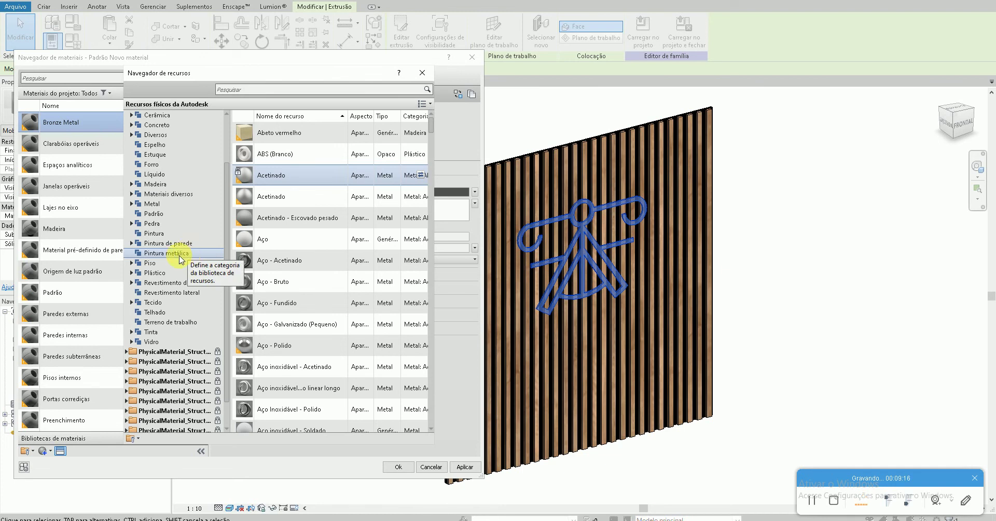
left_click(179, 204)
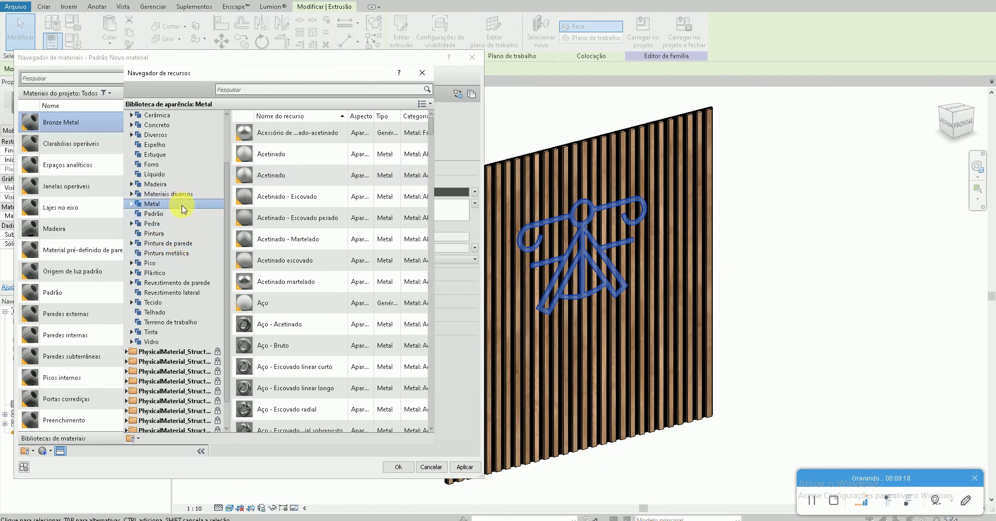
scroll(345, 296, "down", 3)
scroll(356, 312, "down", 2)
scroll(357, 311, "down", 2)
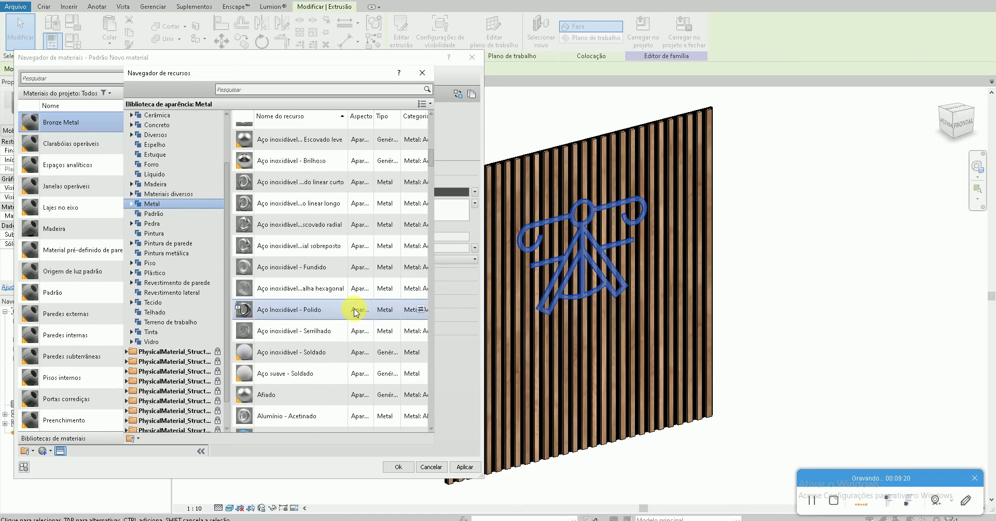
scroll(357, 311, "down", 2)
scroll(357, 312, "down", 2)
scroll(357, 312, "down", 3)
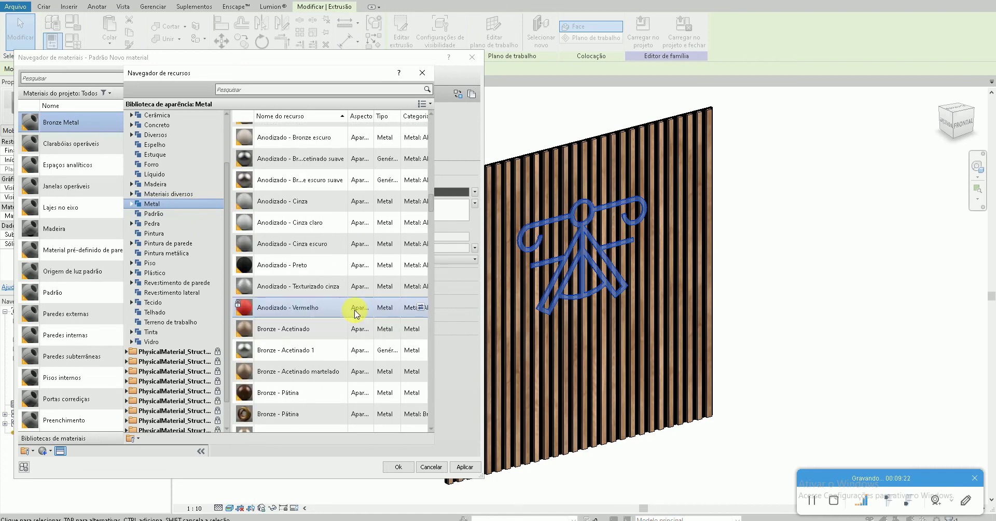
scroll(356, 349, "down", 3)
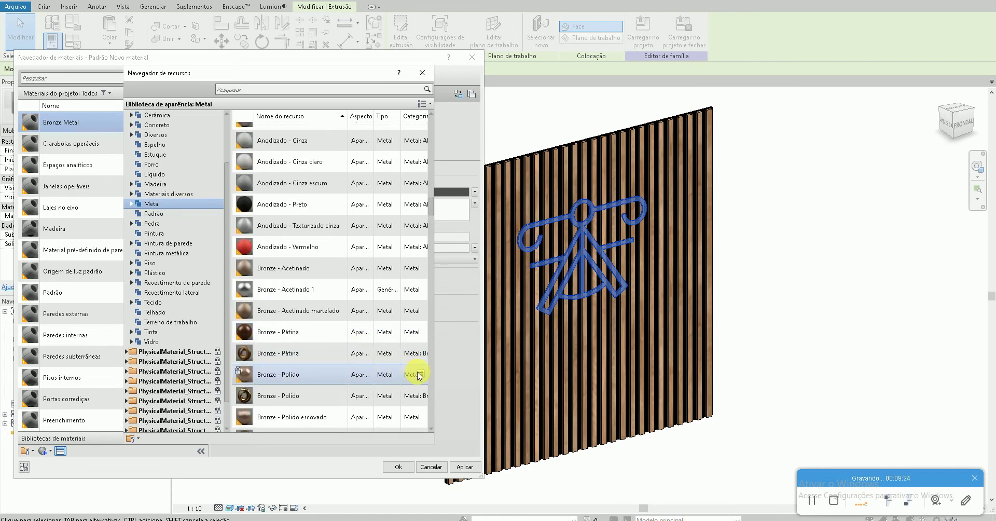
left_click(422, 374)
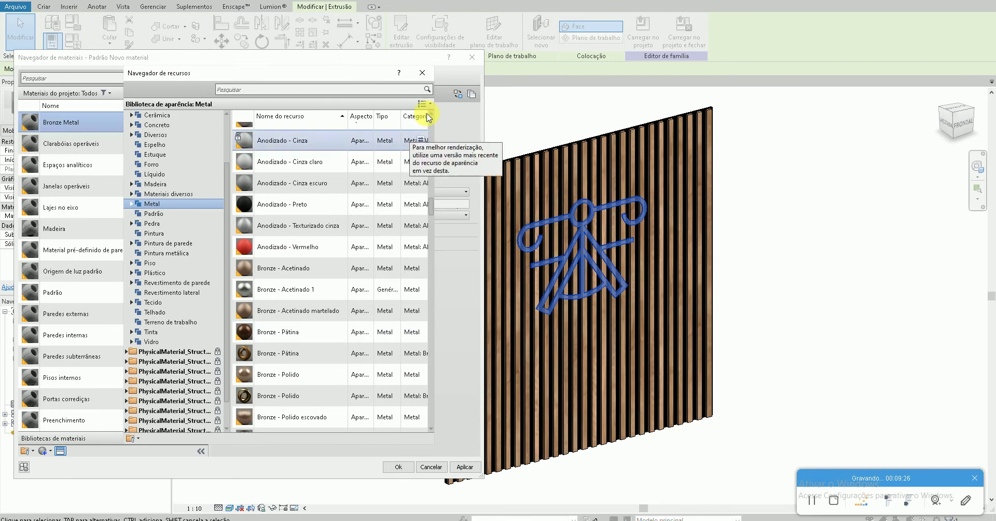
left_click(423, 73)
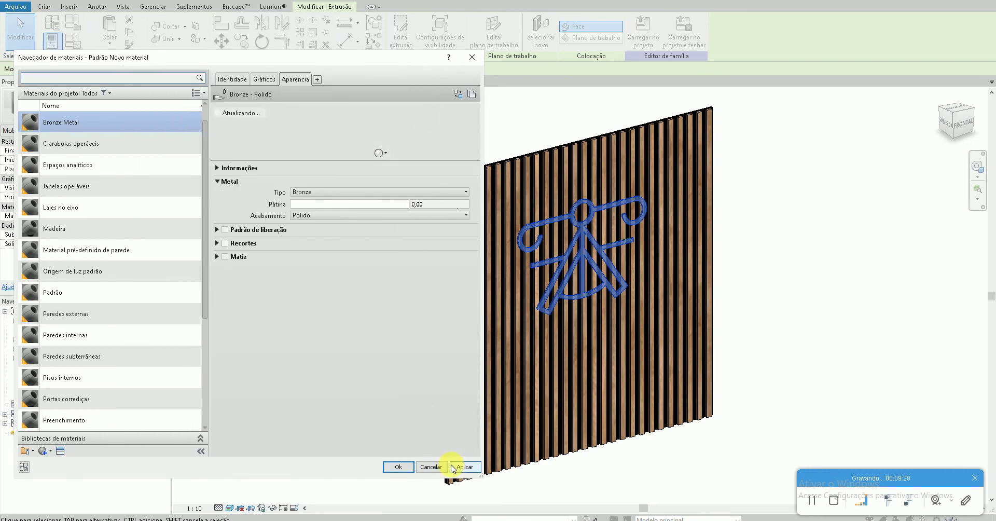
left_click(397, 467)
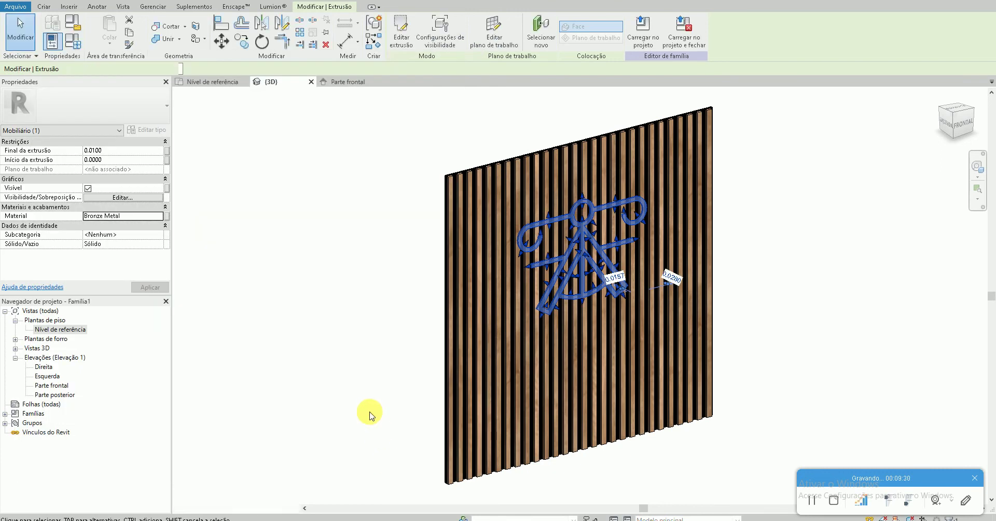
Deselect the logo, recentre the panel, and launch the Enscape live render
left_click(367, 411)
middle_click_drag(764, 262, 558, 268)
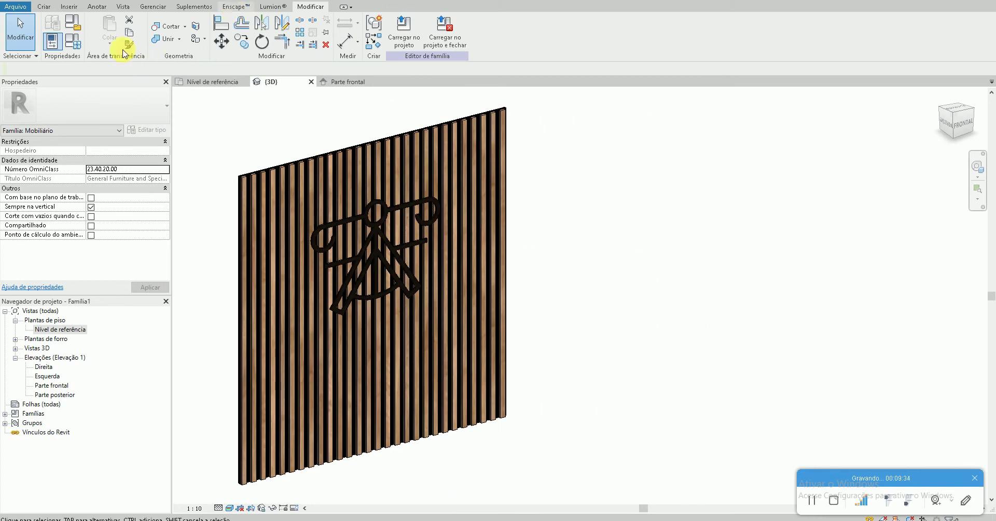
scroll(125, 52, "up", 2)
left_click(27, 38)
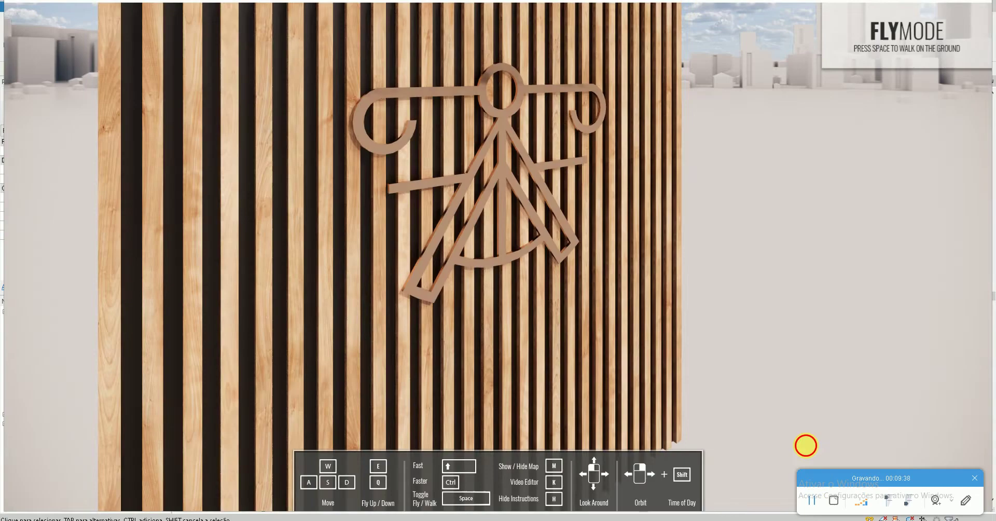
Bring the Enscape camera toward the slatted panel and turn to a centred frontal view
scroll(785, 379, "down", 3)
scroll(627, 271, "up", 3)
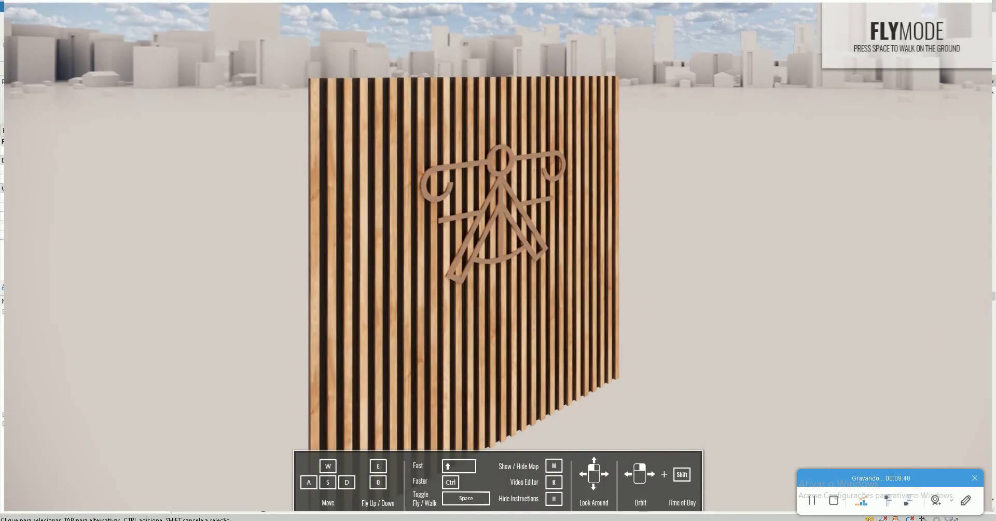
scroll(663, 337, "down", 1)
scroll(662, 336, "down", 3)
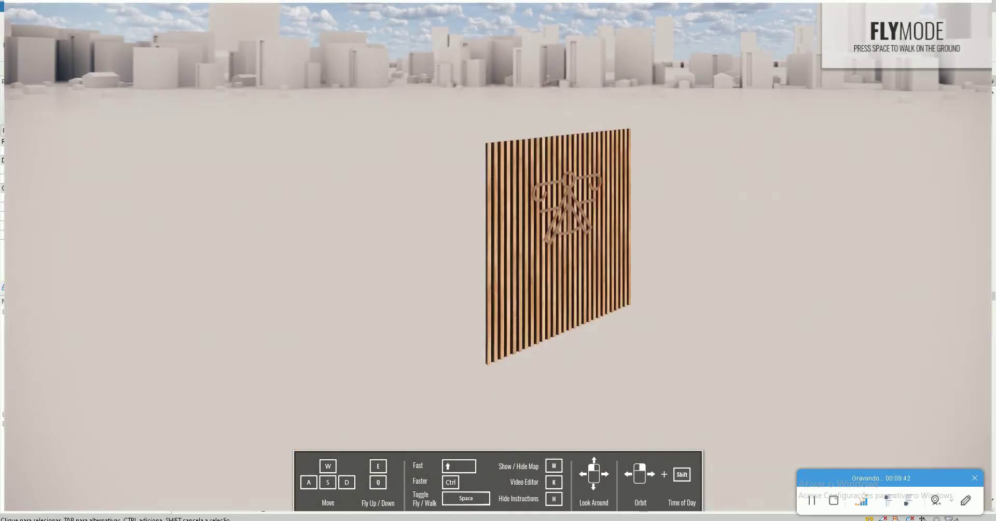
key("space")
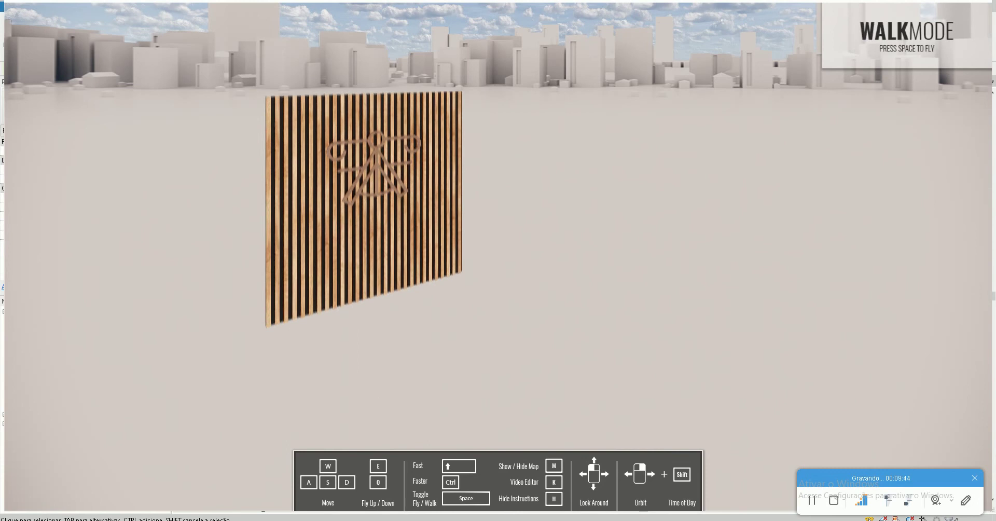
key("space")
scroll(618, 280, "up", 2)
right_click_drag(385, 277, 415, 270)
scroll(422, 267, "up", 3)
scroll(513, 288, "down", 3)
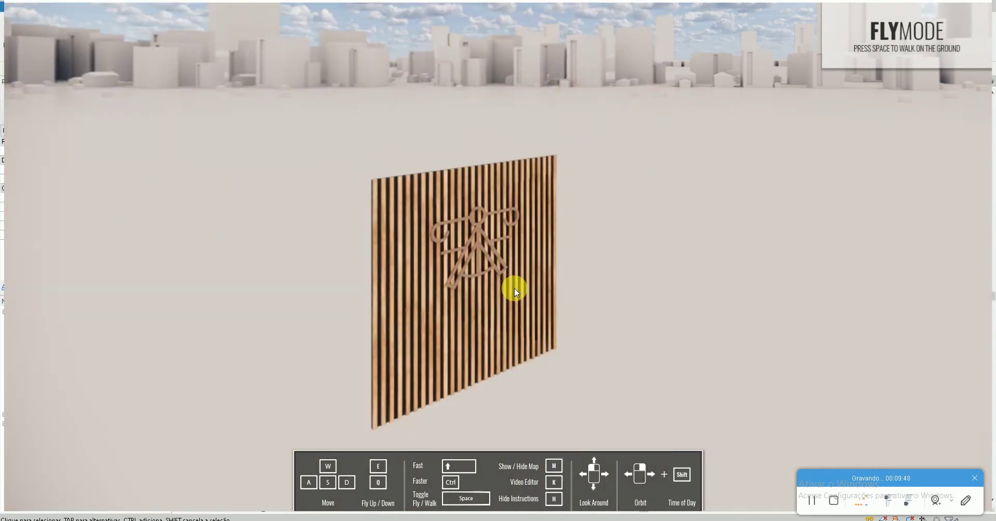
right_click_drag(457, 380, 468, 271)
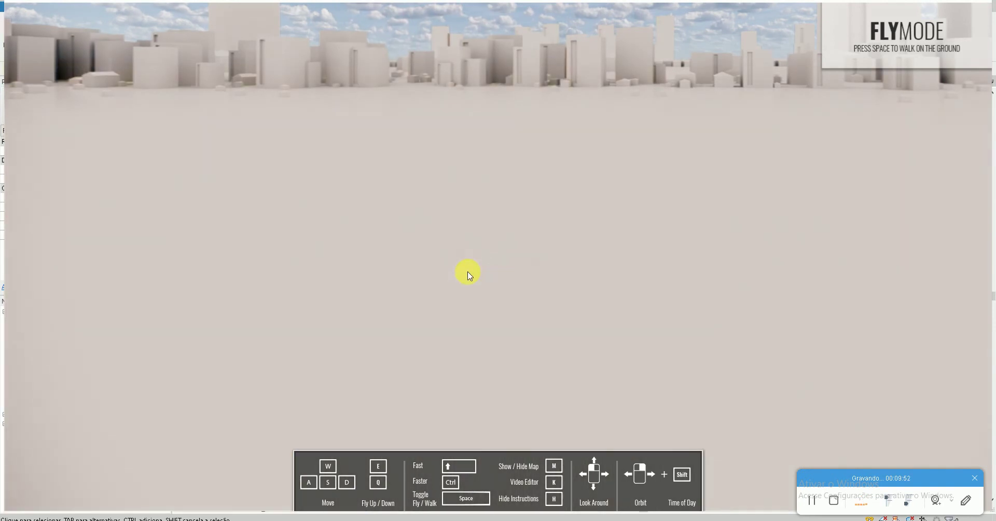
key("space")
key("space")
left_click_drag(601, 269, 603, 210)
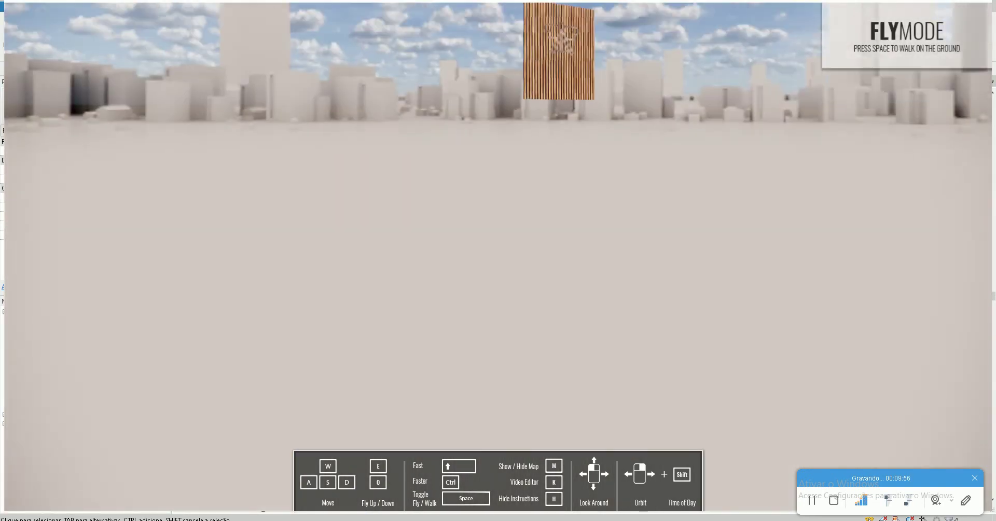
Fly forward, raise and lower the camera to view the whole panel and logo
key("w")
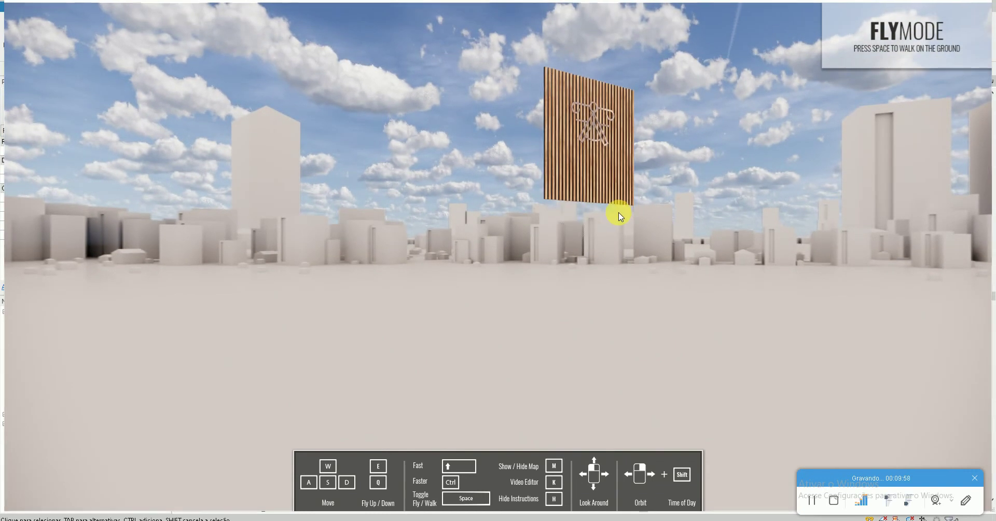
key("e")
left_click_drag(611, 292, 467, 340)
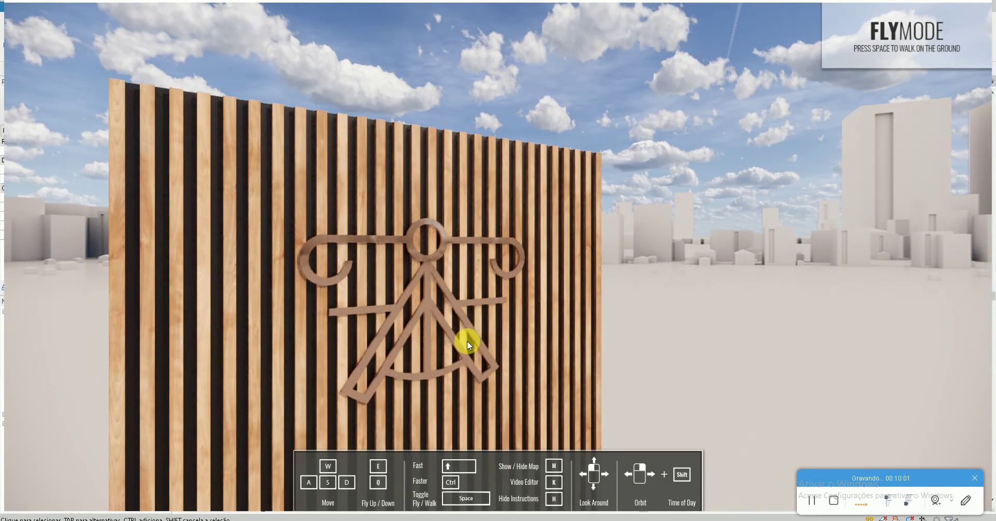
right_click_drag(467, 341, 472, 337)
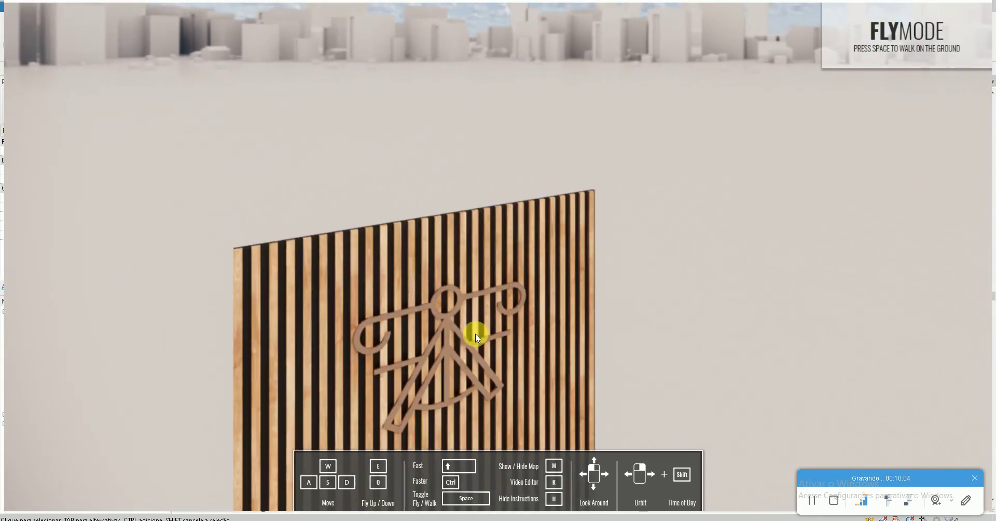
key("q")
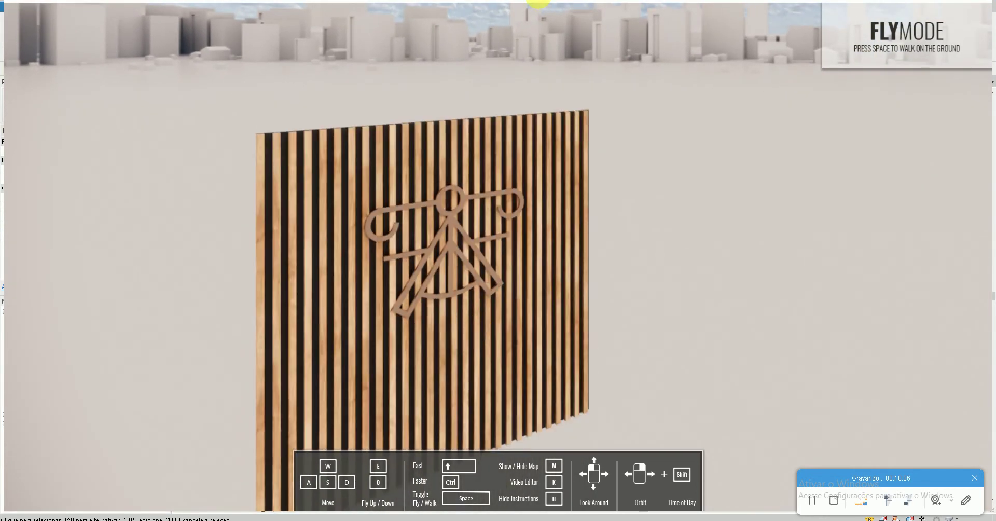
key("q")
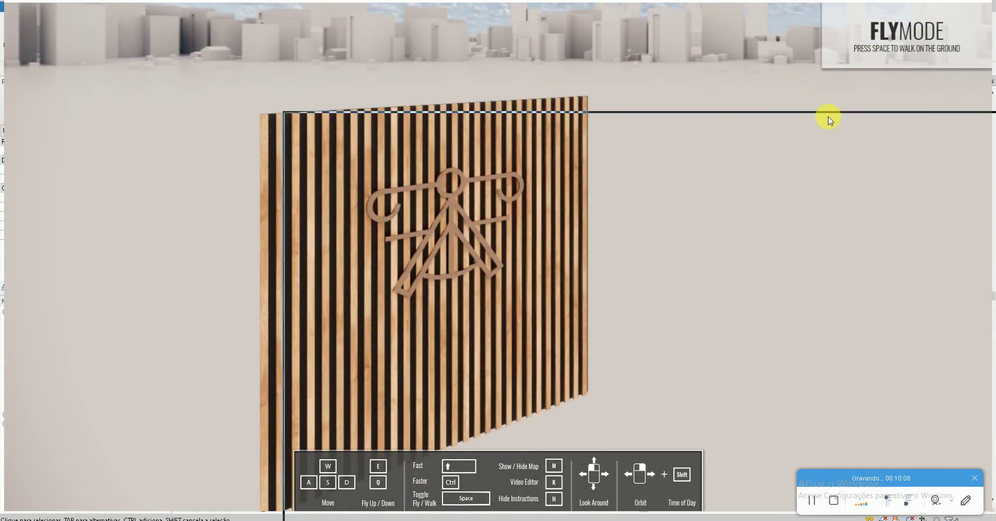
Dock Enscape on the right half beside Revit, view two more angles, then close it
left_click_drag(542, 1, 993, 116)
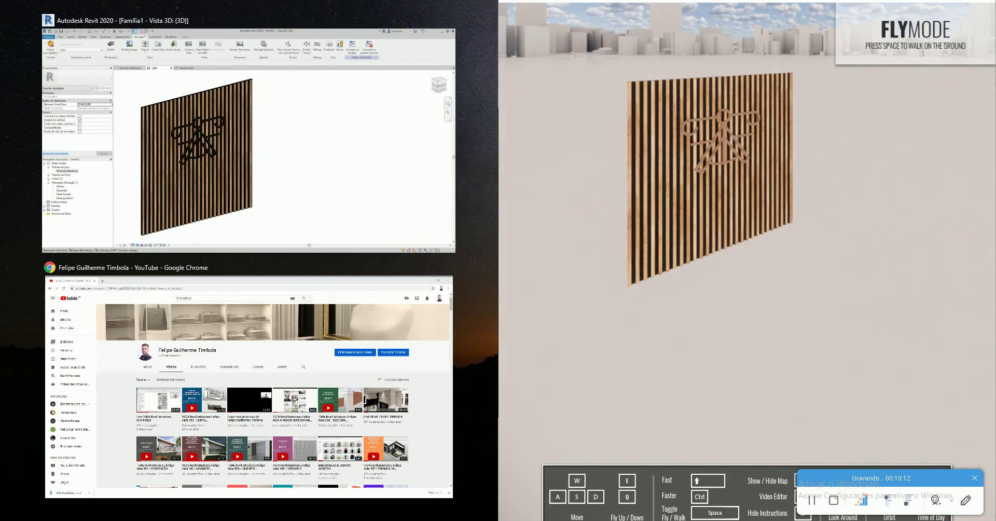
left_click(330, 178)
scroll(703, 160, "up", 3)
left_click_drag(704, 186, 678, 172)
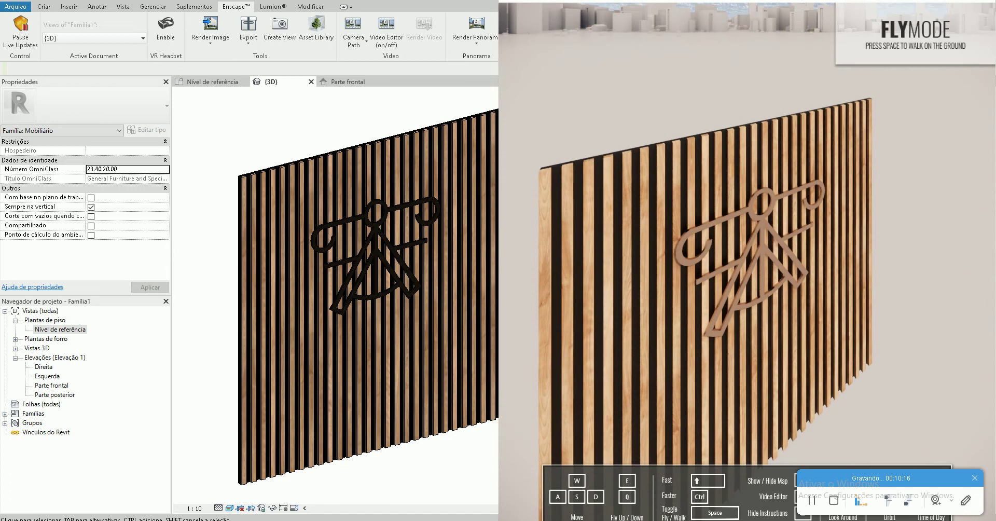
left_click_drag(698, 221, 724, 186)
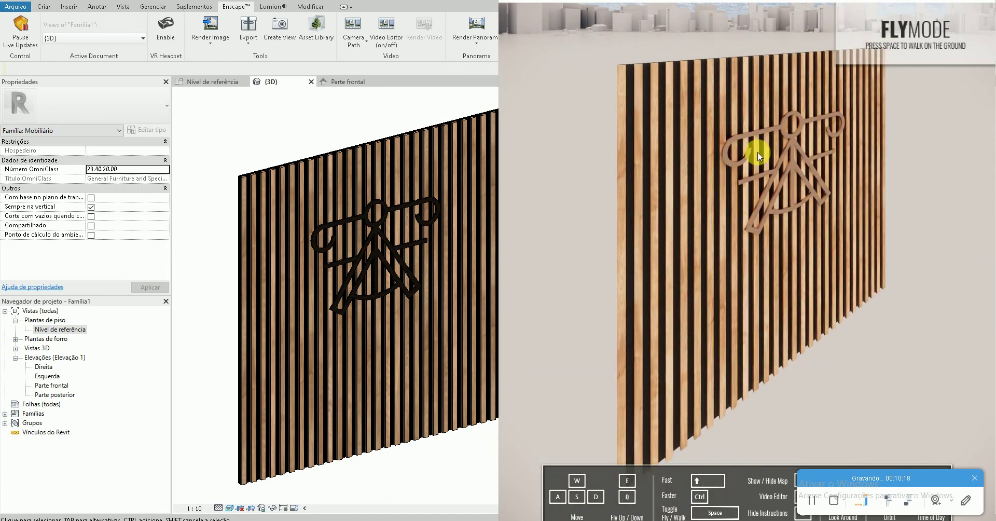
left_click(392, 241)
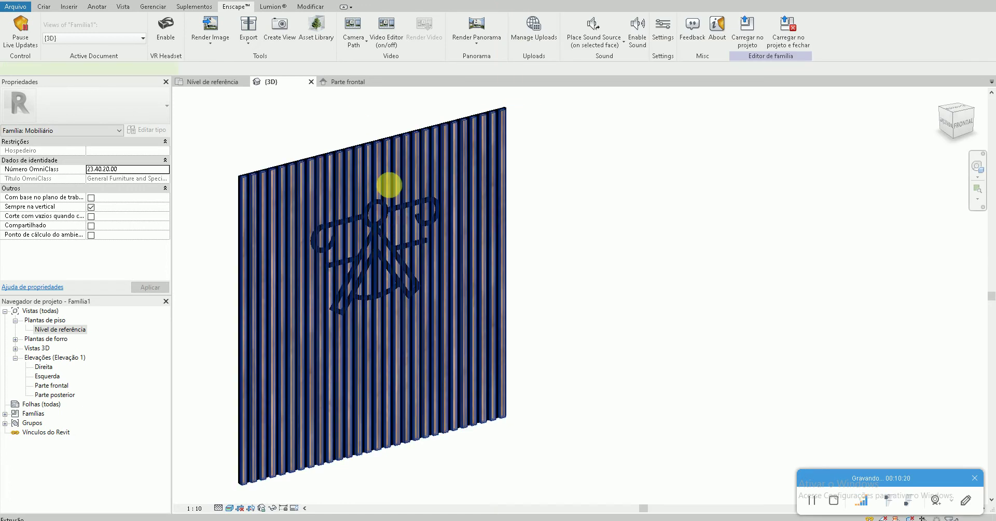
Change the logo extrusion's end from 0.0100 to 0.0250 in Properties and apply
left_click(382, 200)
key("Escape")
left_click(313, 214)
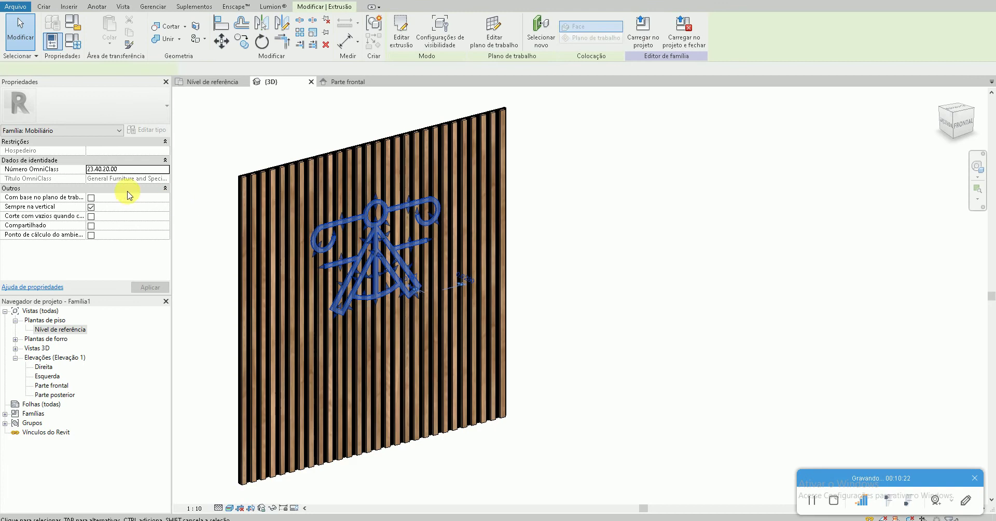
left_click_drag(110, 151, 93, 150)
type("250")
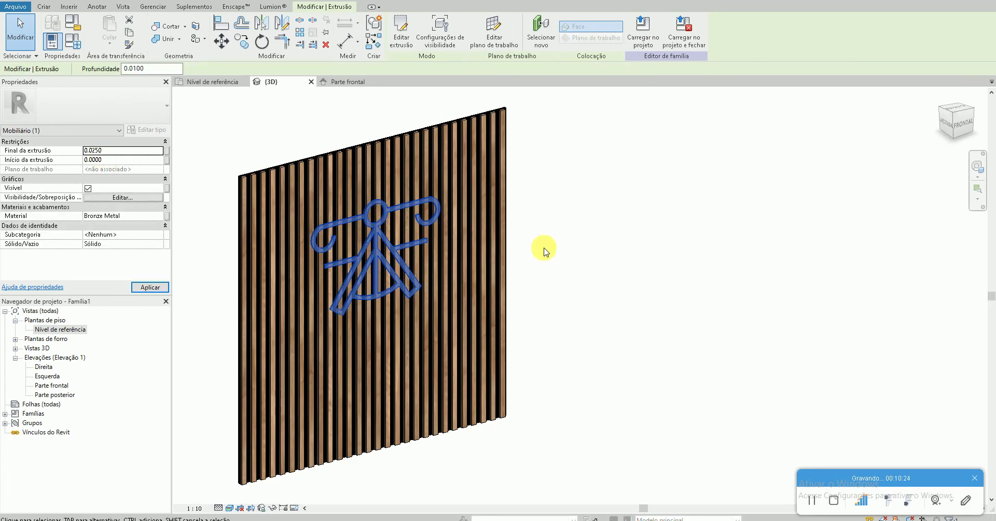
left_click(574, 260)
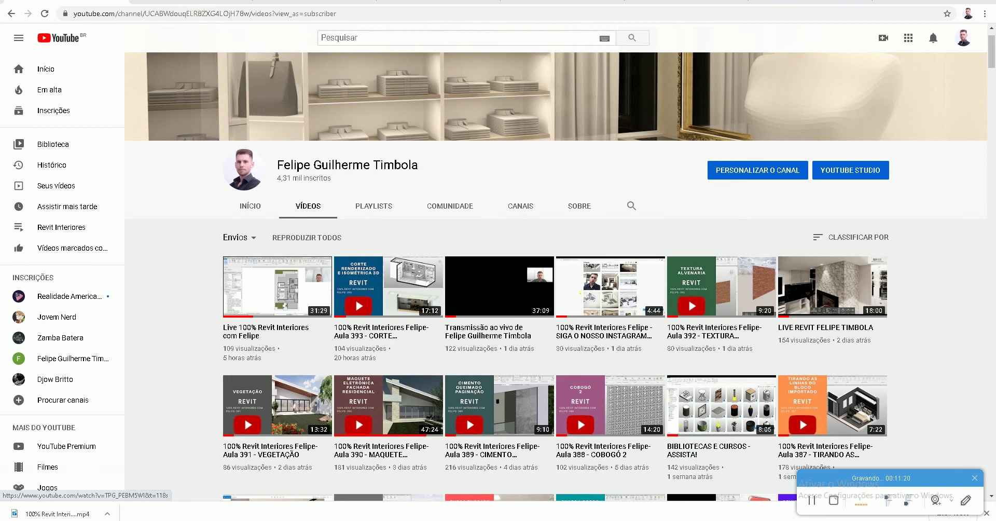
Switch from the YouTube channel tab to the author's Instagram profile
key("ctrl+Tab")
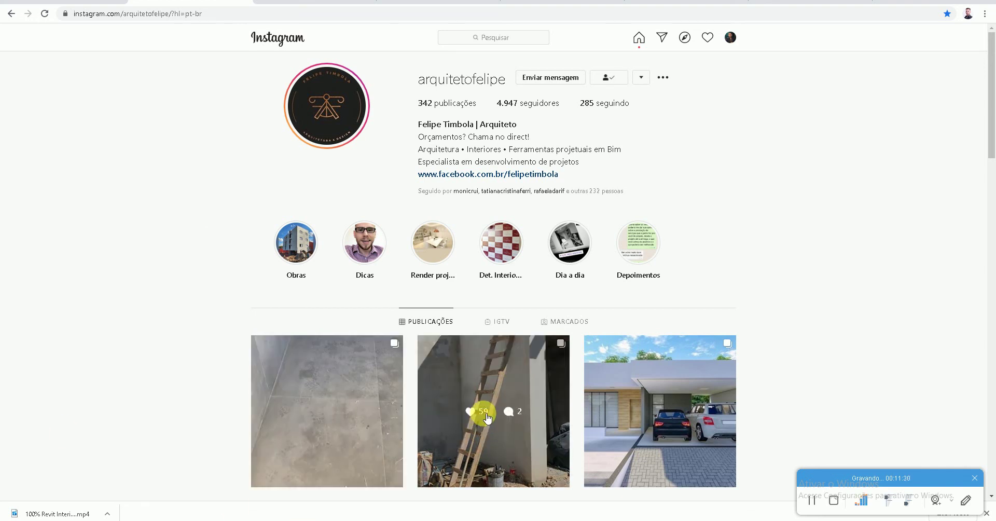
Scroll through the Instagram post grid, then move to the architecture Facebook page tab
scroll(215, 342, "down", 2)
scroll(519, 364, "down", 2)
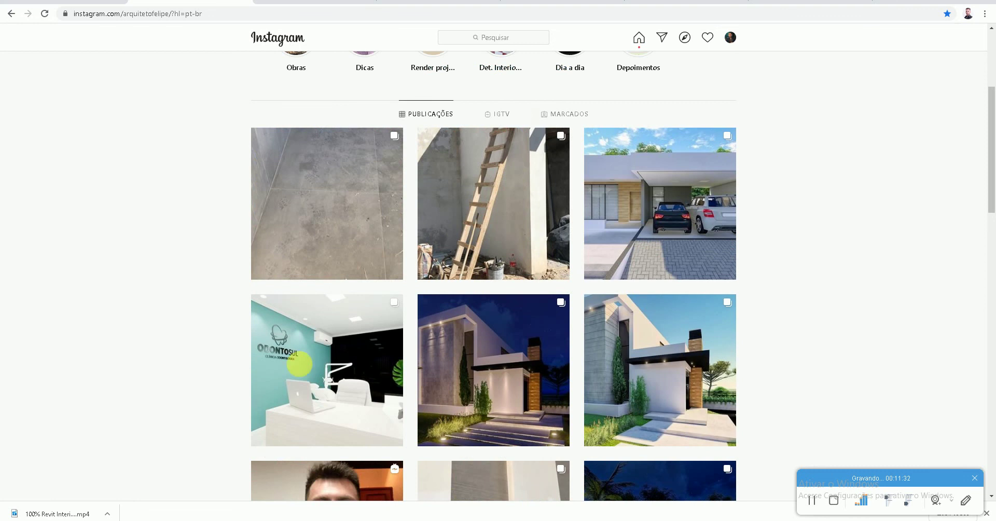
scroll(260, 371, "down", 2)
scroll(148, 376, "down", 2)
scroll(148, 376, "down", 1)
scroll(148, 374, "down", 1)
scroll(156, 369, "down", 2)
scroll(165, 370, "down", 2)
scroll(167, 370, "down", 3)
scroll(312, 347, "down", 3)
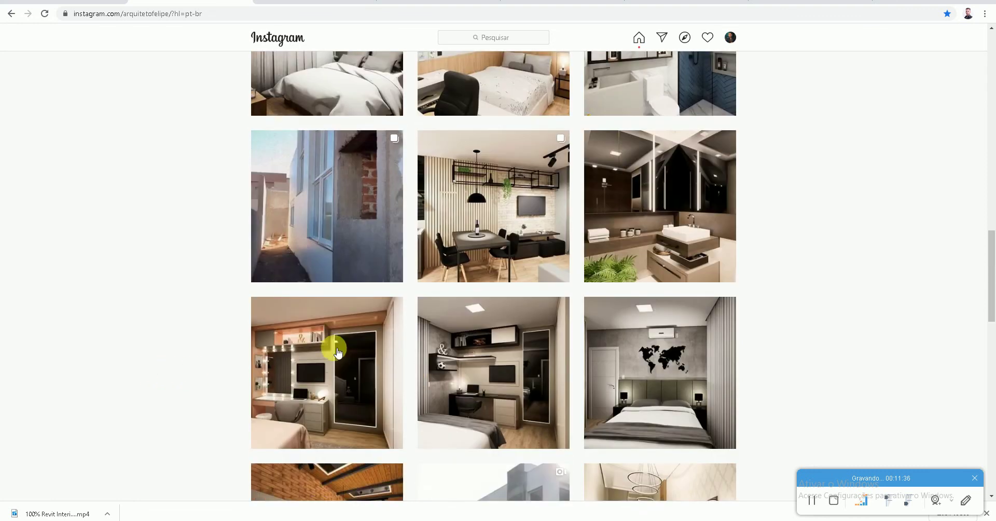
scroll(265, 324, "down", 3)
left_click(285, 2)
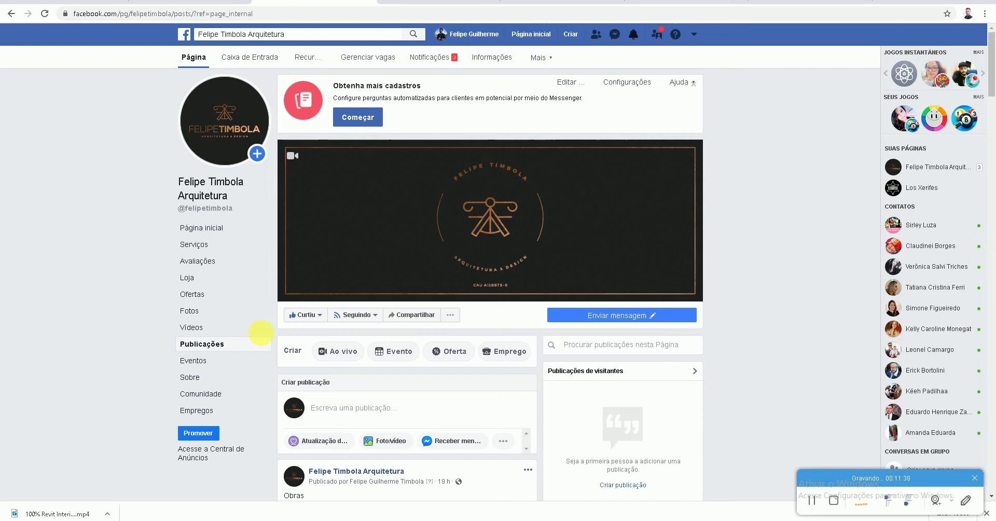
Scroll through the Facebook page's posts, then go back to the Revit-families Instagram profile
scroll(234, 332, "down", 4)
scroll(207, 336, "down", 2)
scroll(198, 339, "down", 2)
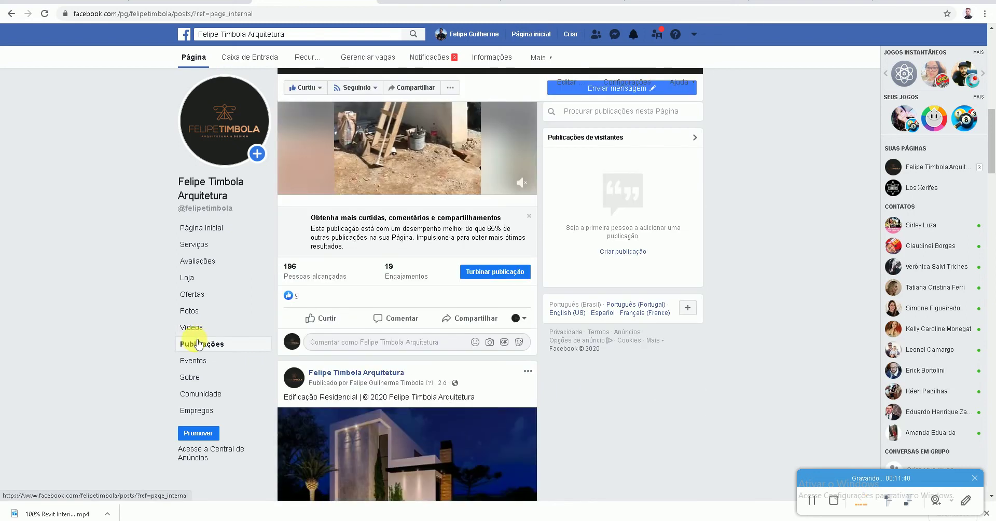
scroll(192, 339, "down", 2)
scroll(182, 343, "down", 1)
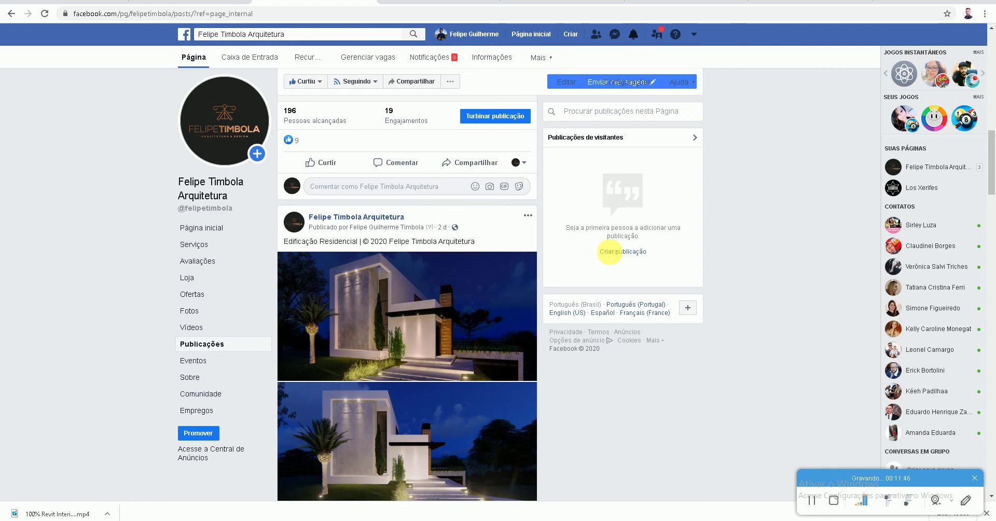
scroll(405, 312, "down", 1)
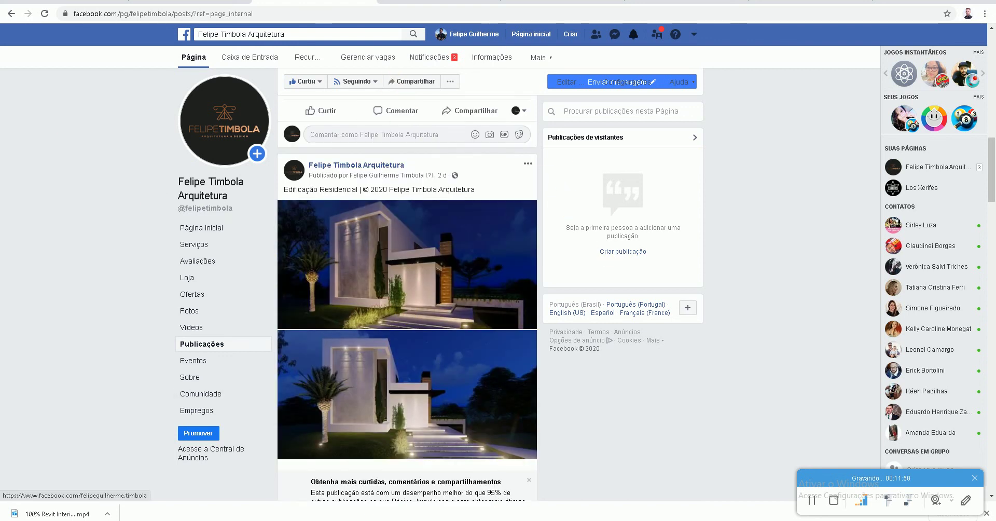
key("alt+Left")
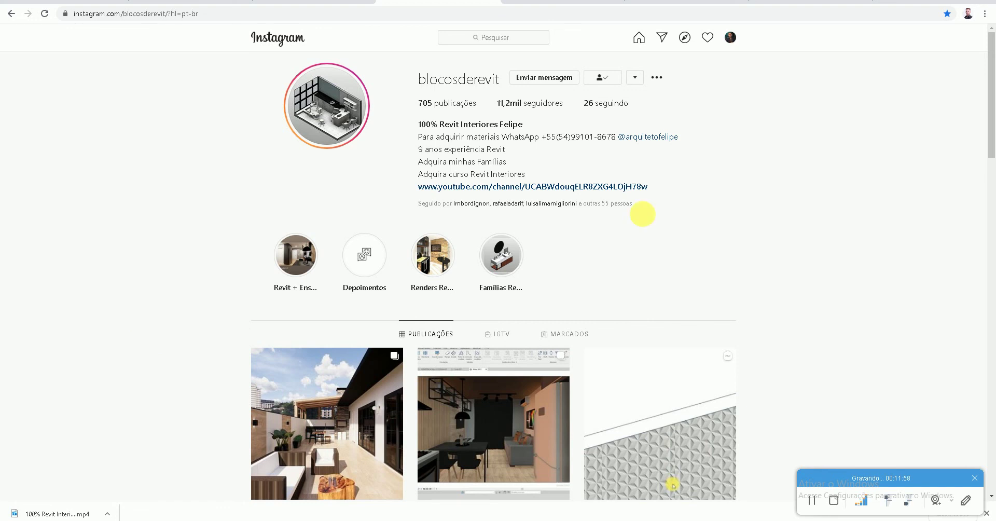
Scroll the Revit-families Instagram grid, return to the top, and move to the Facebook group tab
scroll(311, 218, "down", 1)
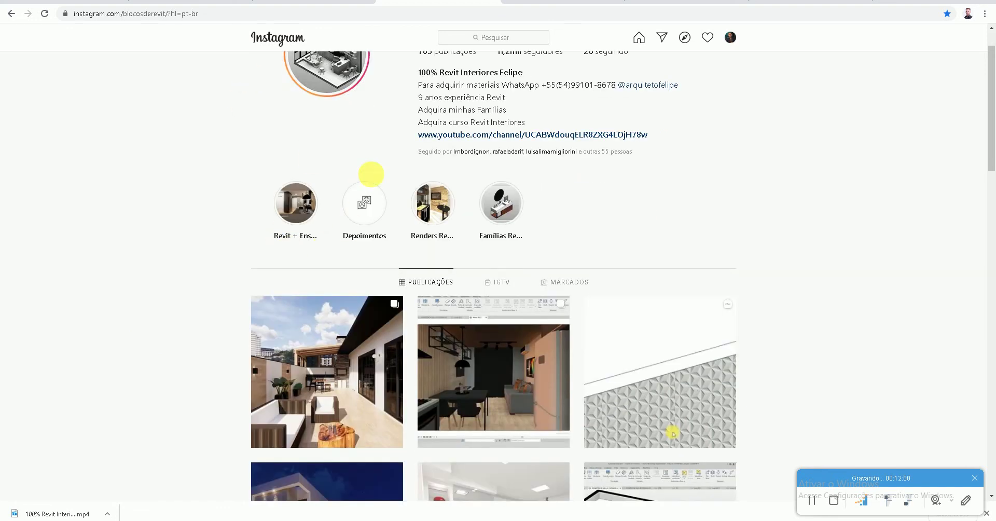
scroll(437, 209, "down", 1)
scroll(597, 288, "down", 2)
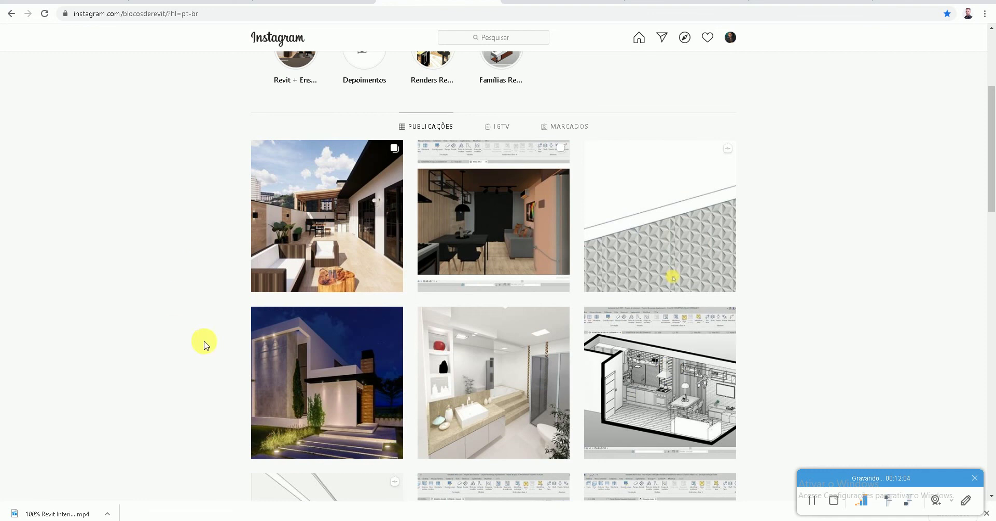
scroll(382, 311, "down", 3)
scroll(357, 327, "down", 5)
scroll(271, 323, "down", 3)
scroll(267, 324, "down", 5)
scroll(262, 327, "down", 3)
scroll(261, 324, "down", 3)
scroll(261, 324, "down", 3)
scroll(262, 325, "down", 3)
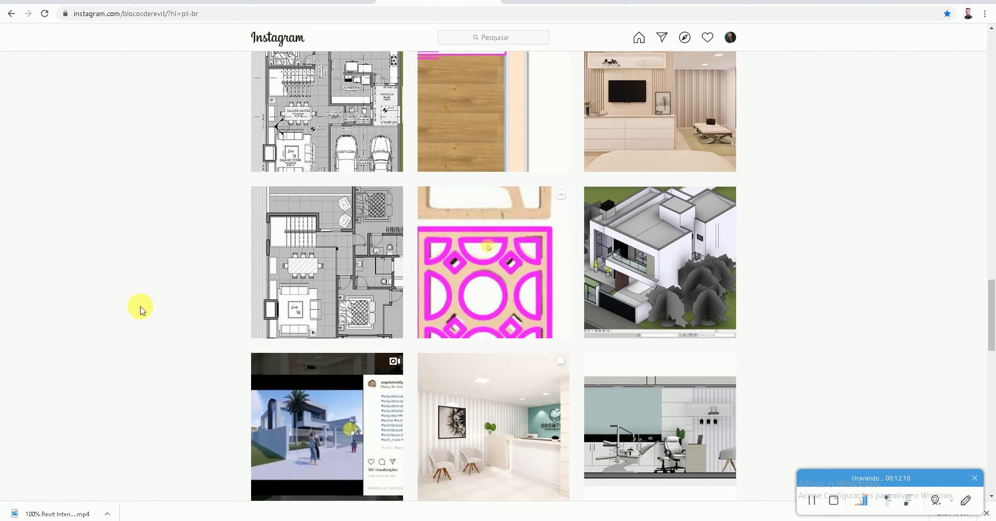
scroll(142, 307, "down", 3)
scroll(141, 308, "down", 4)
scroll(142, 309, "down", 3)
scroll(140, 309, "down", 4)
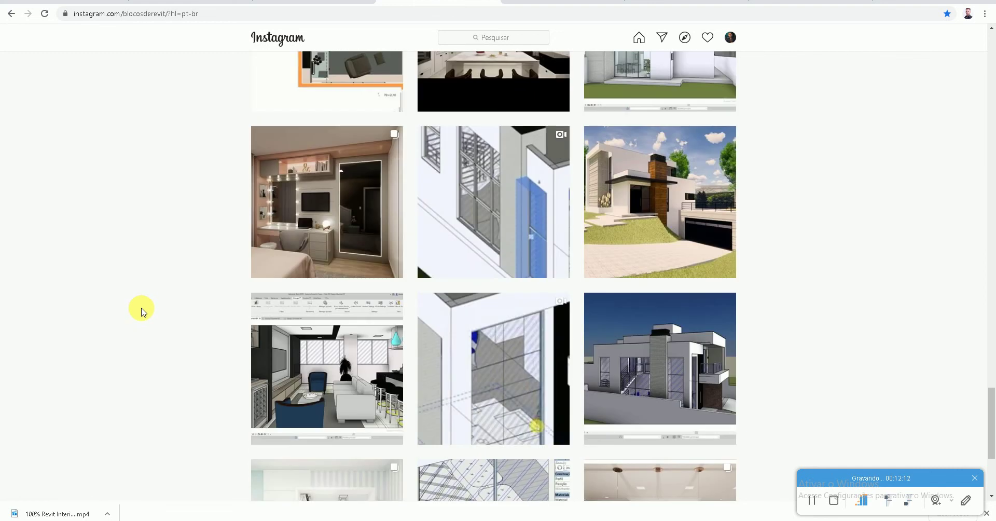
scroll(166, 308, "down", 3)
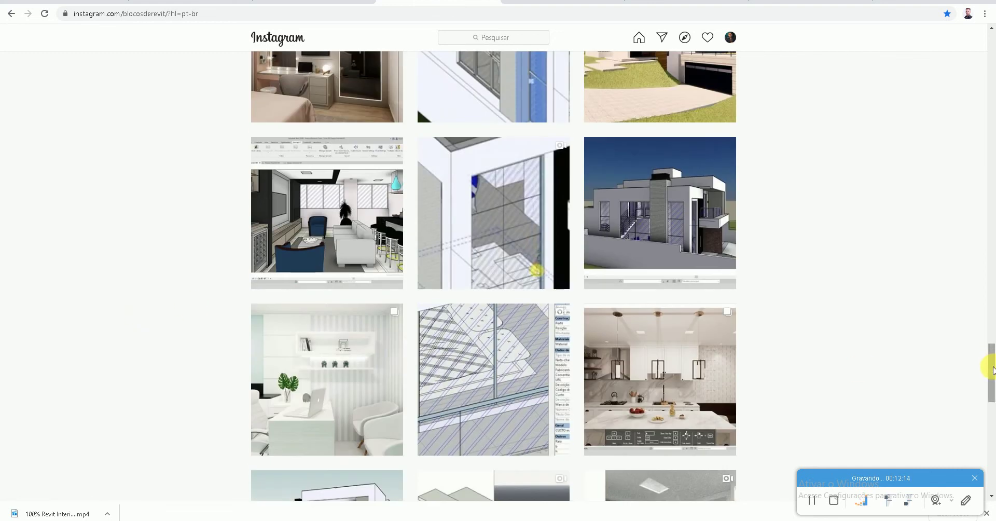
left_click_drag(988, 366, 985, 18)
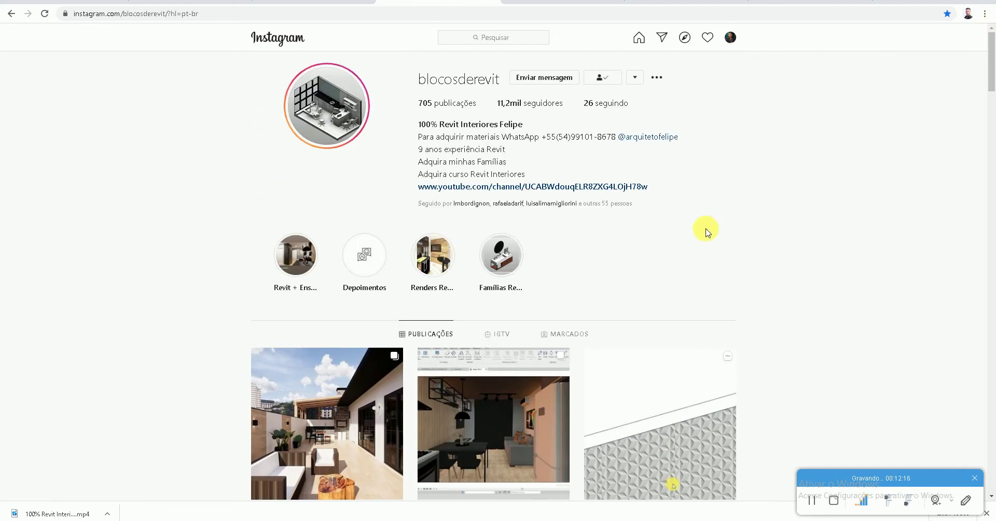
left_click(563, 2)
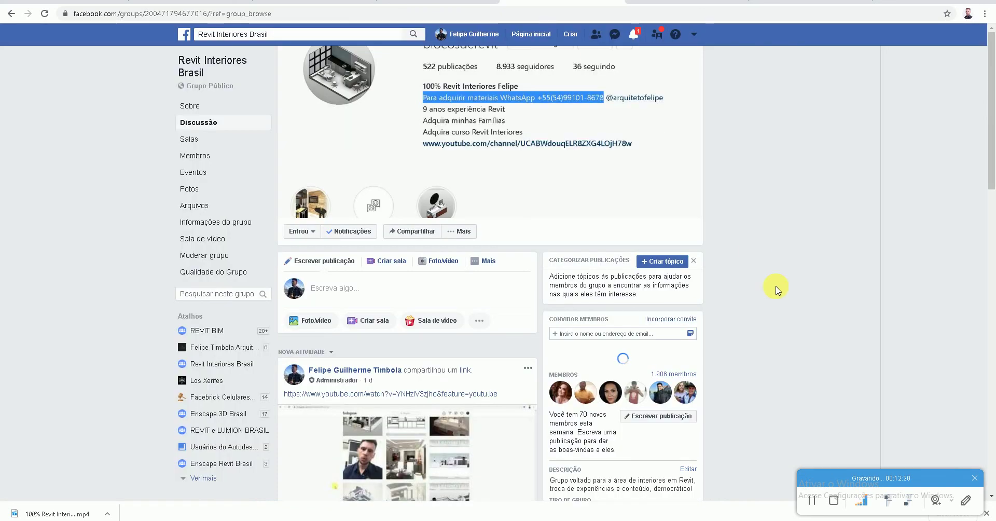
Leave the Revit Interiores Brasil group for the LinkedIn profile tab
scroll(775, 289, "down", 1)
scroll(773, 288, "up", 1)
left_click(657, 5)
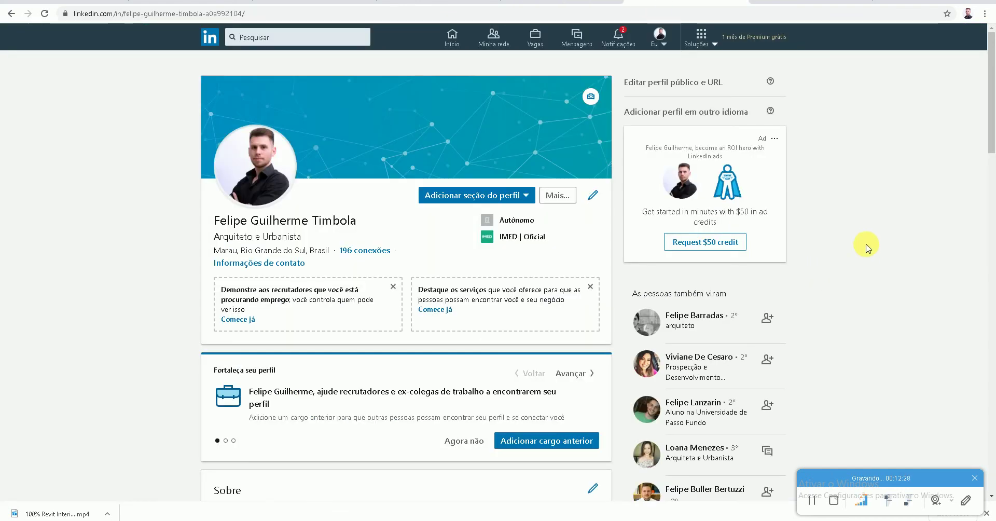
Switch from the LinkedIn profile to the Twitter profile tab
left_click(809, 5)
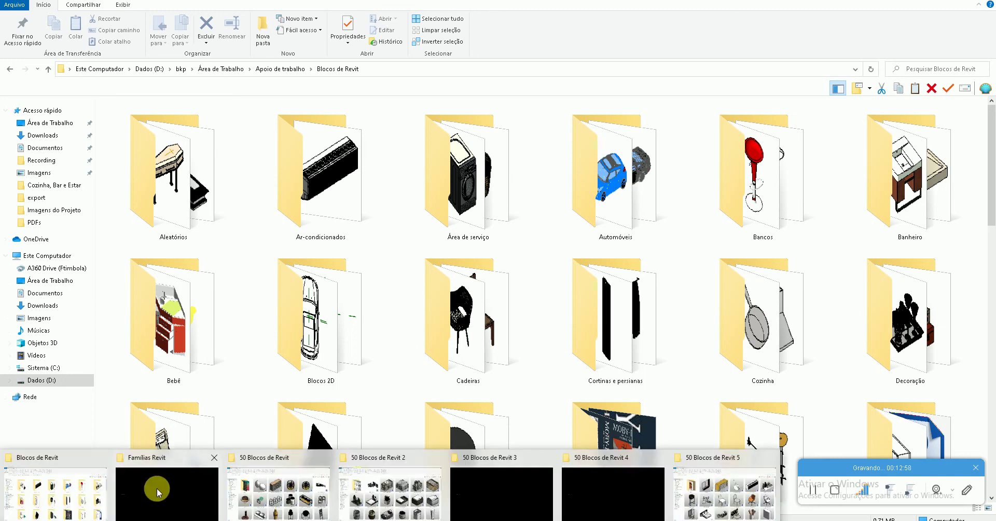
Preview the Famílias Revit library and the 50 Blocos de Revit folders 1 through 5
left_click(140, 491)
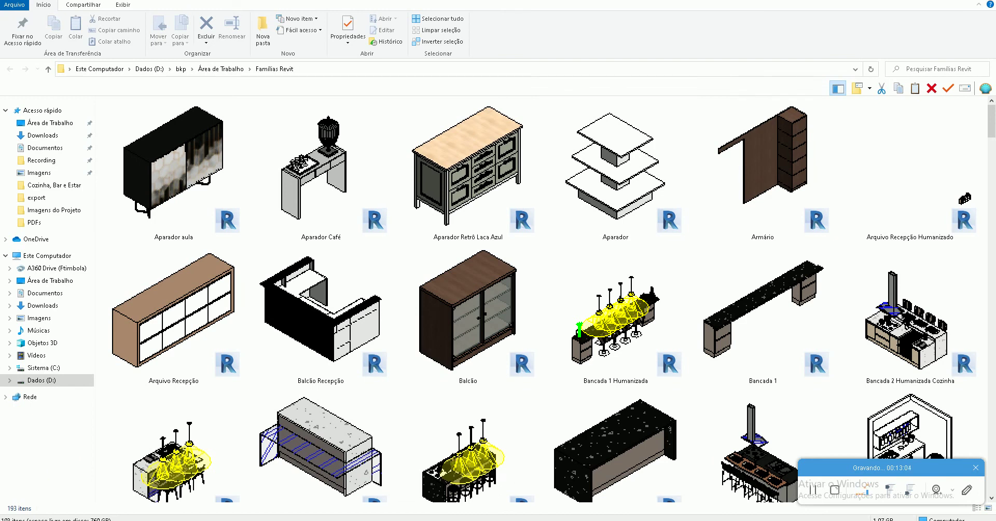
left_click(260, 501)
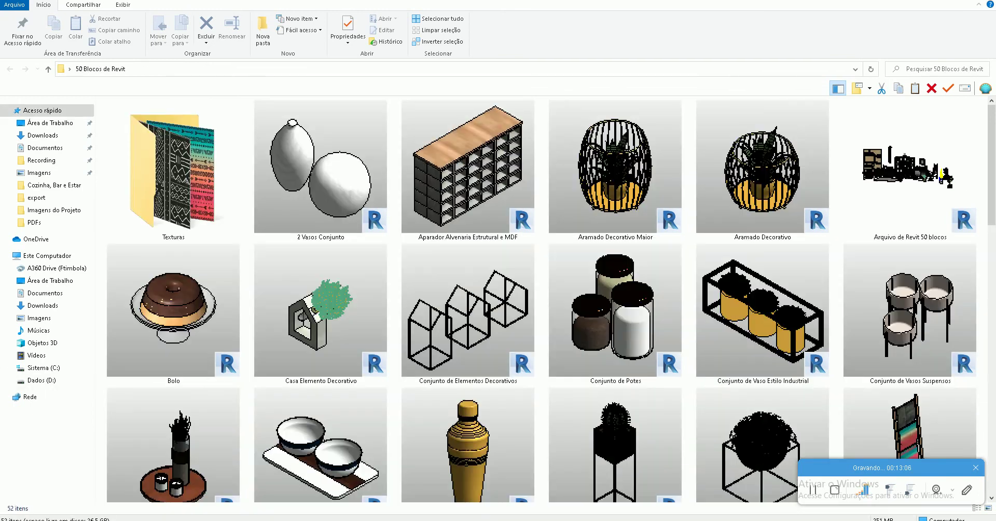
left_click(369, 493)
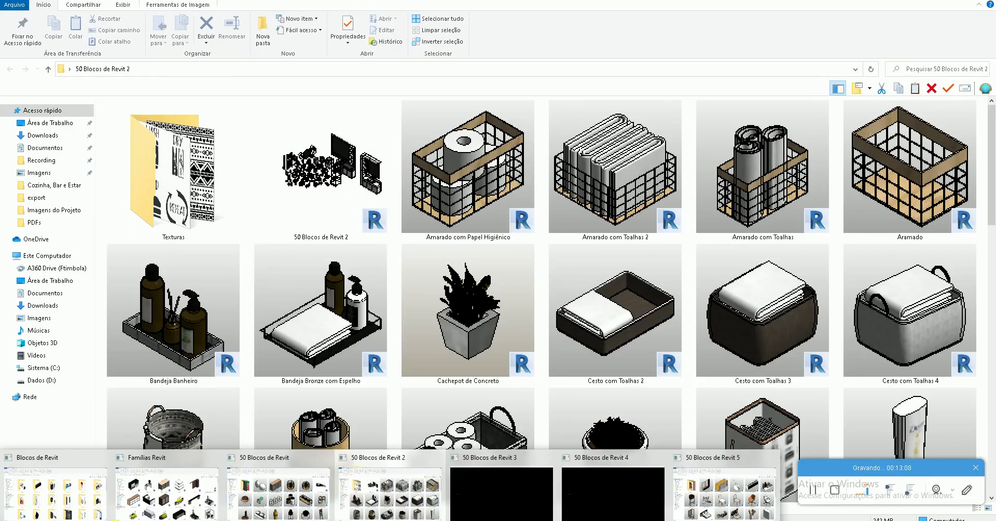
left_click(482, 498)
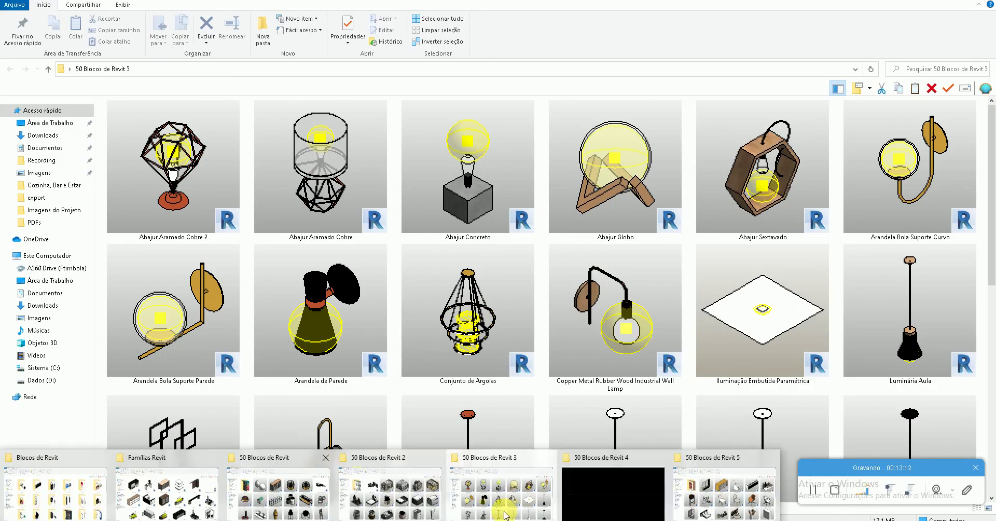
left_click(168, 514)
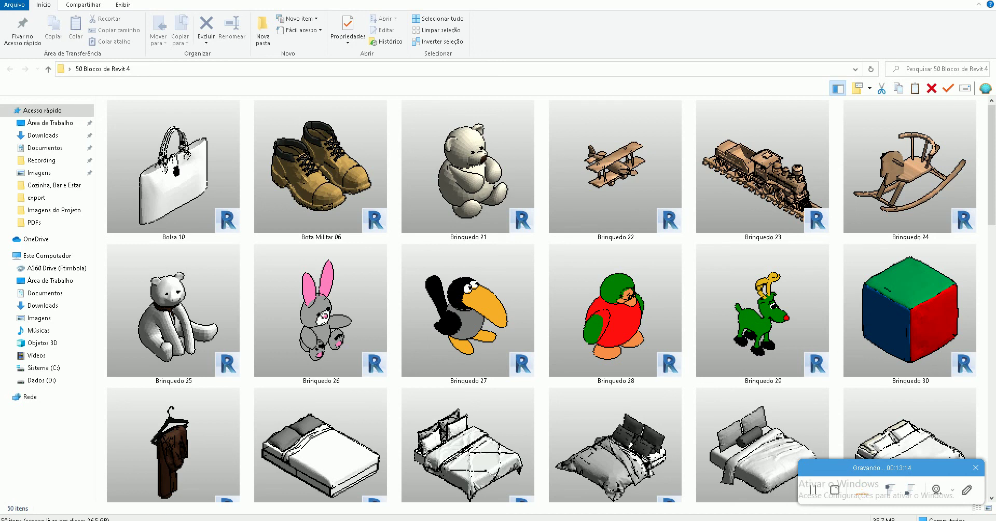
left_click(698, 479)
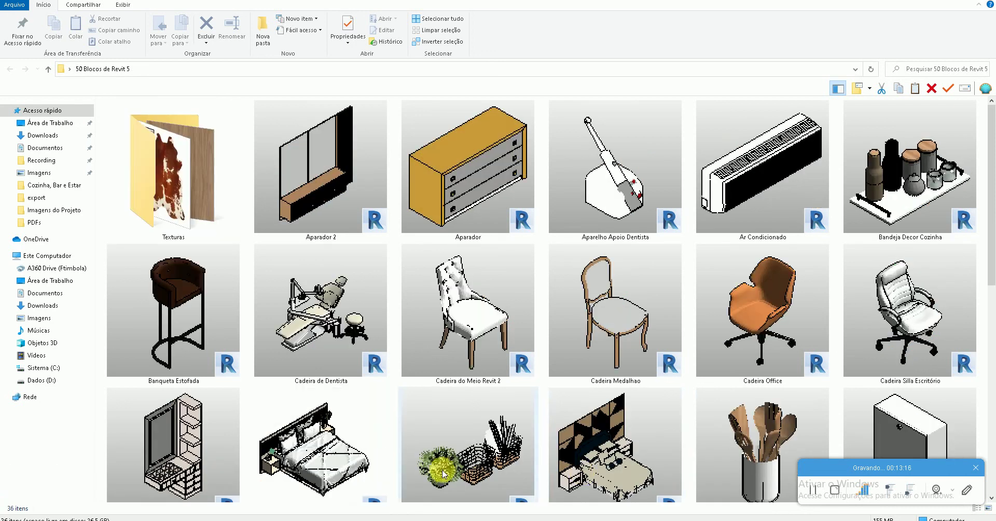
scroll(234, 445, "down", 8)
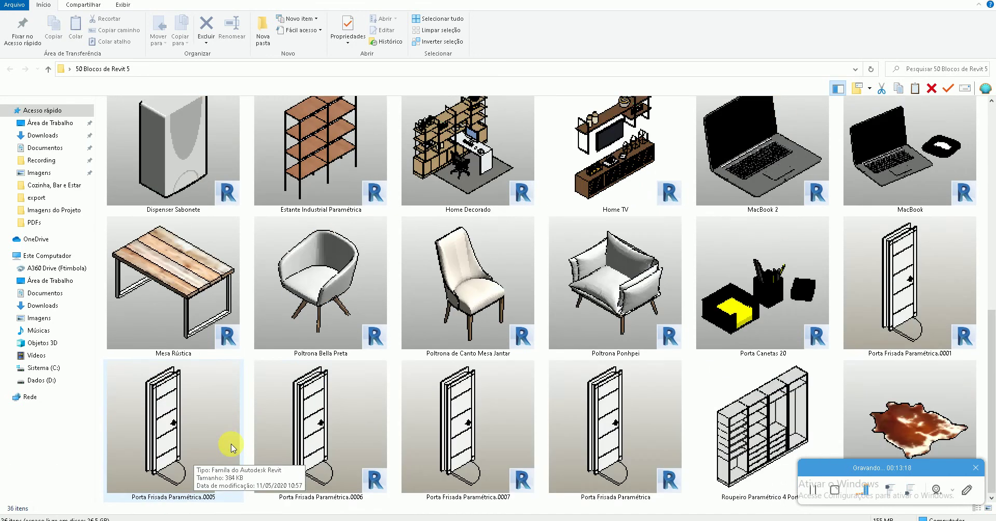
scroll(231, 447, "up", 8)
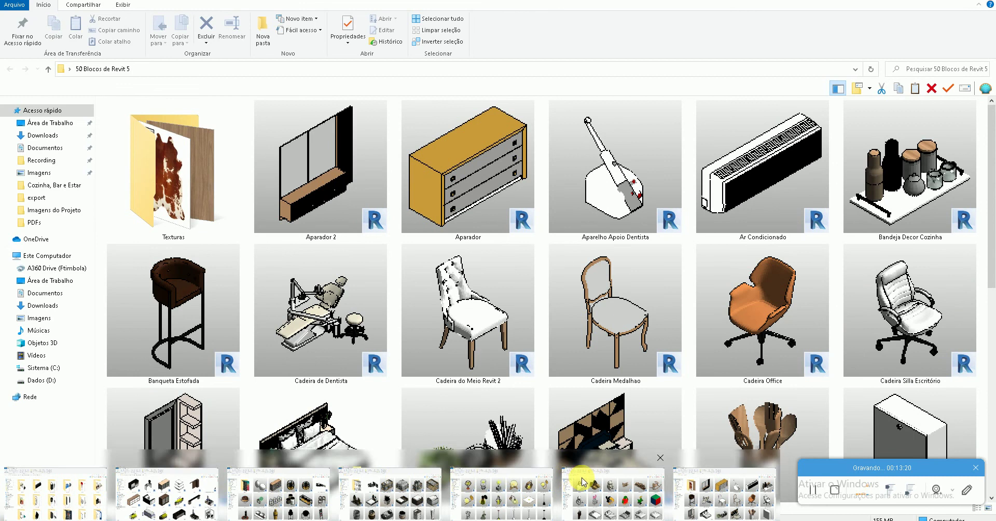
Revisit the 50 Blocos de Revit 4 folder, then open the Dados (D:) drive
left_click(574, 474)
scroll(574, 452, "down", 10)
scroll(574, 449, "down", 5)
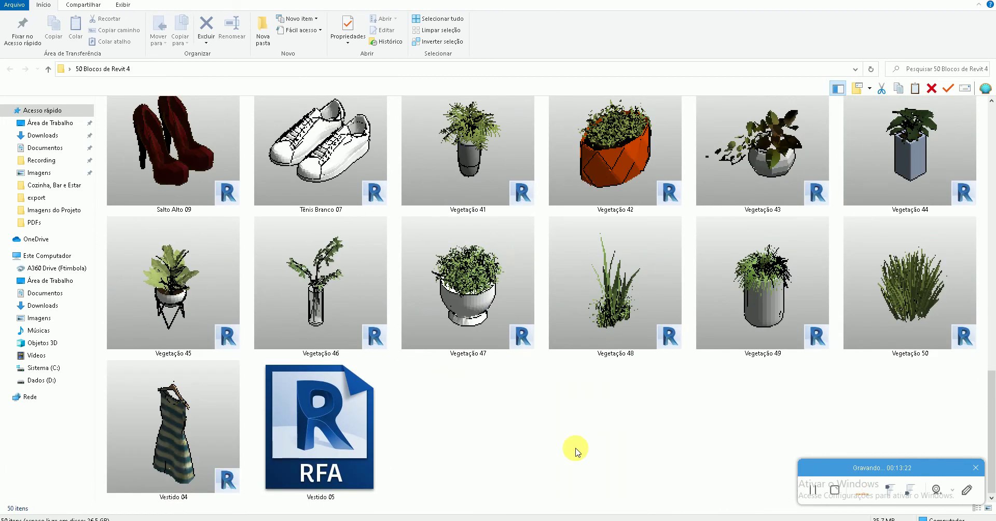
scroll(574, 449, "up", 3)
scroll(575, 451, "up", 8)
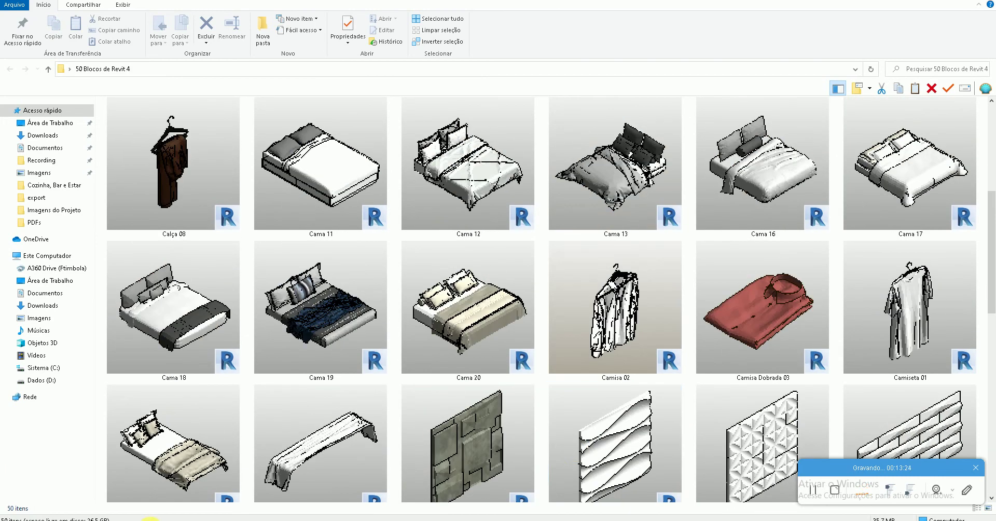
left_click(41, 379)
left_click(241, 130)
Open the bkp course video folder on D:, then the desktop's Curso Revit + Enscape folder
left_click(321, 141)
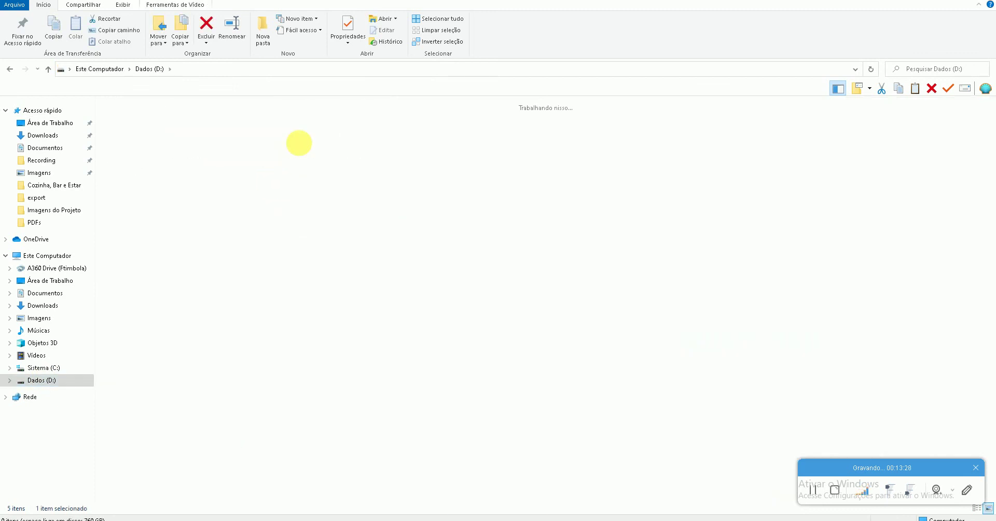
double_click(410, 125)
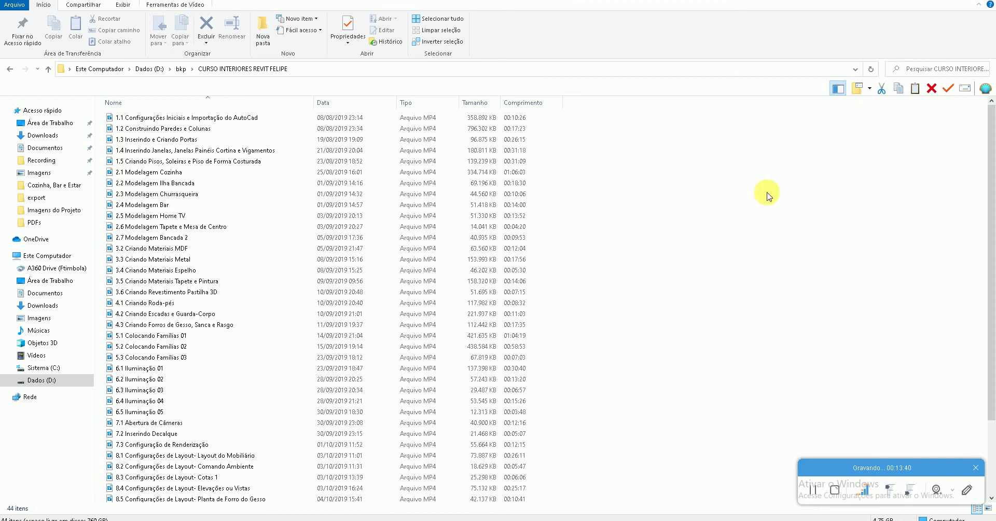
key("super+d")
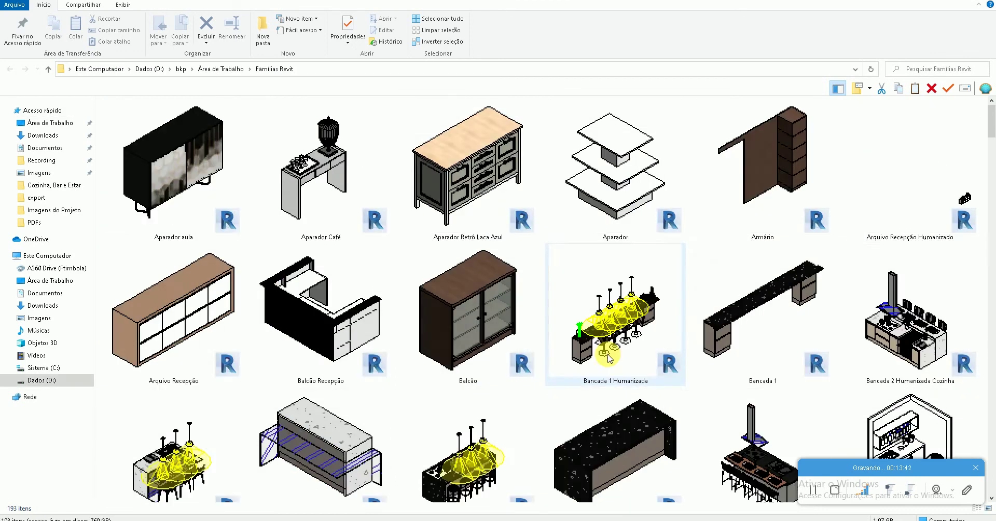
left_click(737, 205)
double_click(727, 206)
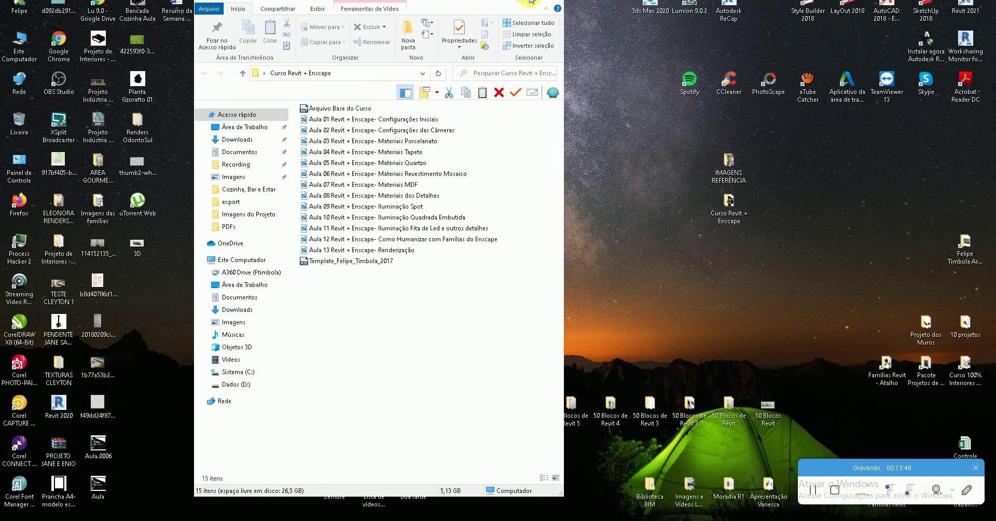
Maximize the Curso Revit + Enscape window, then switch to the YouTube channel in Chrome
double_click(530, 2)
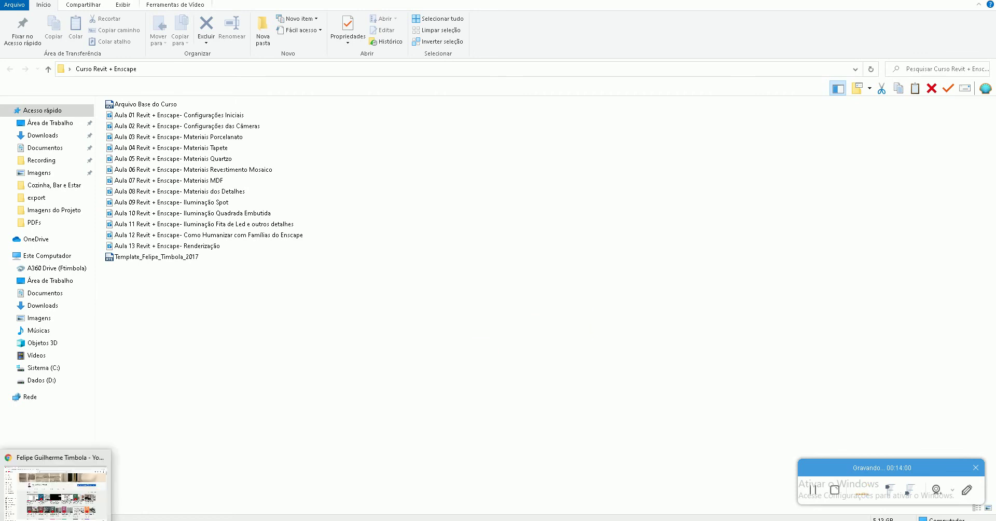
left_click(57, 475)
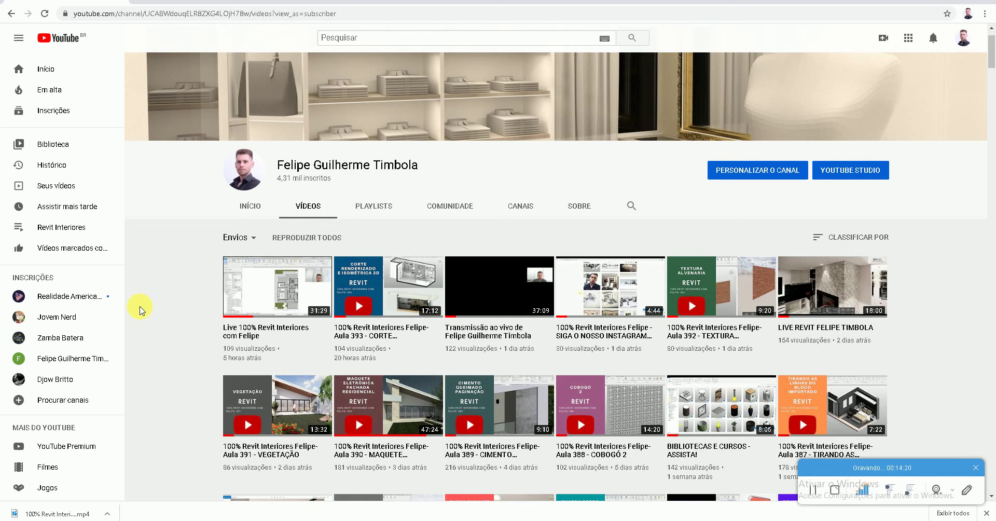
Scroll the Vídeos tab down to older Revit Interiores lessons, roughly Aula 213 back to Aula 191
scroll(139, 310, "down", 3)
scroll(130, 296, "down", 3)
scroll(138, 296, "down", 3)
scroll(161, 296, "down", 2)
scroll(169, 301, "down", 3)
scroll(163, 297, "down", 3)
scroll(163, 297, "down", 3)
scroll(165, 301, "down", 3)
scroll(163, 302, "down", 3)
scroll(163, 303, "down", 3)
scroll(162, 304, "down", 3)
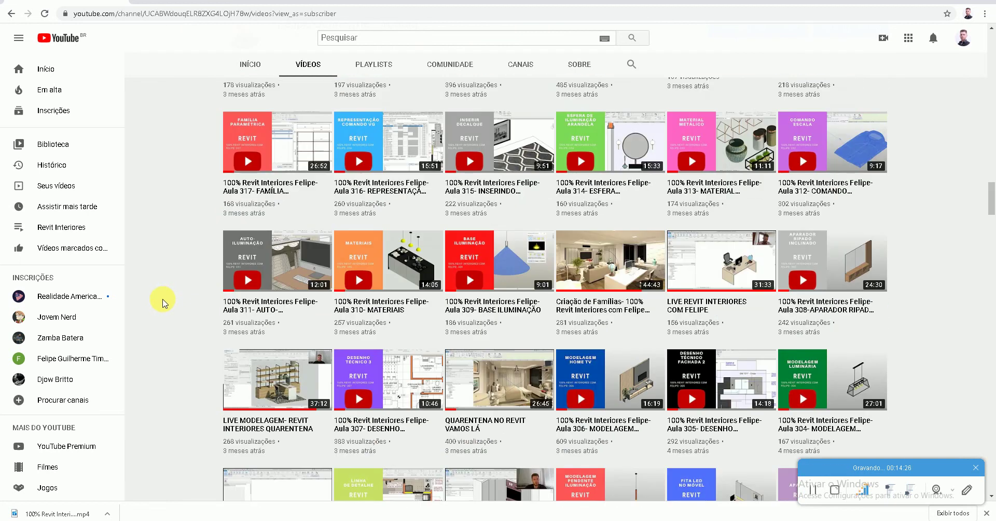
scroll(160, 306, "down", 3)
scroll(162, 305, "down", 3)
scroll(162, 305, "down", 3)
scroll(161, 305, "down", 3)
scroll(162, 306, "down", 3)
scroll(162, 306, "down", 4)
scroll(160, 305, "down", 4)
scroll(164, 316, "down", 3)
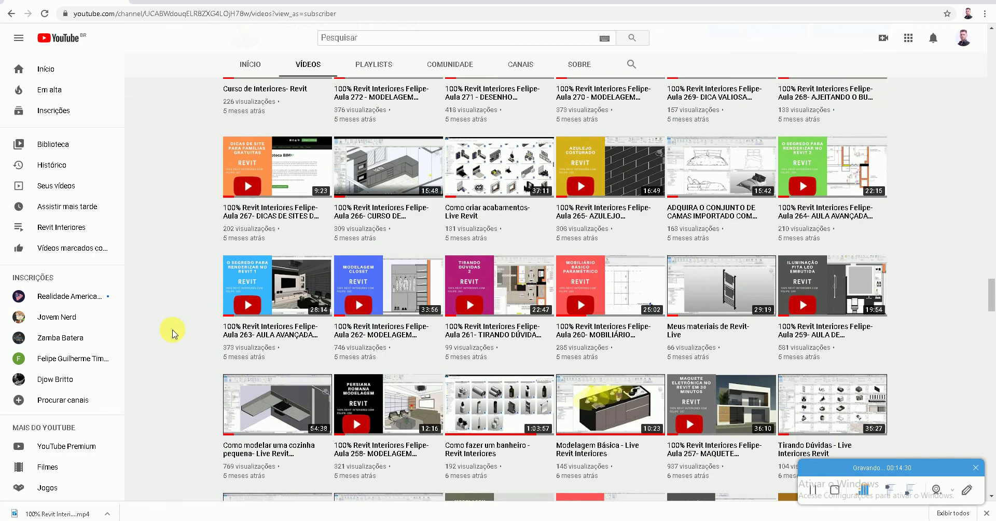
scroll(182, 332, "down", 2)
scroll(176, 332, "down", 2)
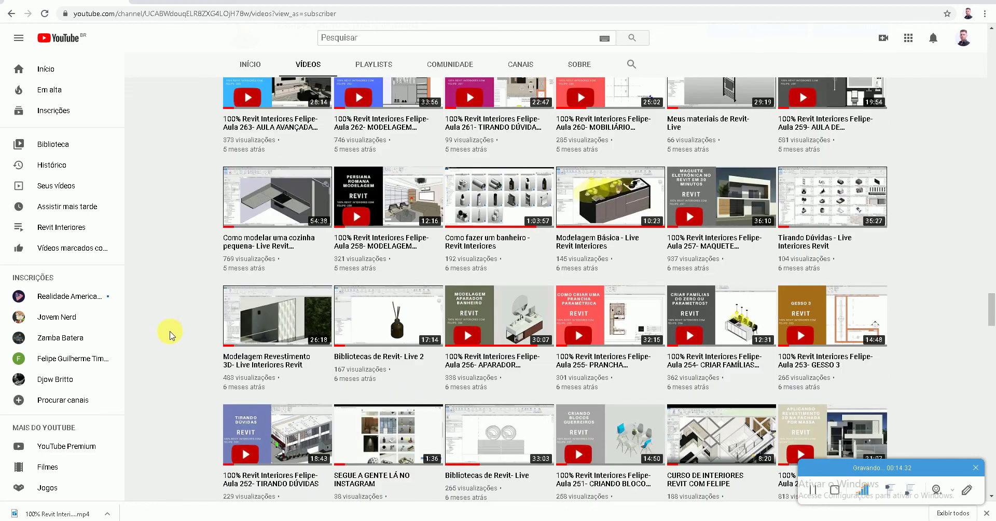
scroll(169, 335, "down", 2)
scroll(169, 335, "down", 2)
scroll(168, 334, "down", 1)
scroll(168, 335, "down", 1)
scroll(168, 334, "down", 1)
scroll(168, 335, "down", 1)
scroll(169, 334, "down", 1)
scroll(172, 333, "down", 2)
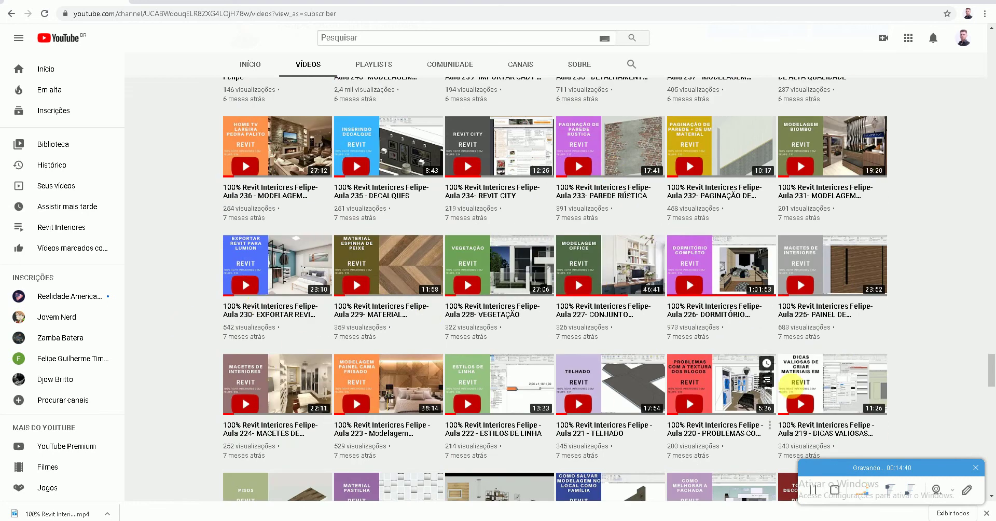
scroll(290, 382, "down", 2)
scroll(312, 384, "down", 1)
scroll(312, 384, "down", 1)
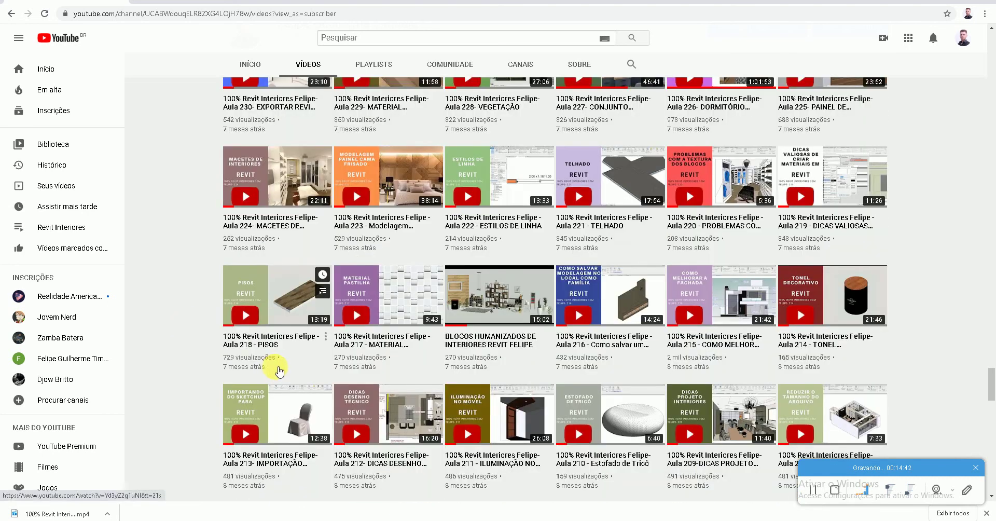
scroll(197, 362, "down", 1)
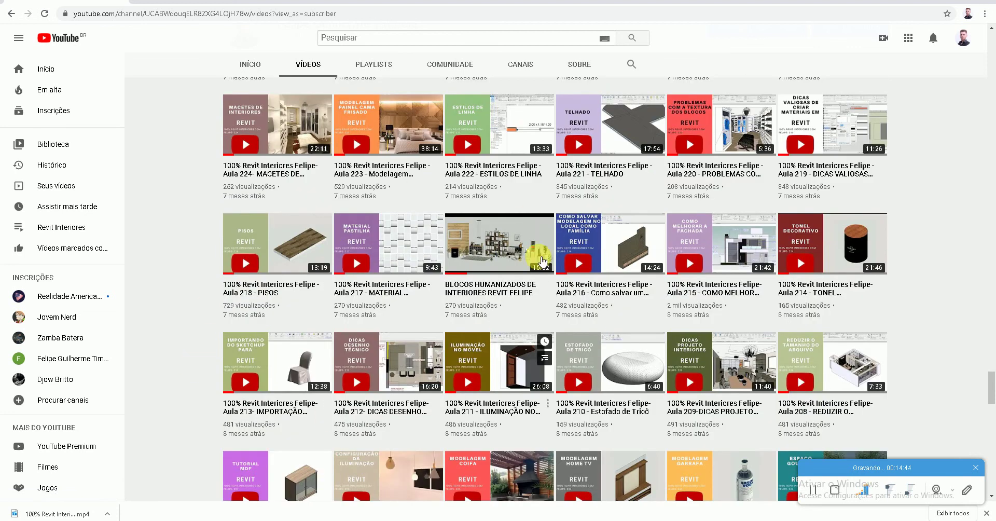
scroll(942, 314, "down", 3)
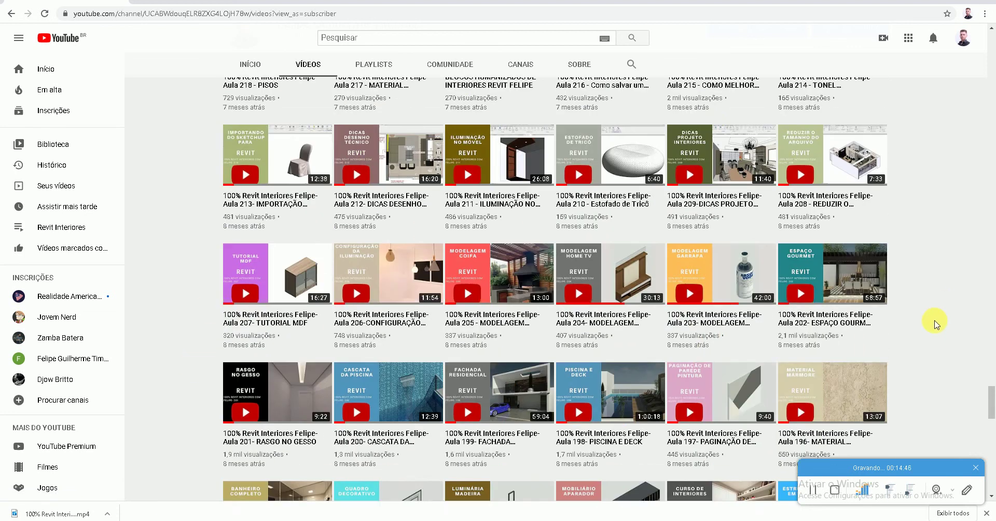
scroll(932, 322, "down", 4)
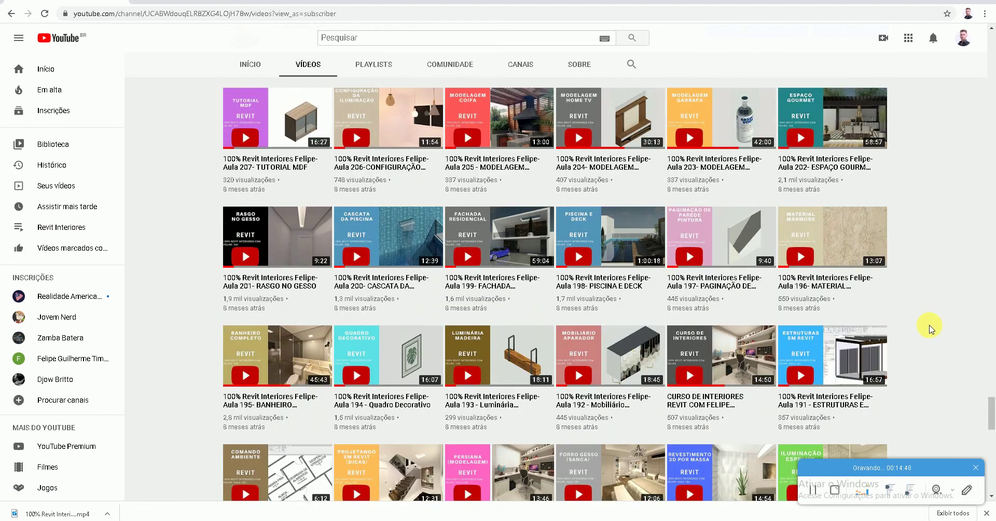